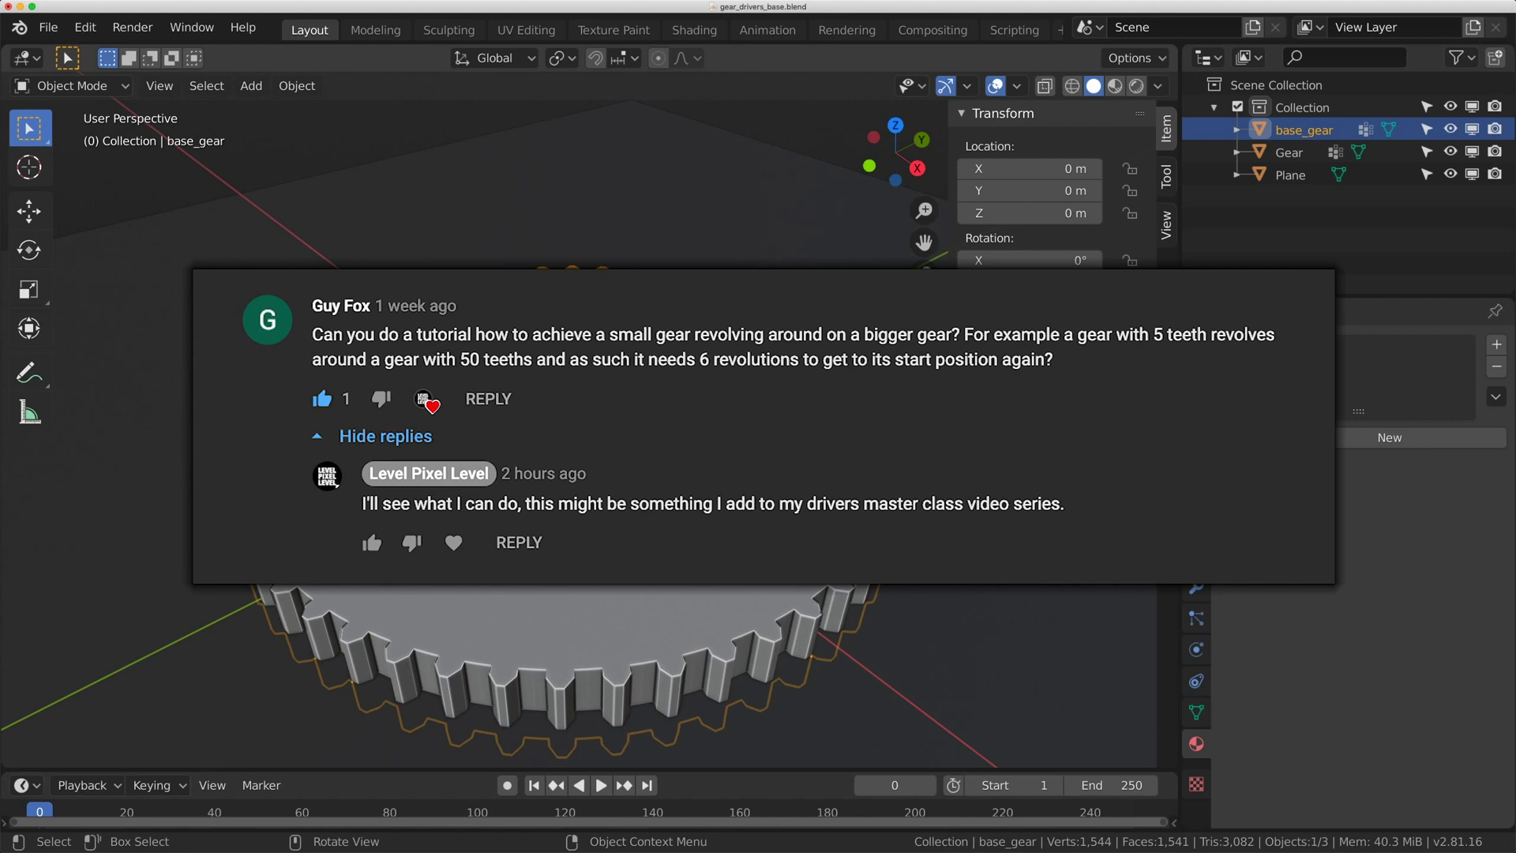
{"action": "middle_click_drag", "start_coordinate": [694, 325], "coordinate": [741, 353]}
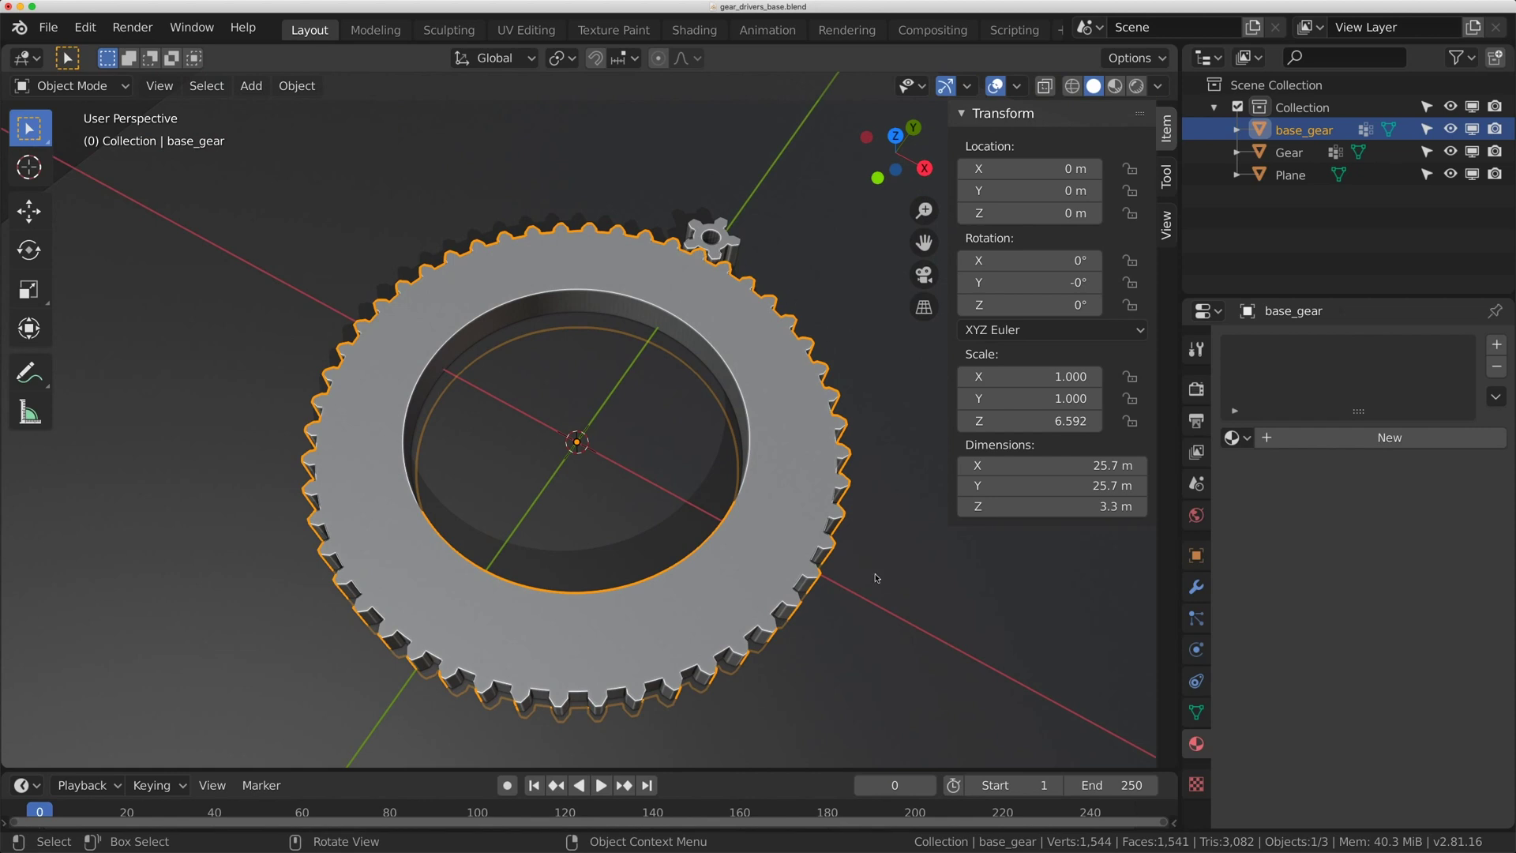
{"action": "left_click", "coordinate": [733, 250]}
{"action": "middle_click_drag", "start_coordinate": [733, 250], "coordinate": [672, 357]}
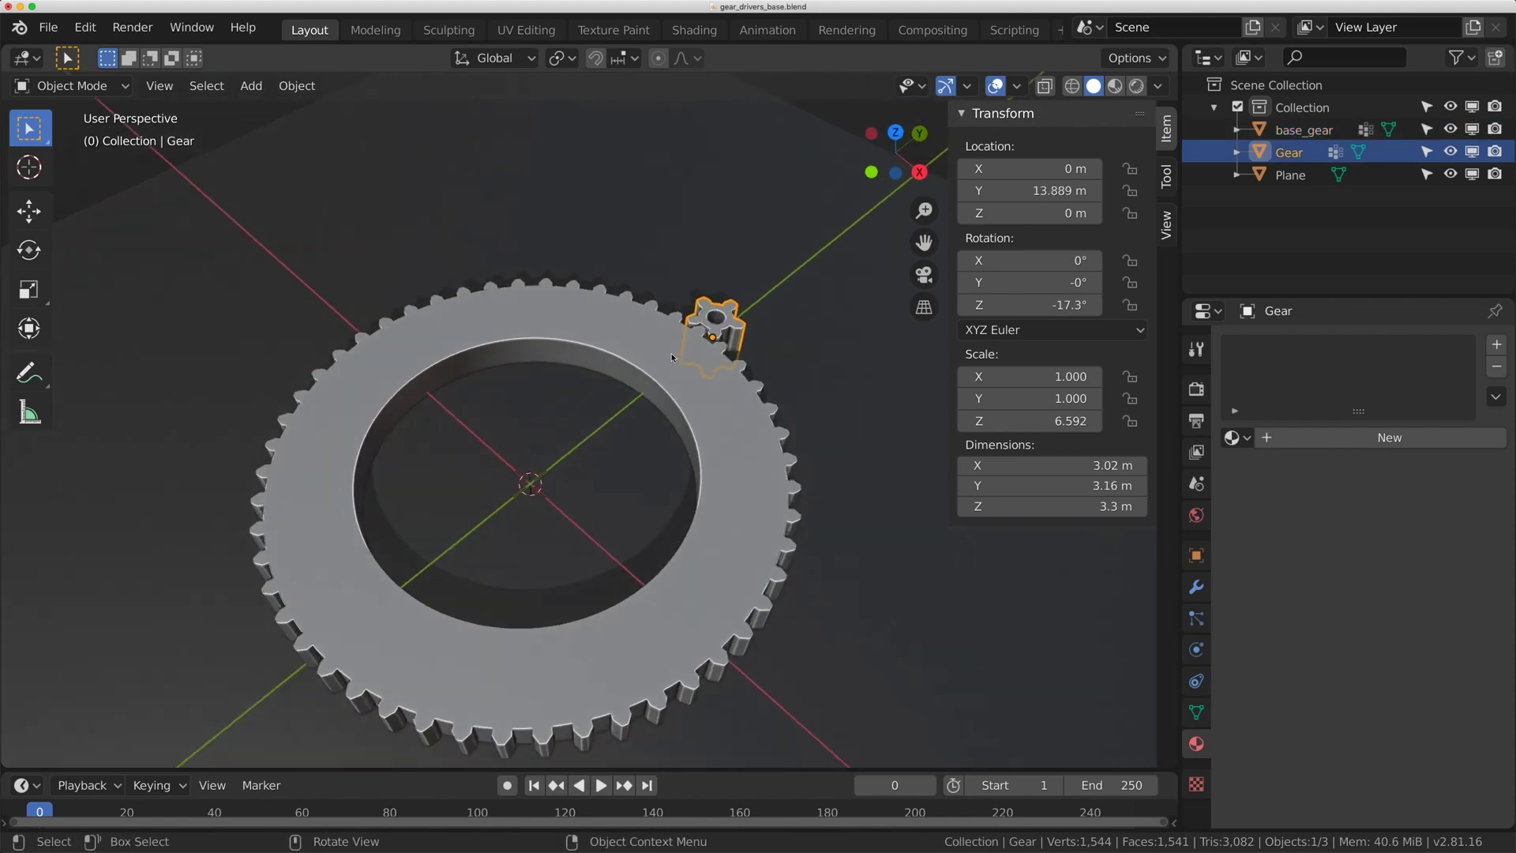
Step: Check in the add-on preferences, filtered by "extra", whether Add Mesh: Extra Objects is enabled
{"action": "left_click", "coordinate": [86, 27]}
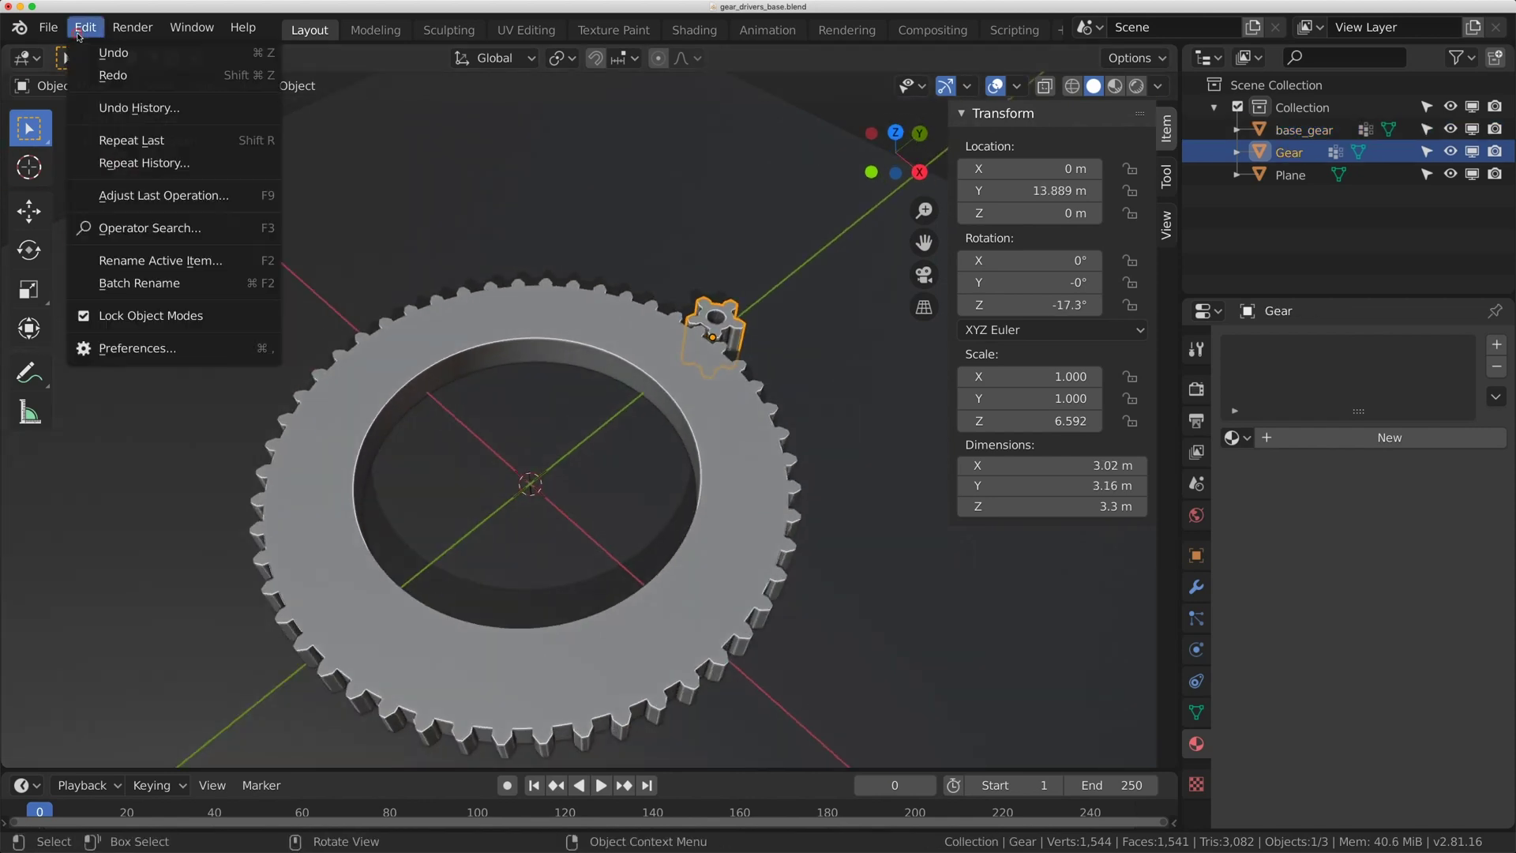
{"action": "left_click", "coordinate": [156, 348]}
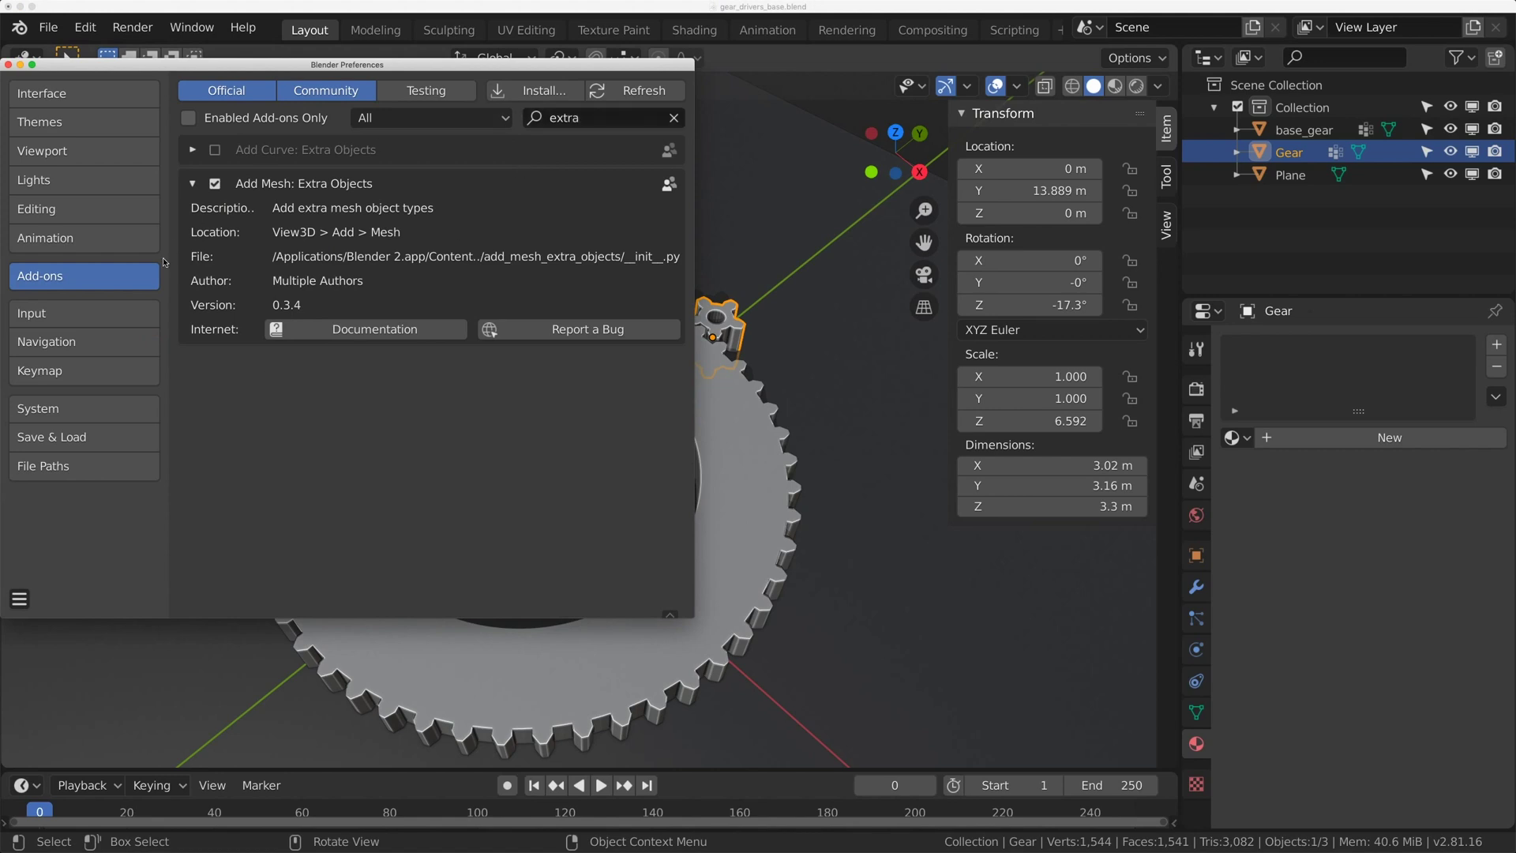
{"action": "left_click", "coordinate": [86, 49]}
{"action": "left_click", "coordinate": [85, 27]}
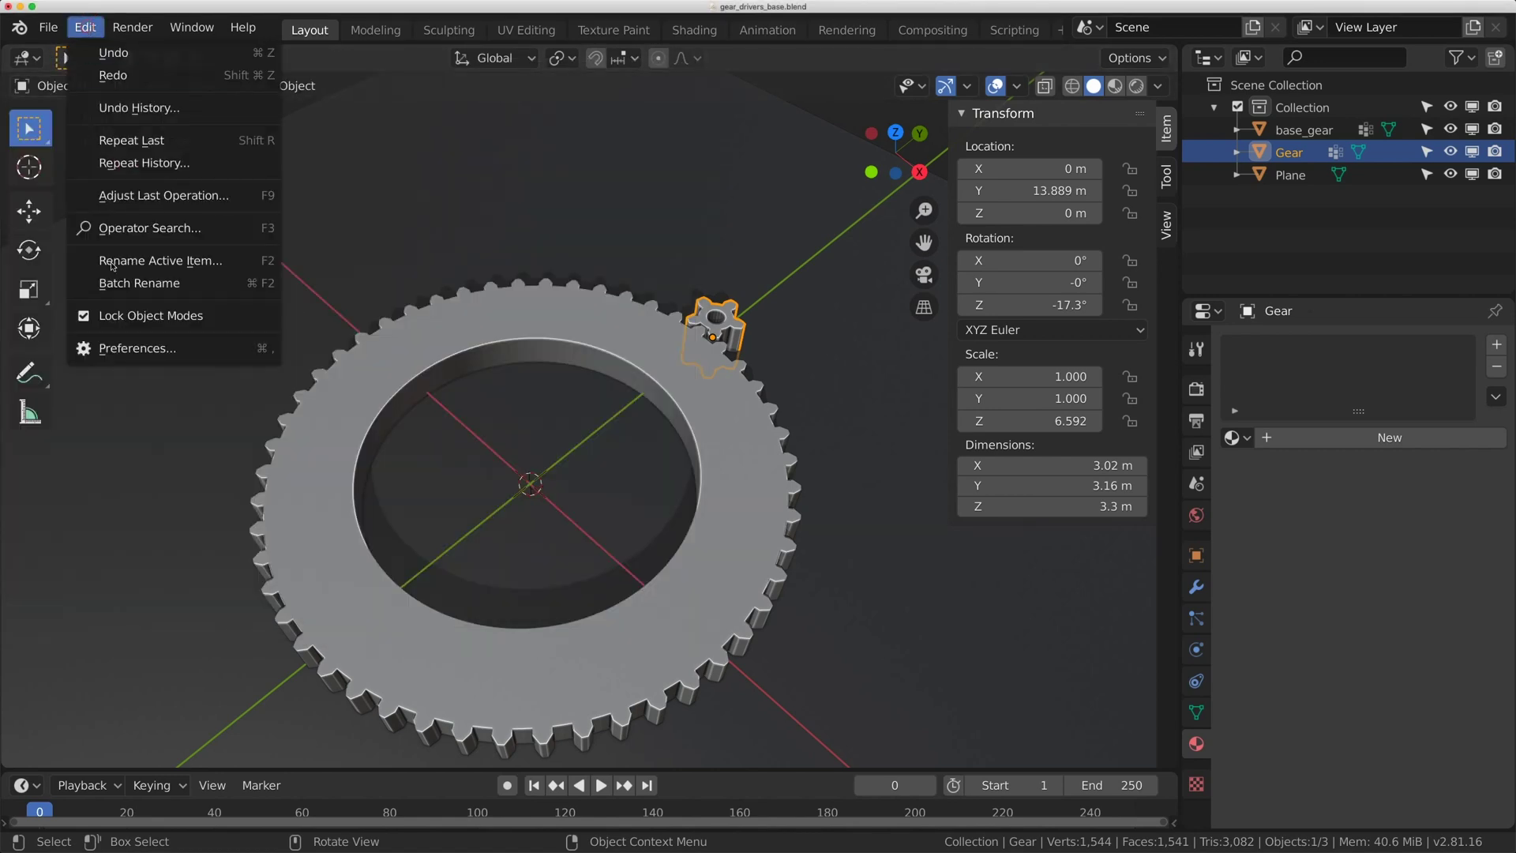
{"action": "left_click", "coordinate": [146, 349]}
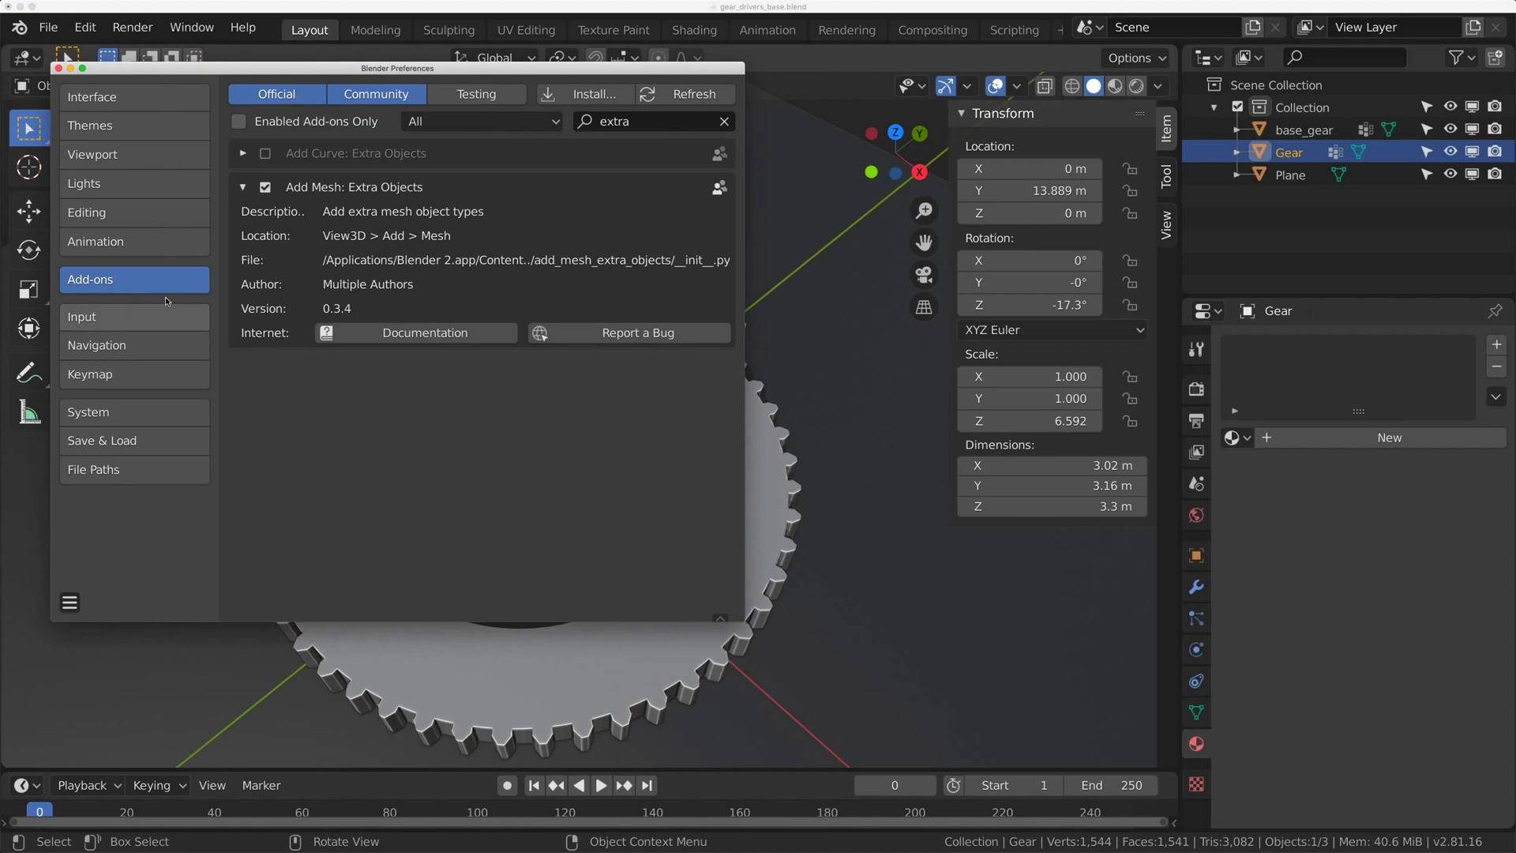
{"action": "left_click", "coordinate": [645, 120]}
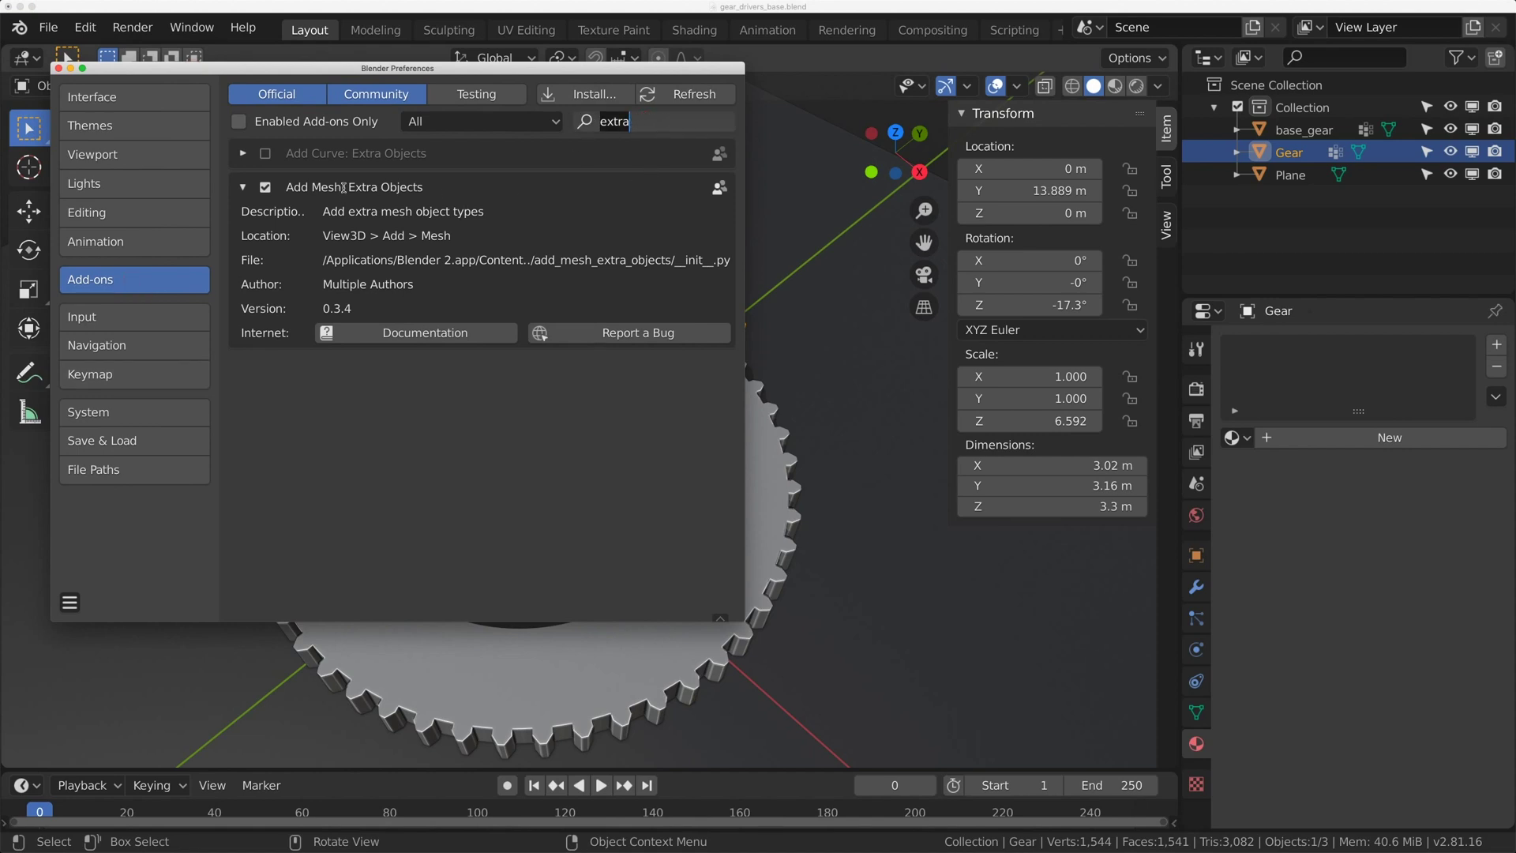
{"action": "left_click", "coordinate": [58, 68]}
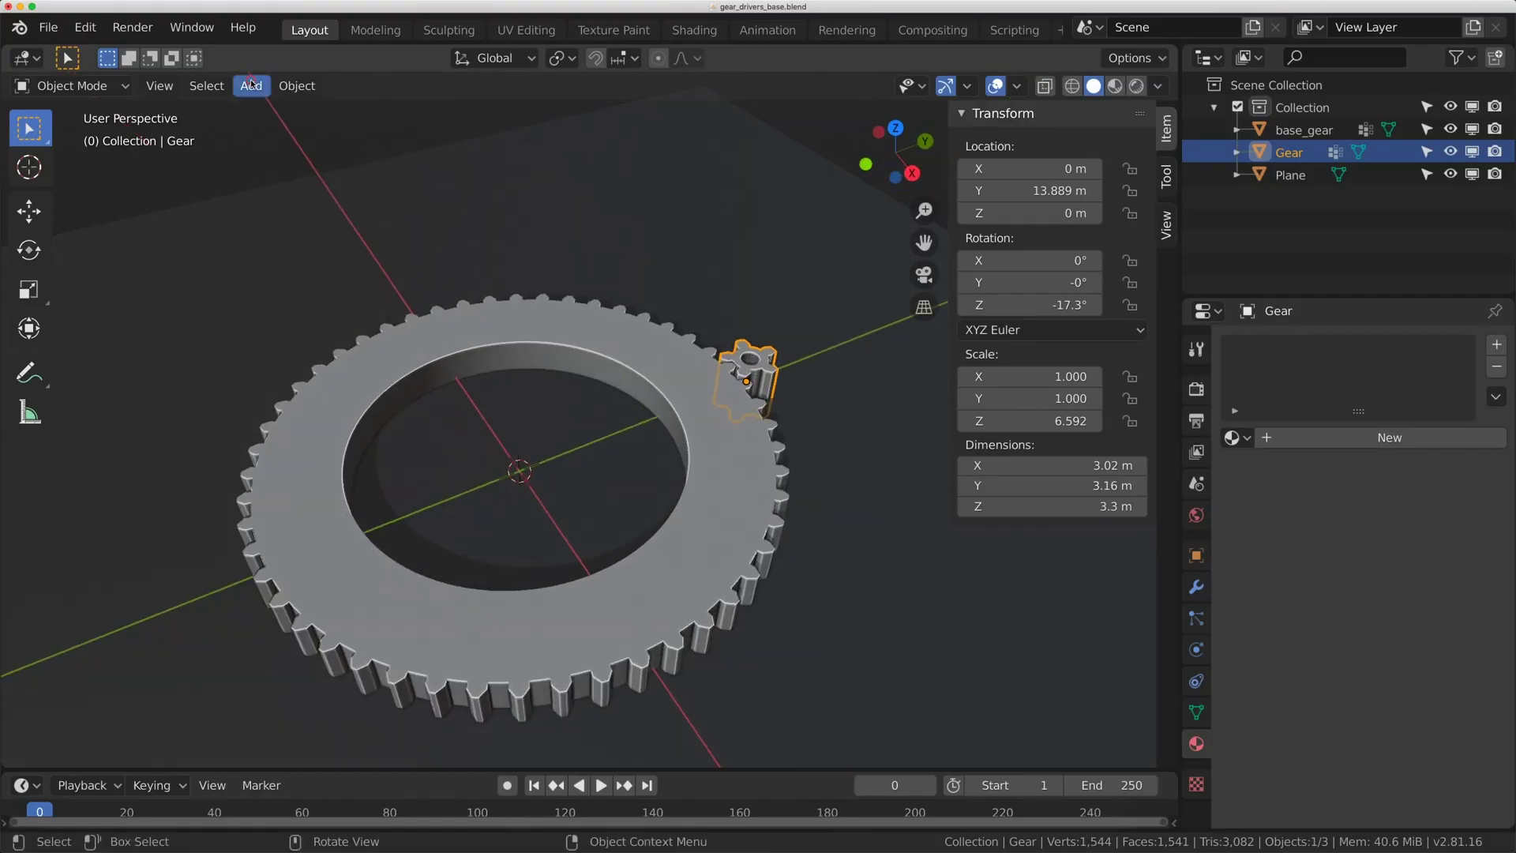
Step: Add an armature at the centre of the large gear and enter Edit Mode on it
{"action": "left_click", "coordinate": [251, 85]}
{"action": "left_click", "coordinate": [312, 251]}
{"action": "scroll", "coordinate": [691, 407], "scroll_direction": "up", "scroll_amount": 2}
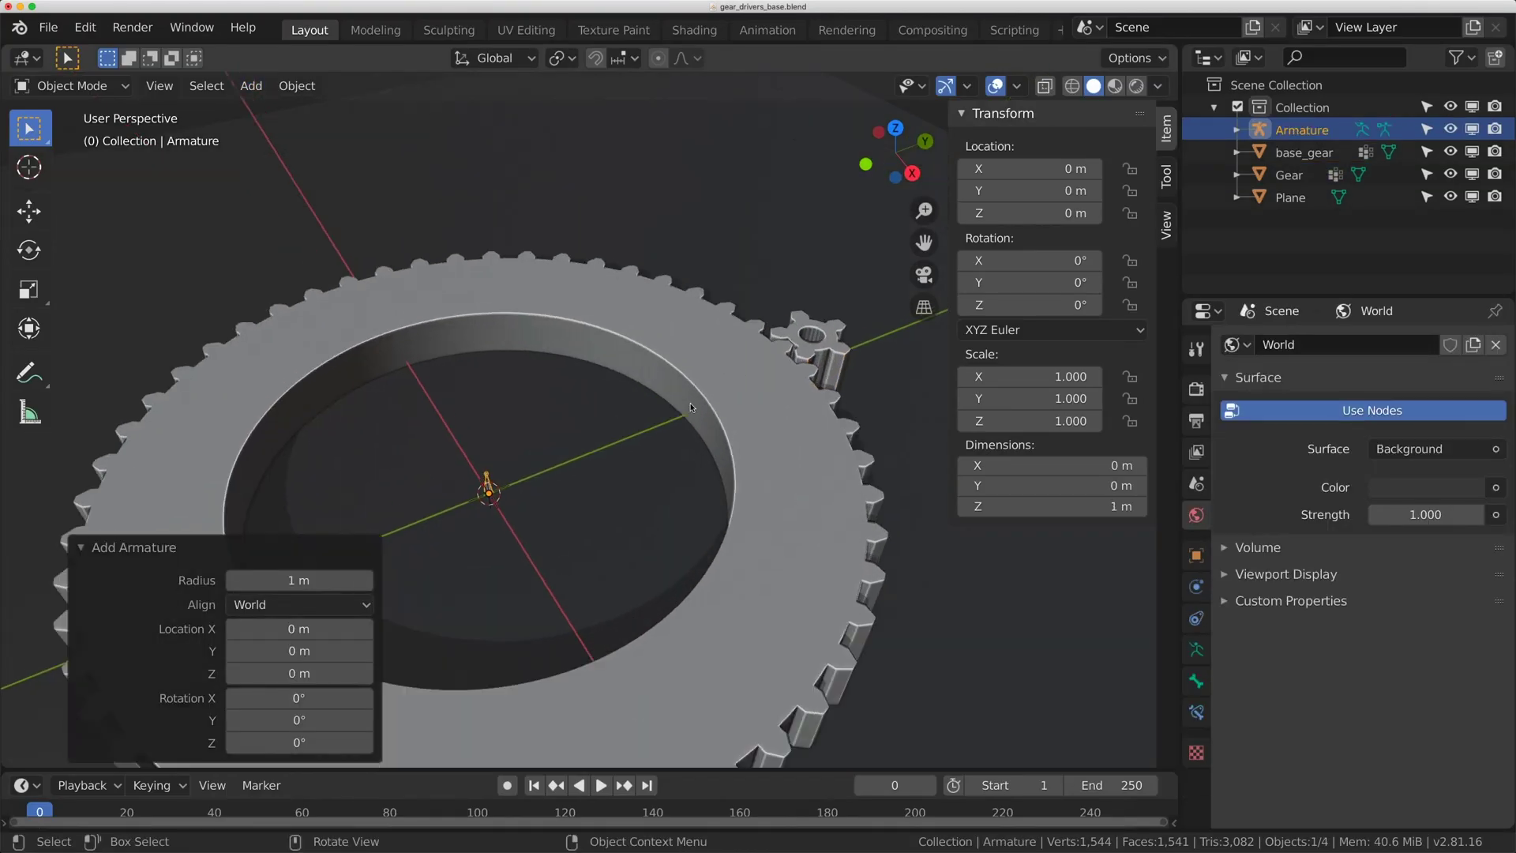
{"action": "scroll", "coordinate": [691, 407], "scroll_direction": "up", "scroll_amount": 6}
{"action": "key", "text": "Tab"}
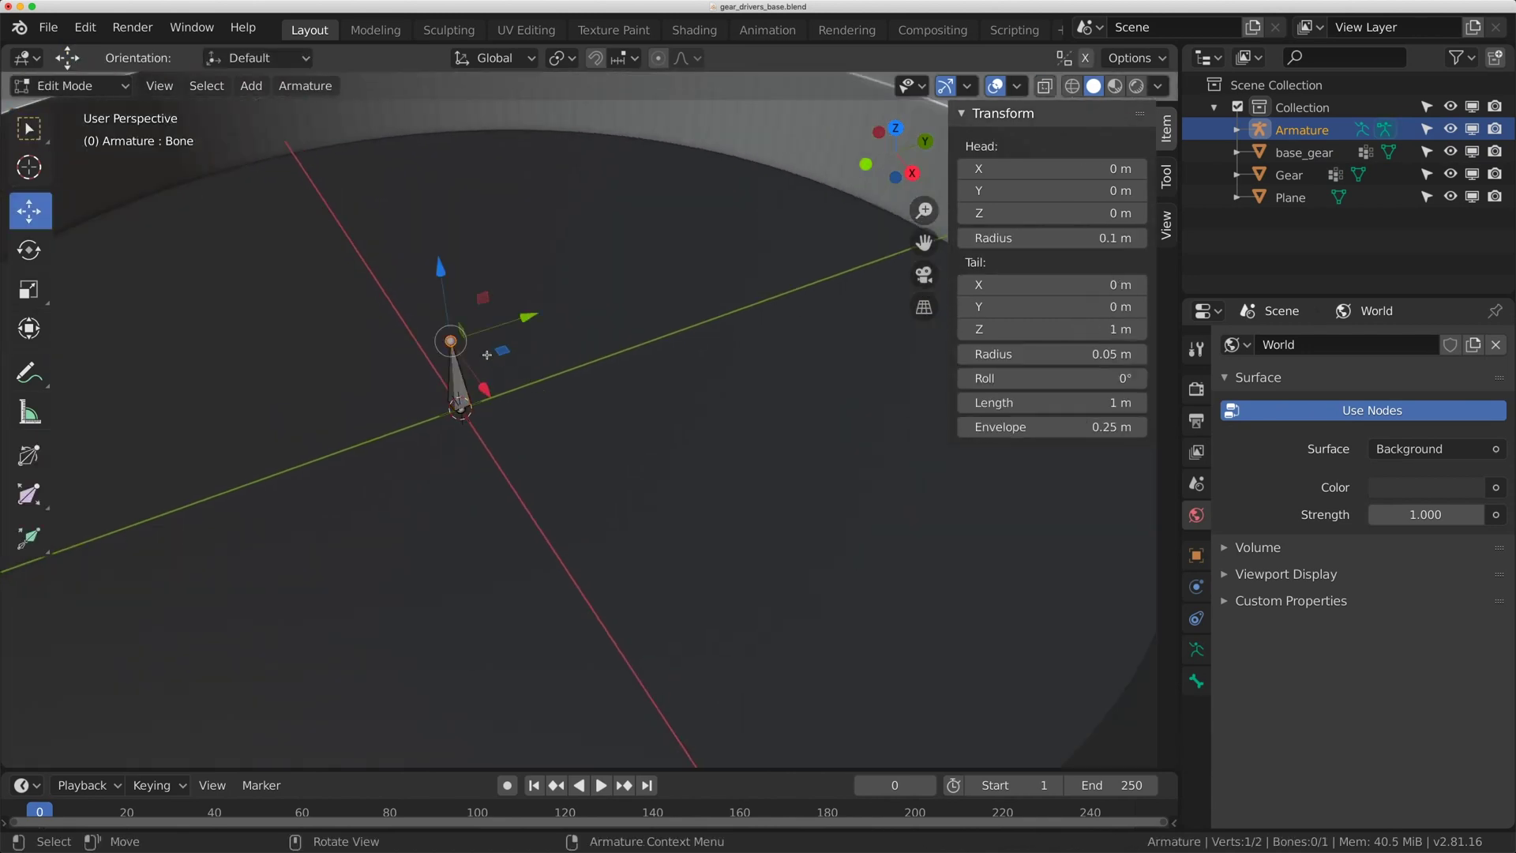
Step: Snap the tail of the armature's bone to the 3D cursor at the world origin
{"action": "middle_click_drag", "start_coordinate": [486, 354], "coordinate": [429, 307]}
{"action": "left_click", "coordinate": [428, 307]}
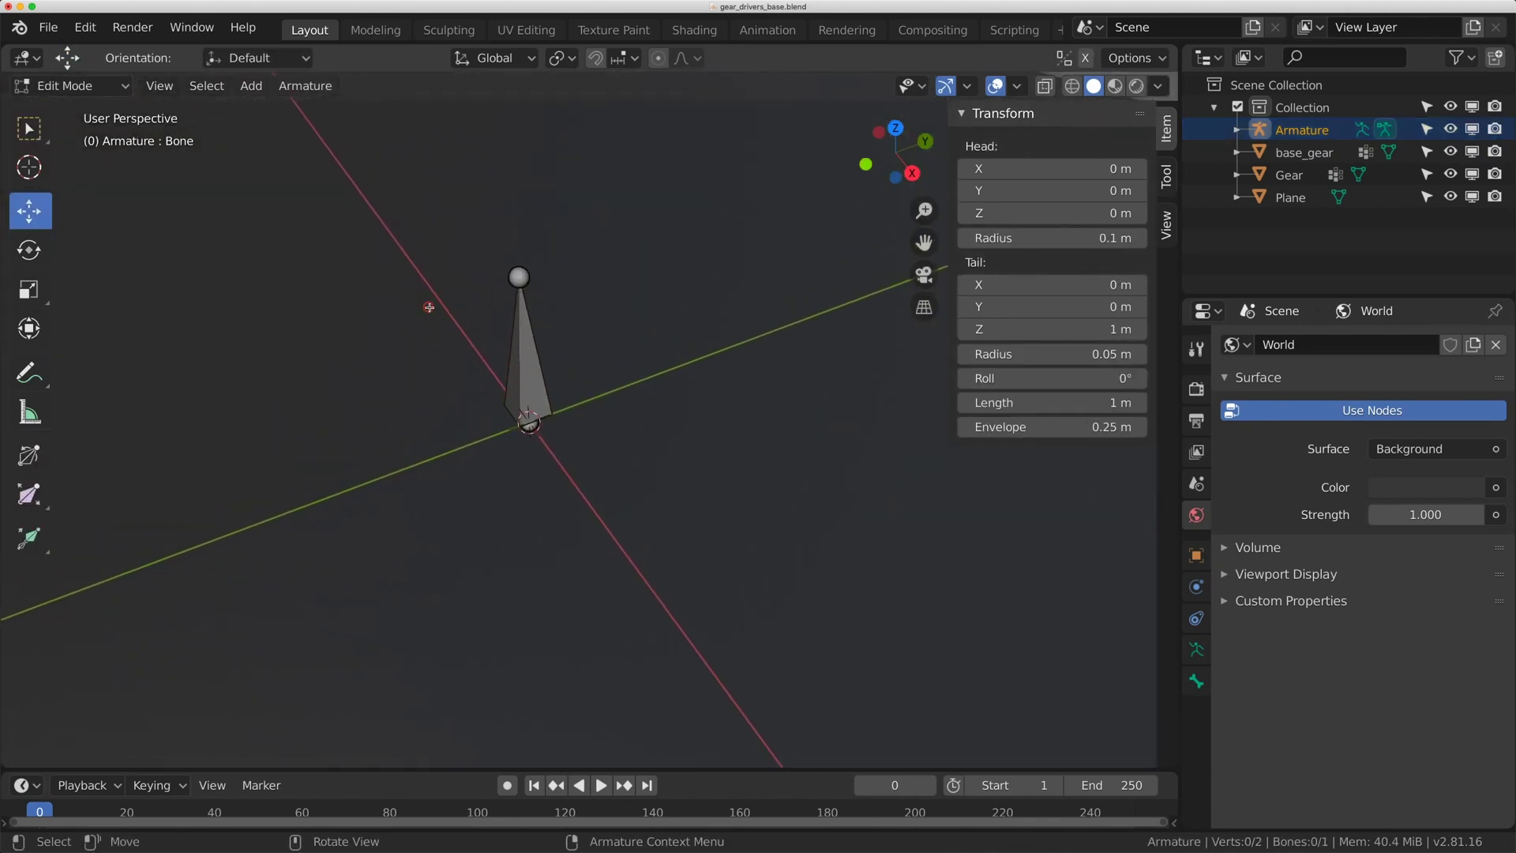
{"action": "left_click", "coordinate": [534, 430]}
{"action": "left_click", "coordinate": [533, 332]}
{"action": "left_click", "coordinate": [580, 250]}
{"action": "key", "text": "shift+s"}
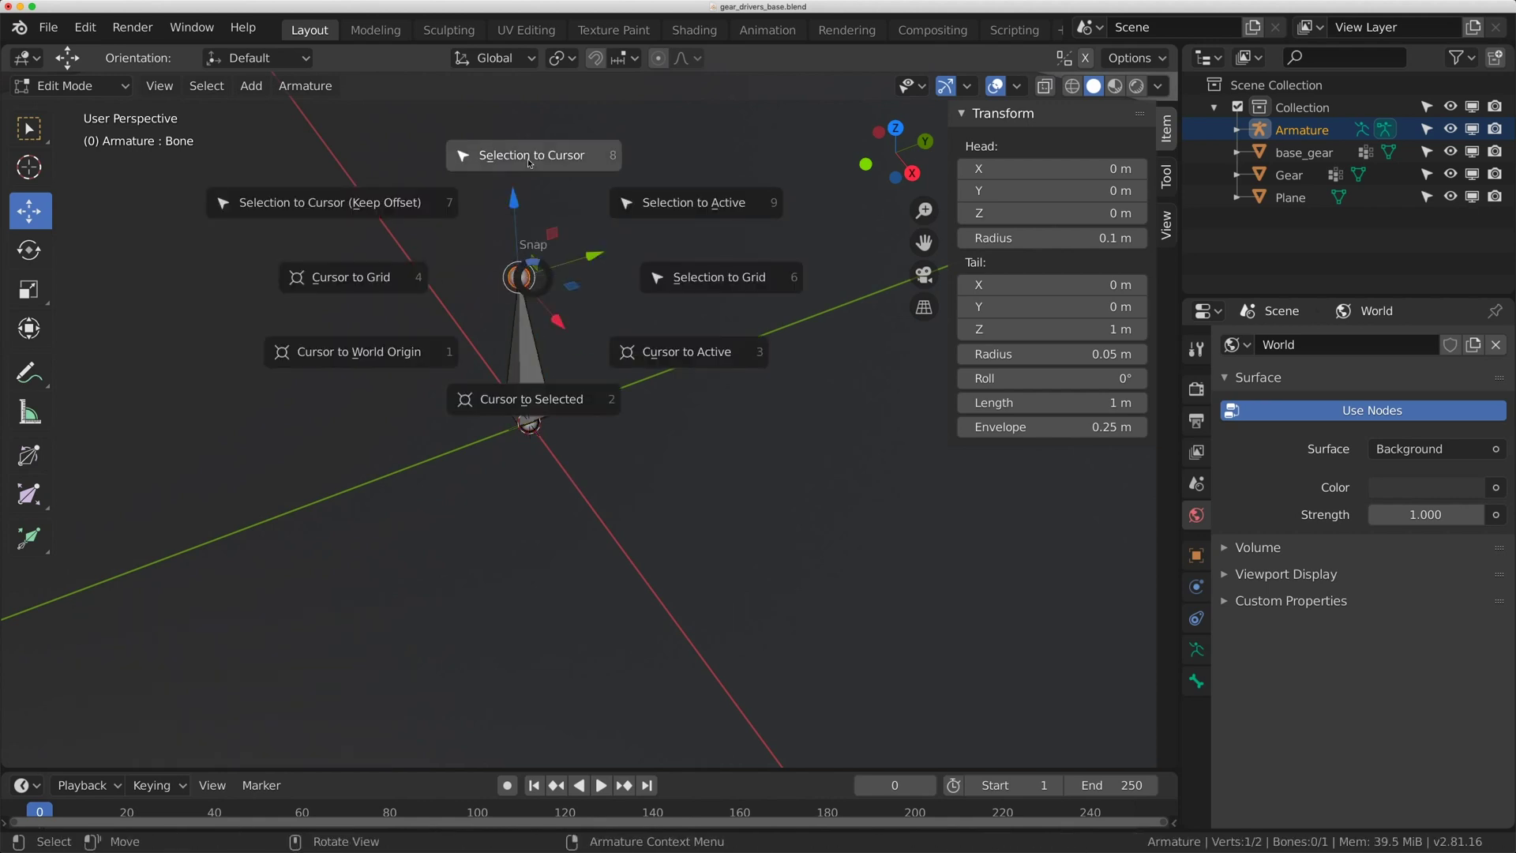
{"action": "left_click", "coordinate": [531, 160]}
{"action": "middle_click_drag", "start_coordinate": [650, 394], "coordinate": [563, 416], "text": "shift"}
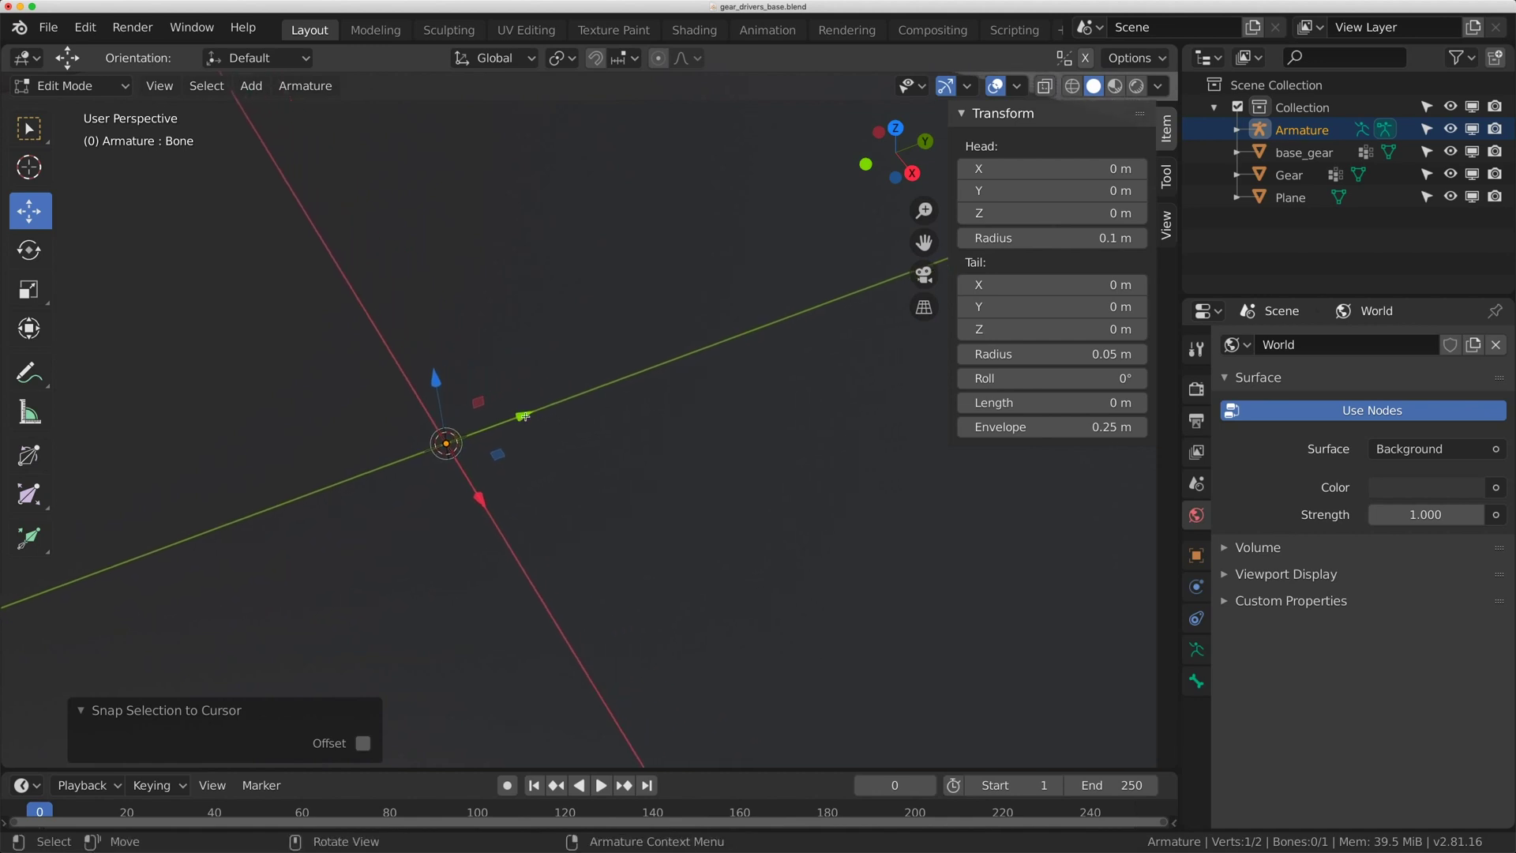
Step: Move the bone's tail along the Y axis to about 3.76 m so it points towards the small gear
{"action": "left_click_drag", "start_coordinate": [519, 416], "coordinate": [817, 313]}
{"action": "scroll", "coordinate": [817, 312], "scroll_direction": "down", "scroll_amount": 7}
{"action": "scroll", "coordinate": [580, 365], "scroll_direction": "up", "scroll_amount": 3}
{"action": "middle_click_drag", "start_coordinate": [817, 313], "coordinate": [442, 389], "text": "shift"}
{"action": "left_click", "coordinate": [715, 297]}
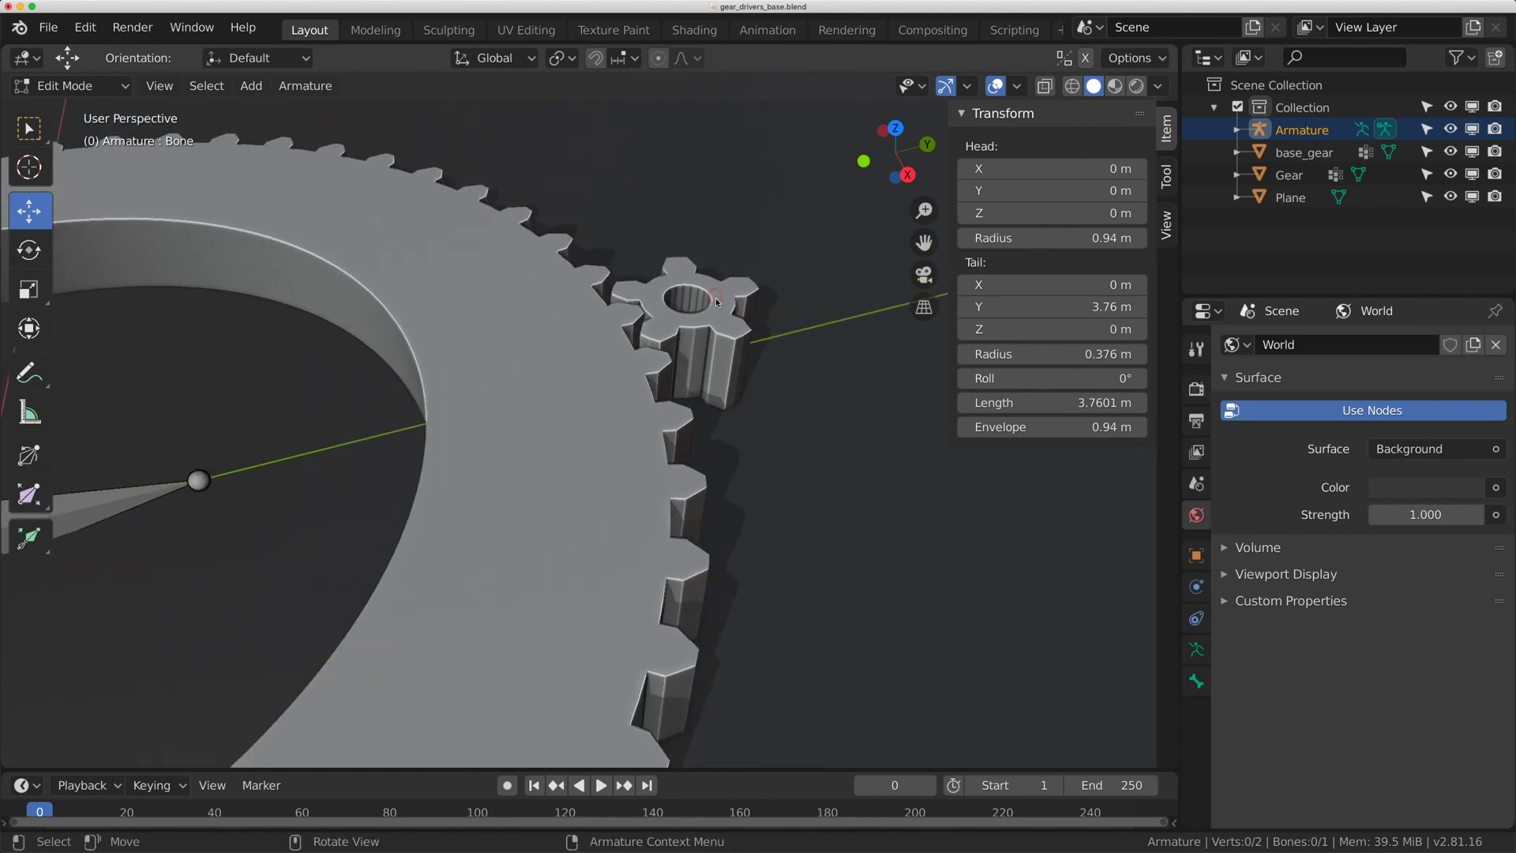
Step: Return to Object Mode and snap the 3D cursor to the origin of the small gear
{"action": "key", "text": "Tab"}
{"action": "left_click", "coordinate": [715, 306]}
{"action": "middle_click_drag", "start_coordinate": [711, 328], "coordinate": [626, 415]}
{"action": "scroll", "coordinate": [776, 363], "scroll_direction": "up", "scroll_amount": 1}
{"action": "middle_click_drag", "start_coordinate": [776, 363], "coordinate": [567, 414], "text": "shift"}
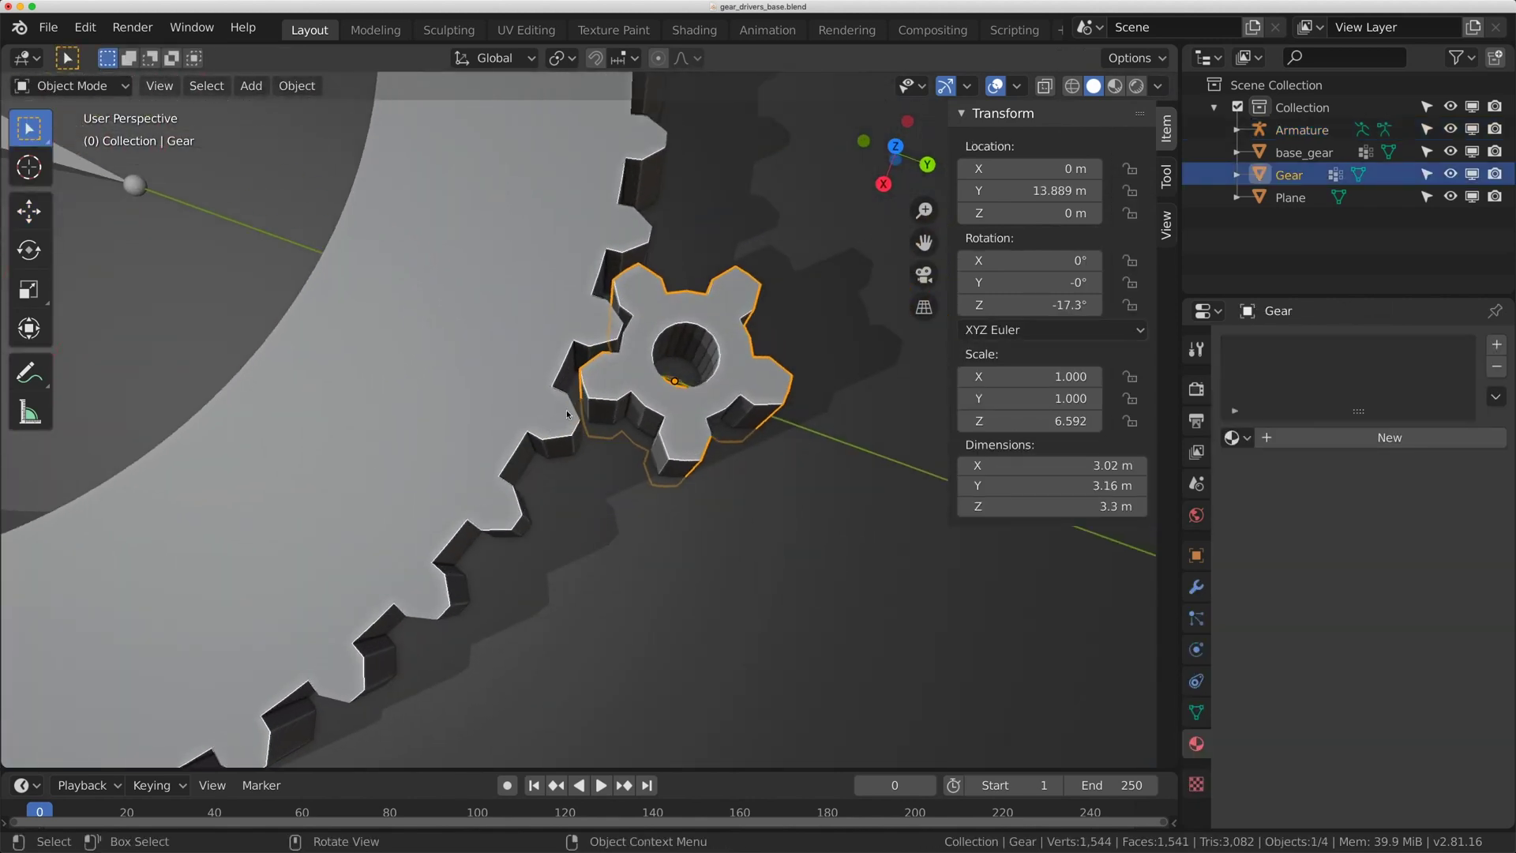
{"action": "key", "text": "shift+s"}
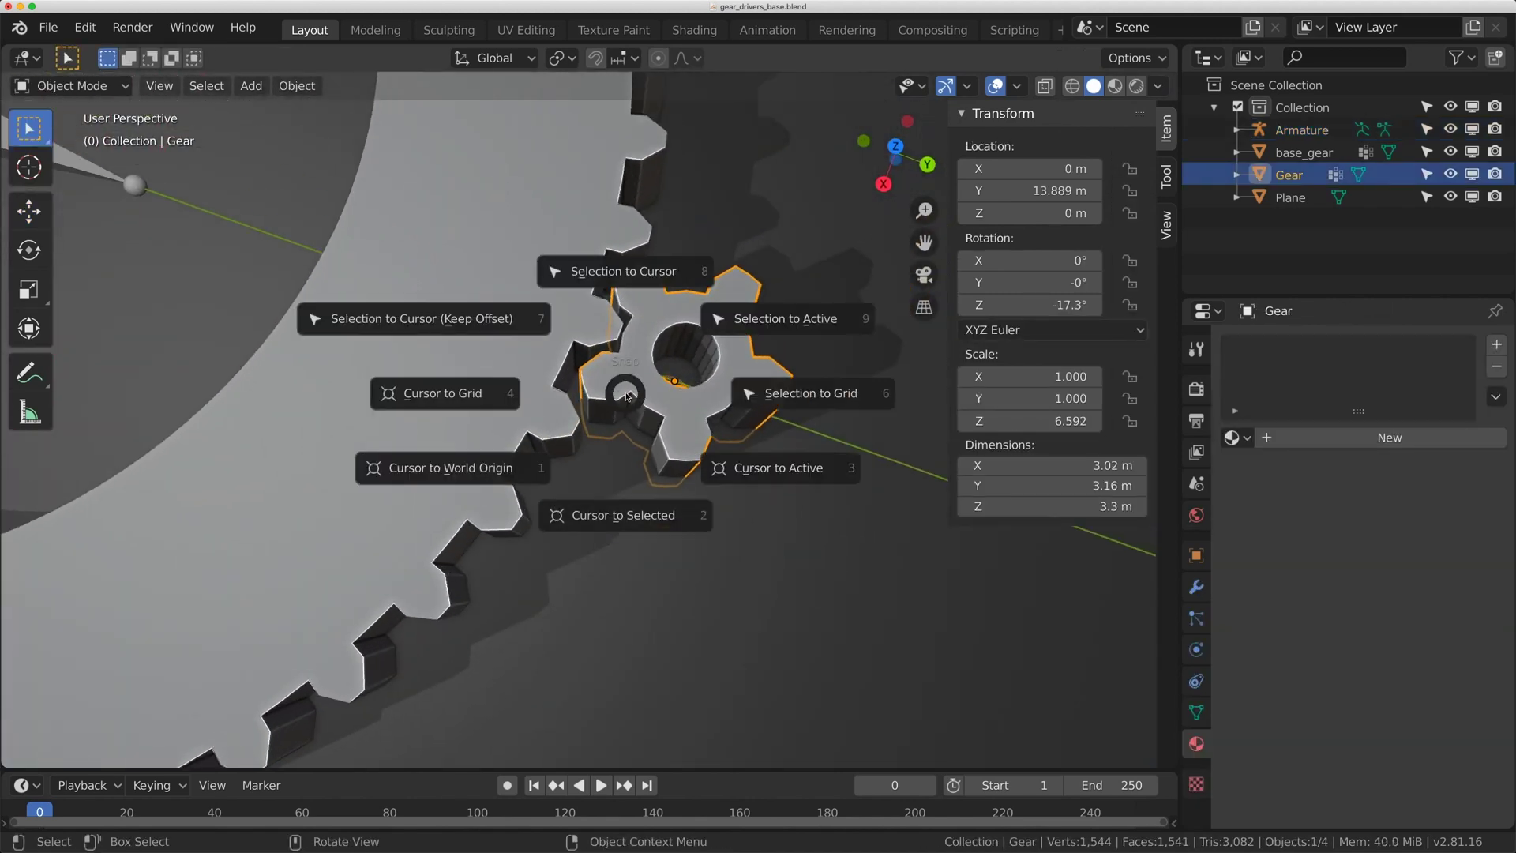
{"action": "left_click", "coordinate": [615, 521]}
{"action": "scroll", "coordinate": [419, 322], "scroll_direction": "down", "scroll_amount": 5}
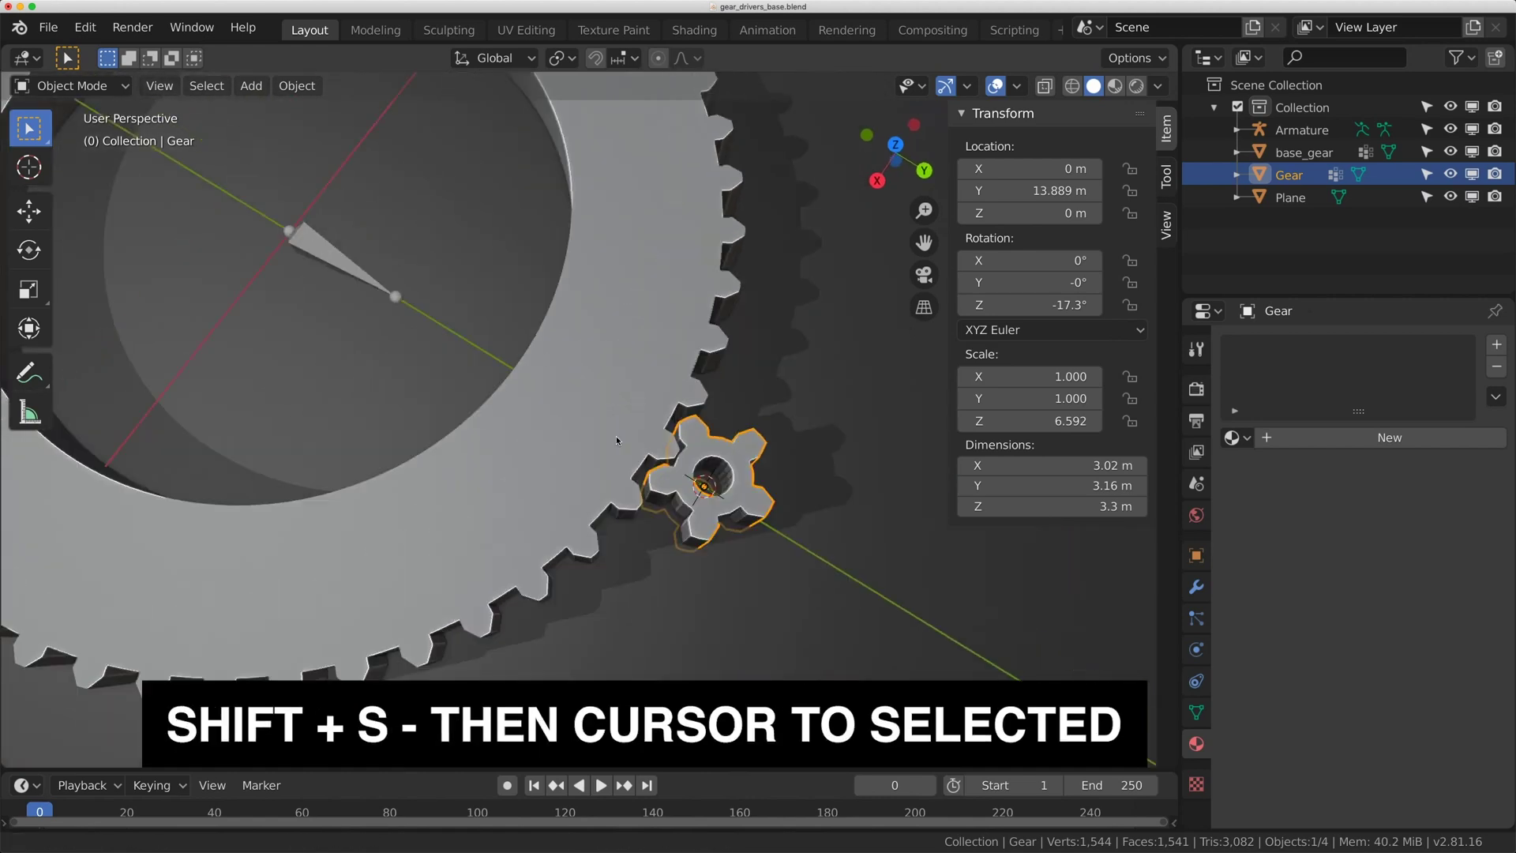
Step: In the armature's Edit Mode, snap the bone's tail to the 3D cursor at the small gear's centre
{"action": "left_click", "coordinate": [419, 319]}
{"action": "key", "text": "Tab"}
{"action": "left_click", "coordinate": [419, 316]}
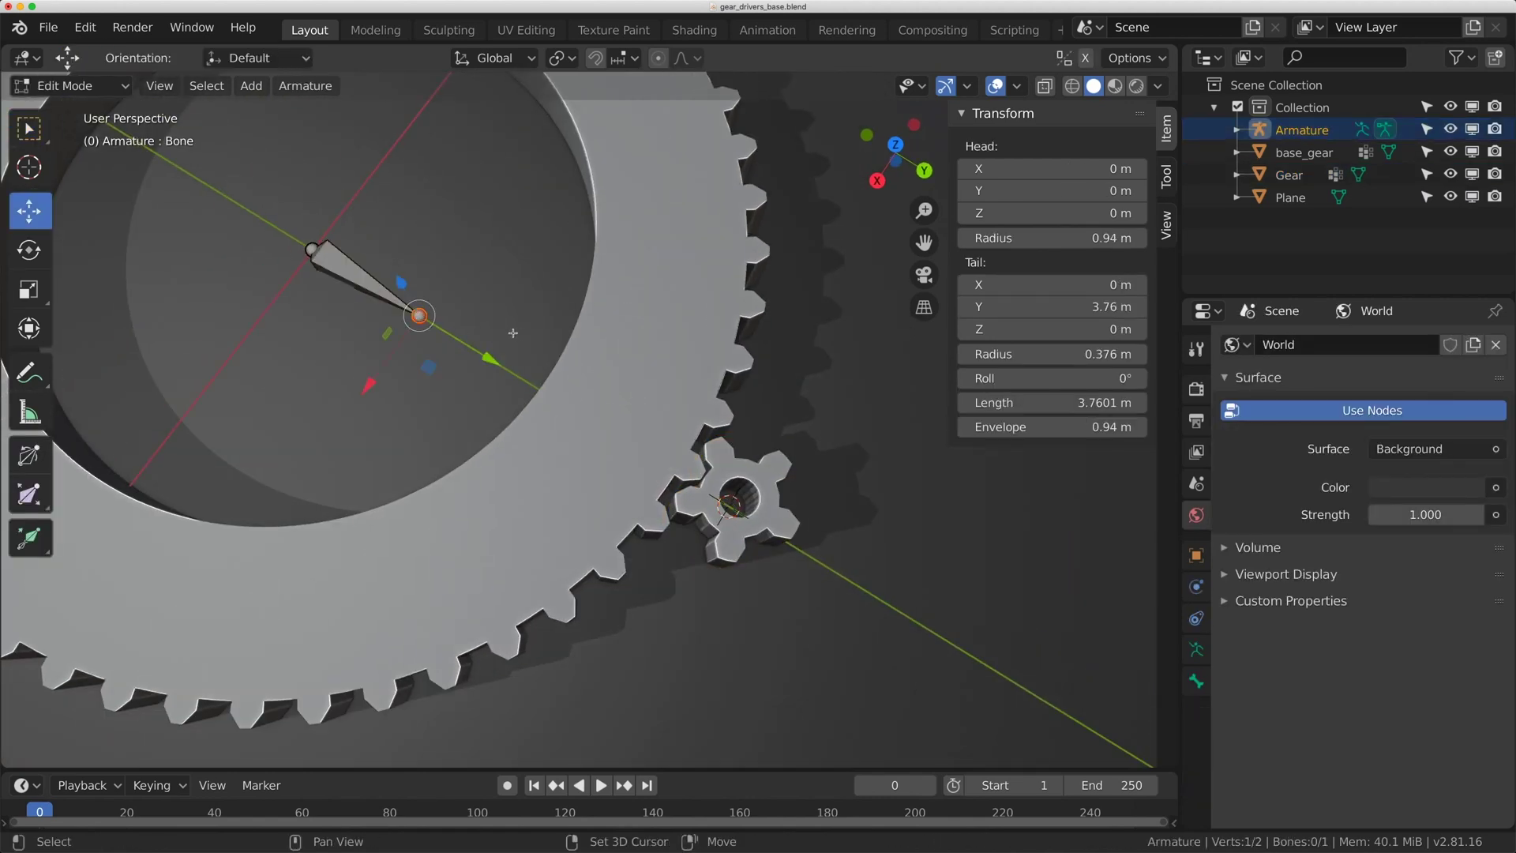
{"action": "middle_click_drag", "start_coordinate": [419, 316], "coordinate": [402, 298], "text": "shift"}
{"action": "key", "text": "shift+s"}
{"action": "left_click", "coordinate": [488, 186]}
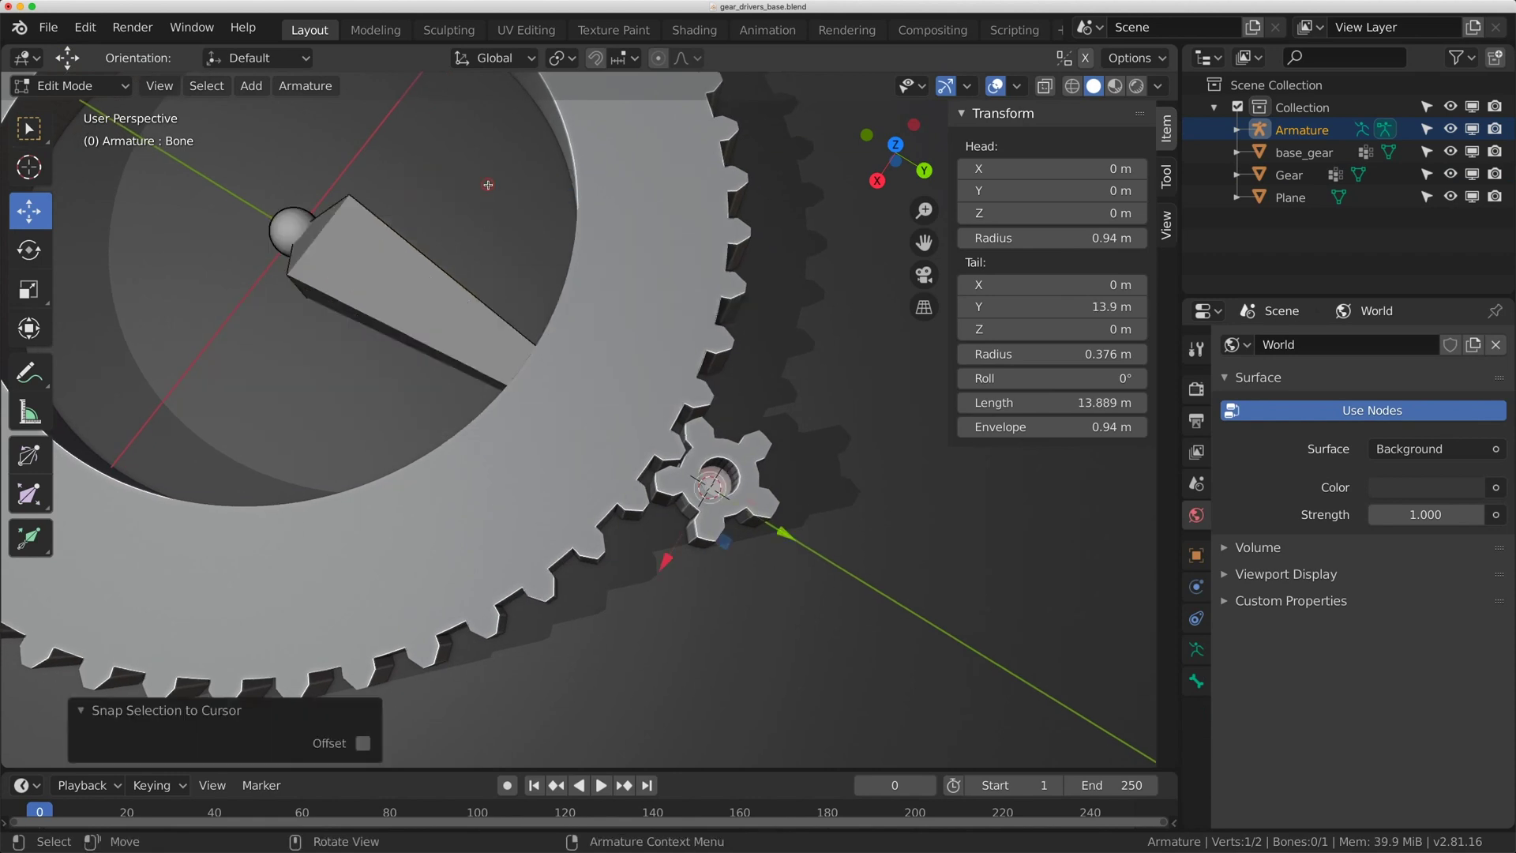
{"action": "scroll", "coordinate": [720, 415], "scroll_direction": "down", "scroll_amount": 2}
{"action": "middle_click_drag", "start_coordinate": [720, 415], "coordinate": [488, 426]}
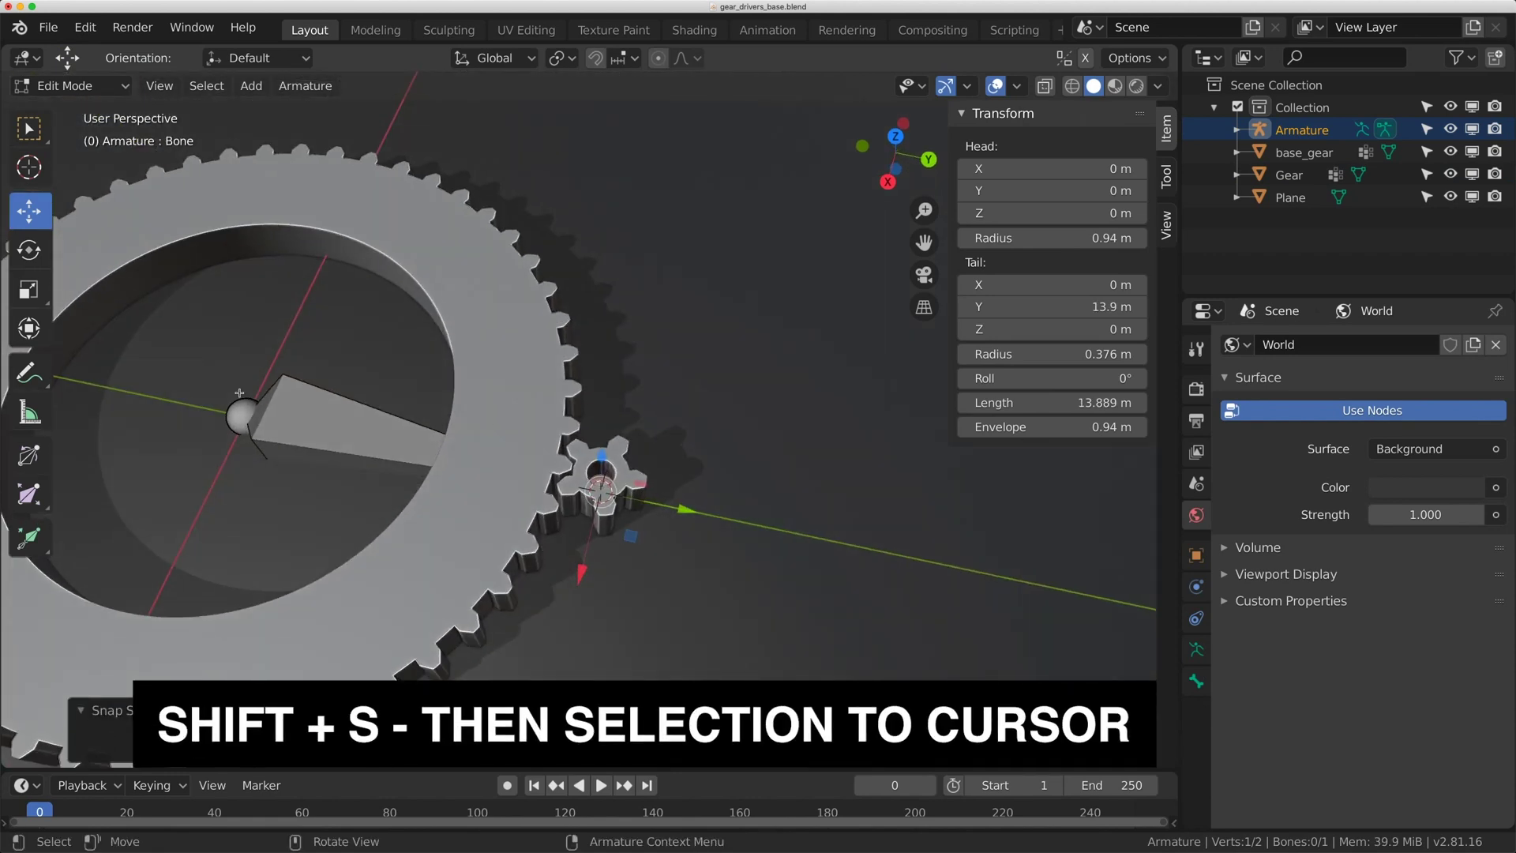
Step: Extrude a second bone from the tail at the small gear, about 4.93 m along the Y axis
{"action": "scroll", "coordinate": [677, 439], "scroll_direction": "down", "scroll_amount": 1}
{"action": "mouse_move", "coordinate": [679, 441]}
{"action": "middle_mouse_down", "text": "shift"}
{"action": "mouse_move", "coordinate": [625, 409]}
{"action": "mouse_move", "coordinate": [661, 421]}
{"action": "middle_mouse_up", "text": "shift"}
{"action": "key", "text": "e"}
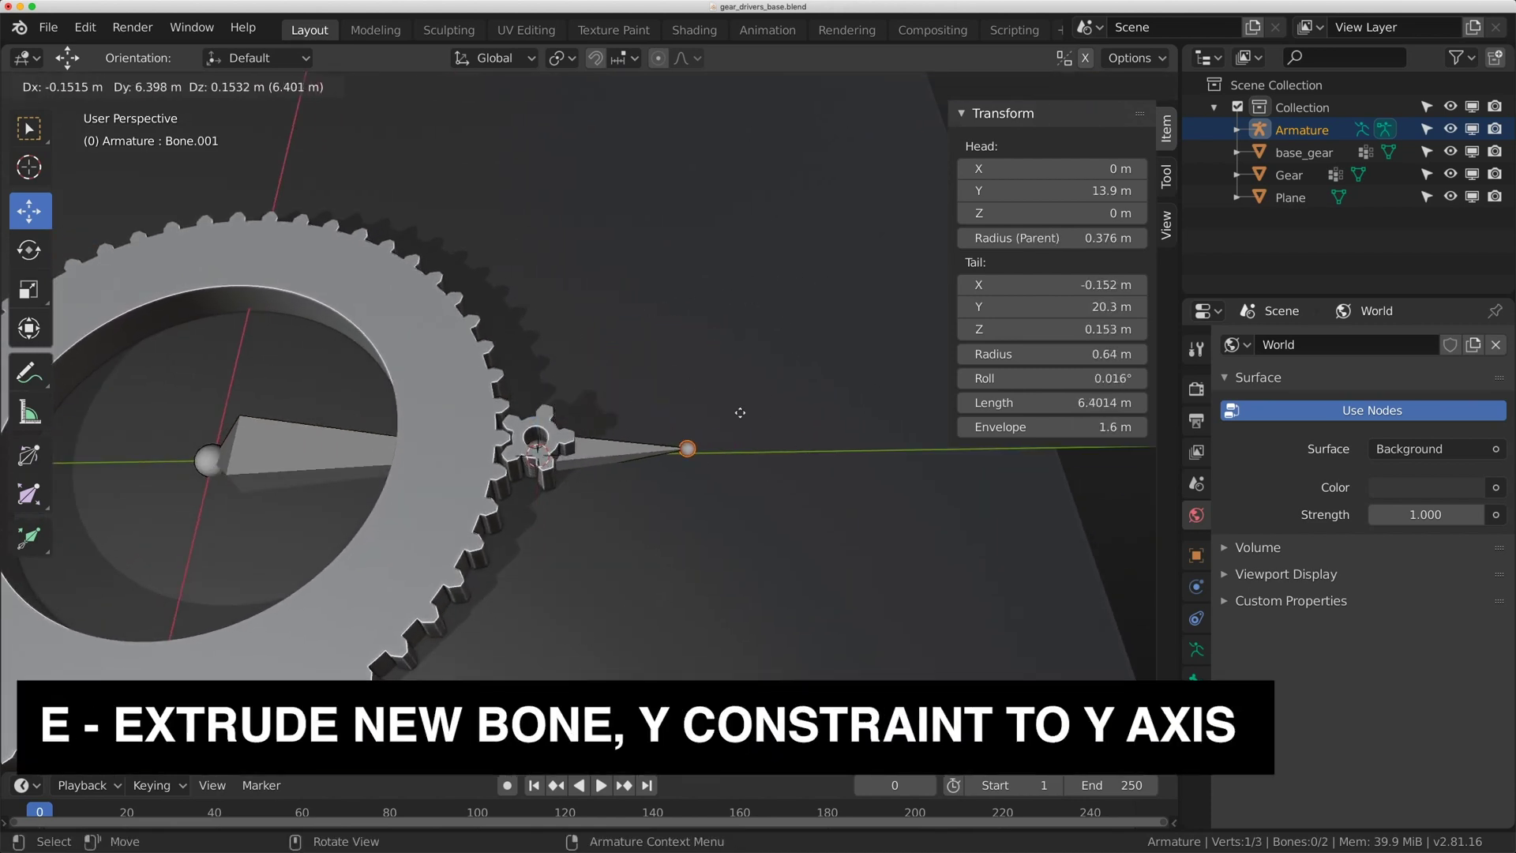
{"action": "key", "text": "y"}
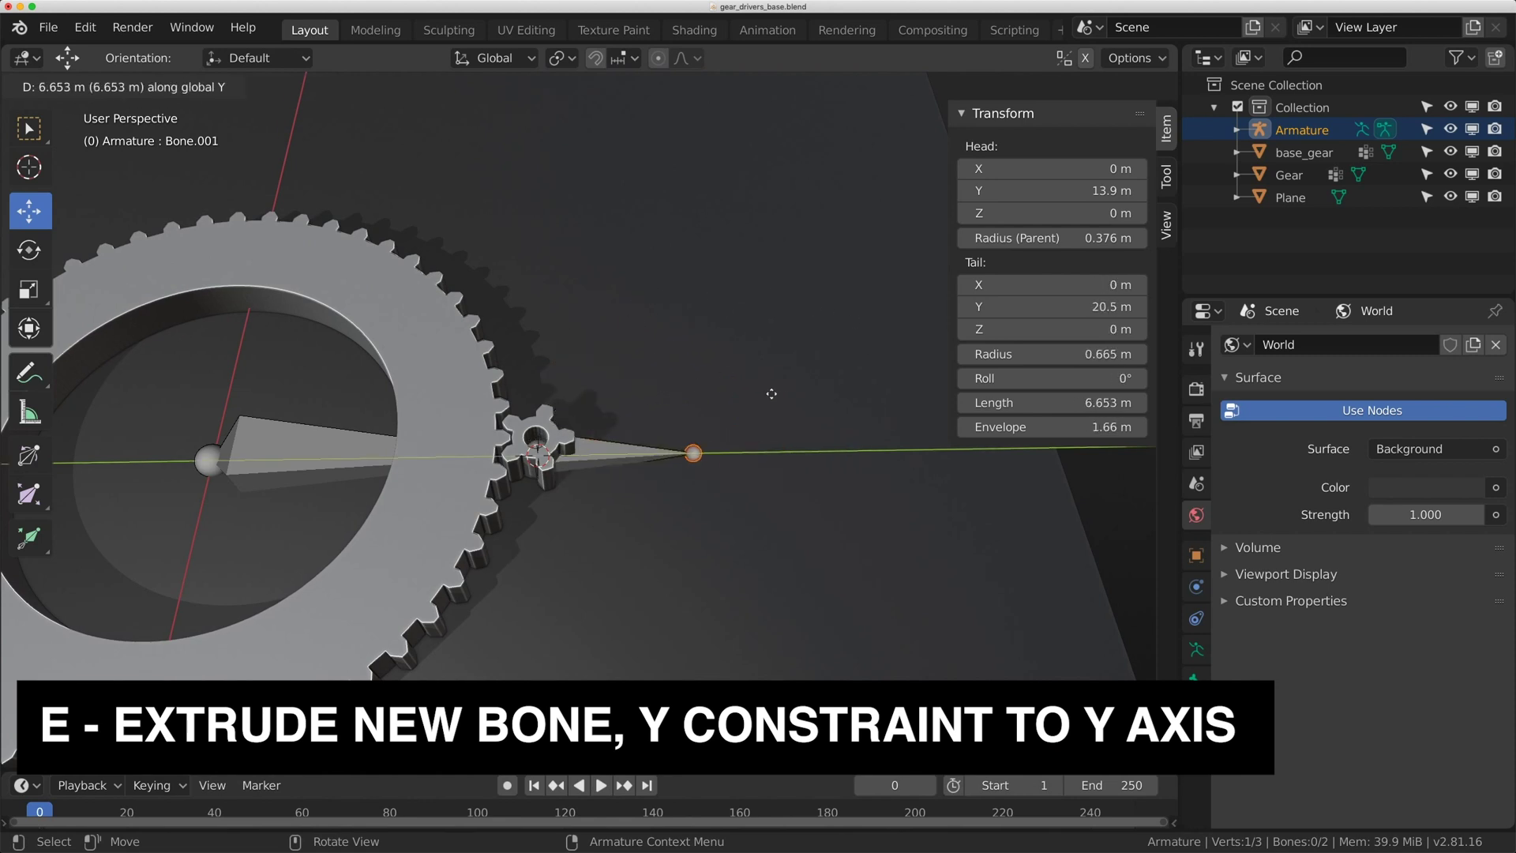
{"action": "left_click", "coordinate": [714, 417]}
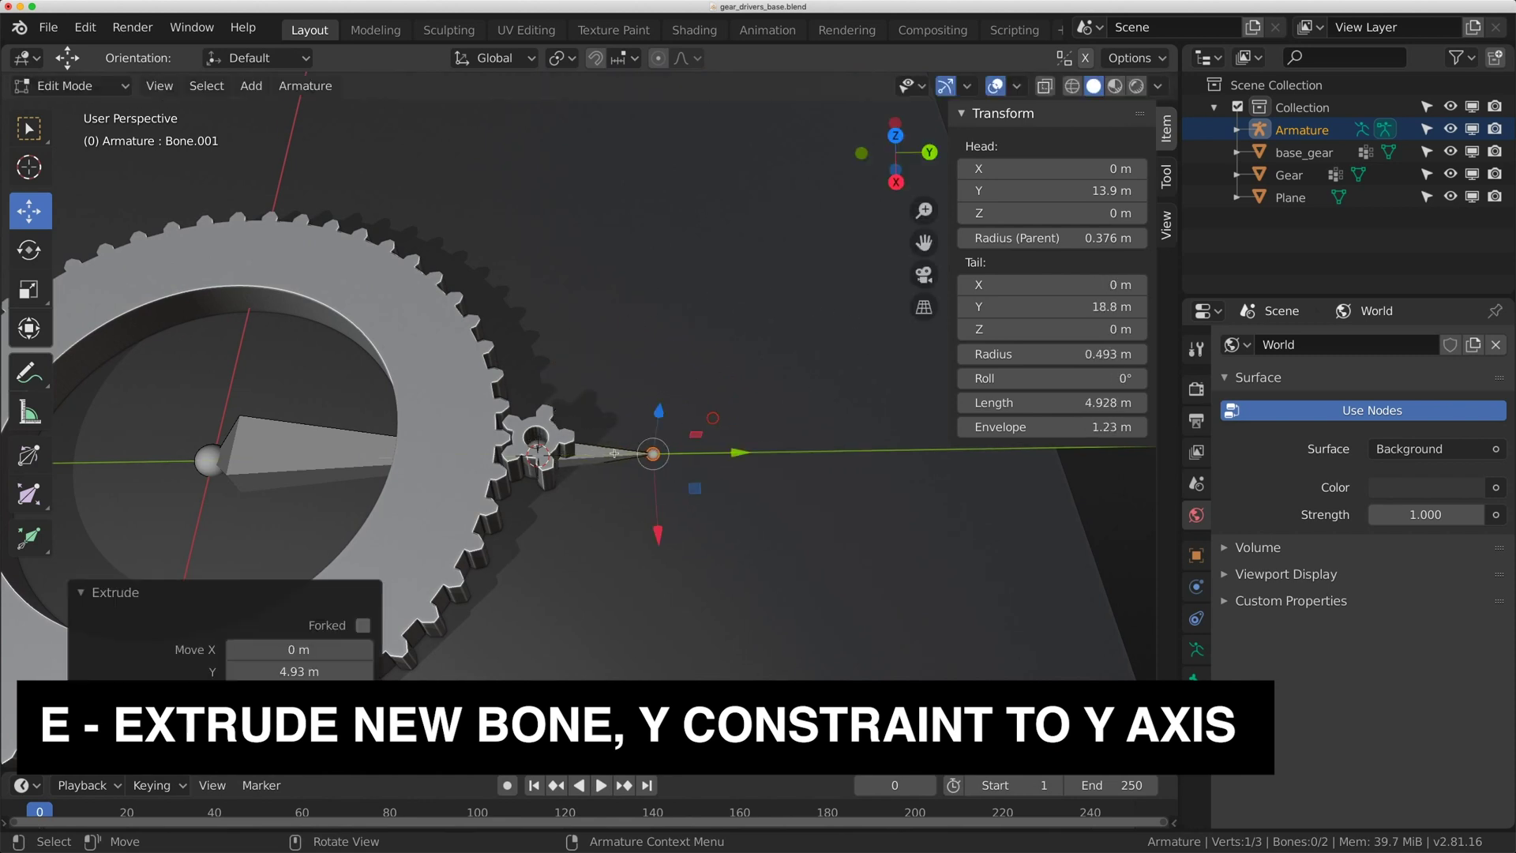
Step: Switch the armature from Edit Mode to Pose Mode
{"action": "scroll", "coordinate": [632, 422], "scroll_direction": "down", "scroll_amount": 4}
{"action": "middle_click_drag", "start_coordinate": [573, 427], "coordinate": [625, 423]}
{"action": "scroll", "coordinate": [625, 423], "scroll_direction": "up", "scroll_amount": 2}
{"action": "scroll", "coordinate": [625, 423], "scroll_direction": "up", "scroll_amount": 3}
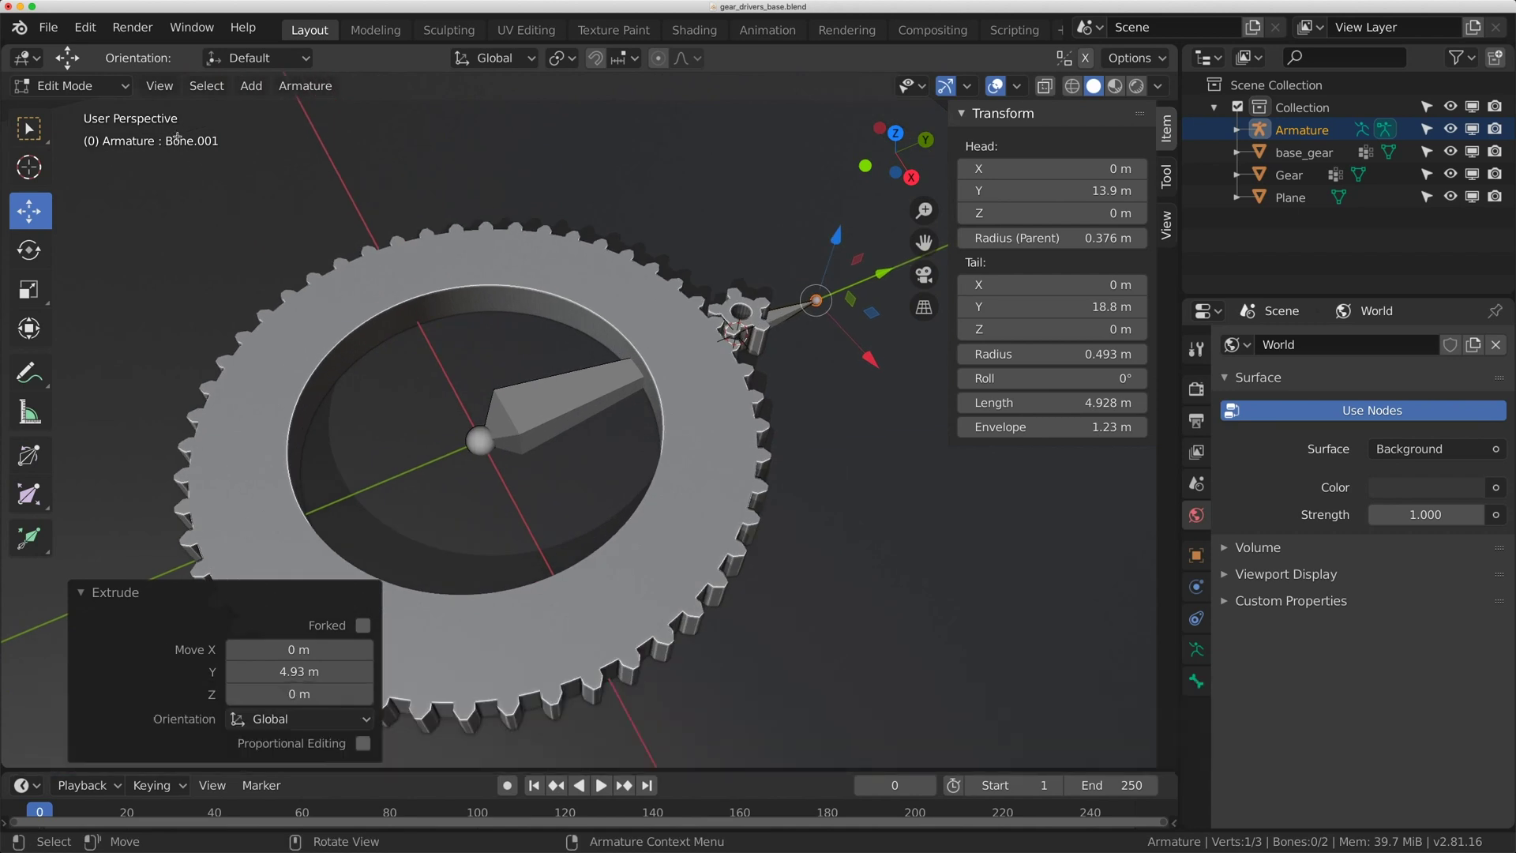
{"action": "left_click", "coordinate": [71, 85]}
{"action": "left_click", "coordinate": [71, 159]}
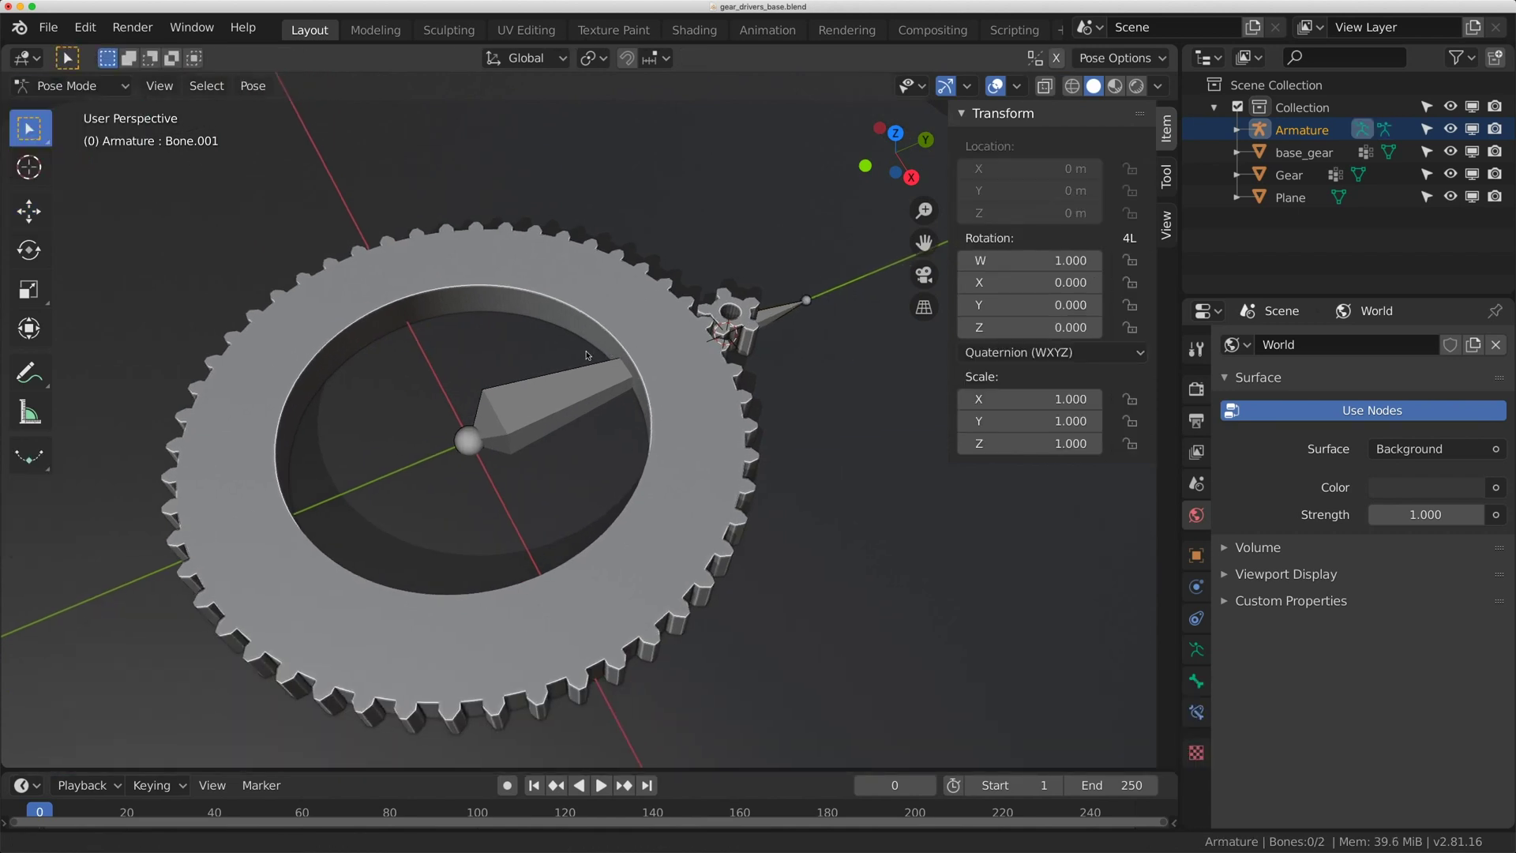
Step: Select both bones and set the rotation mode of all selected bones to XYZ Euler
{"action": "middle_click_drag", "start_coordinate": [506, 379], "coordinate": [584, 392]}
{"action": "left_click", "coordinate": [582, 360]}
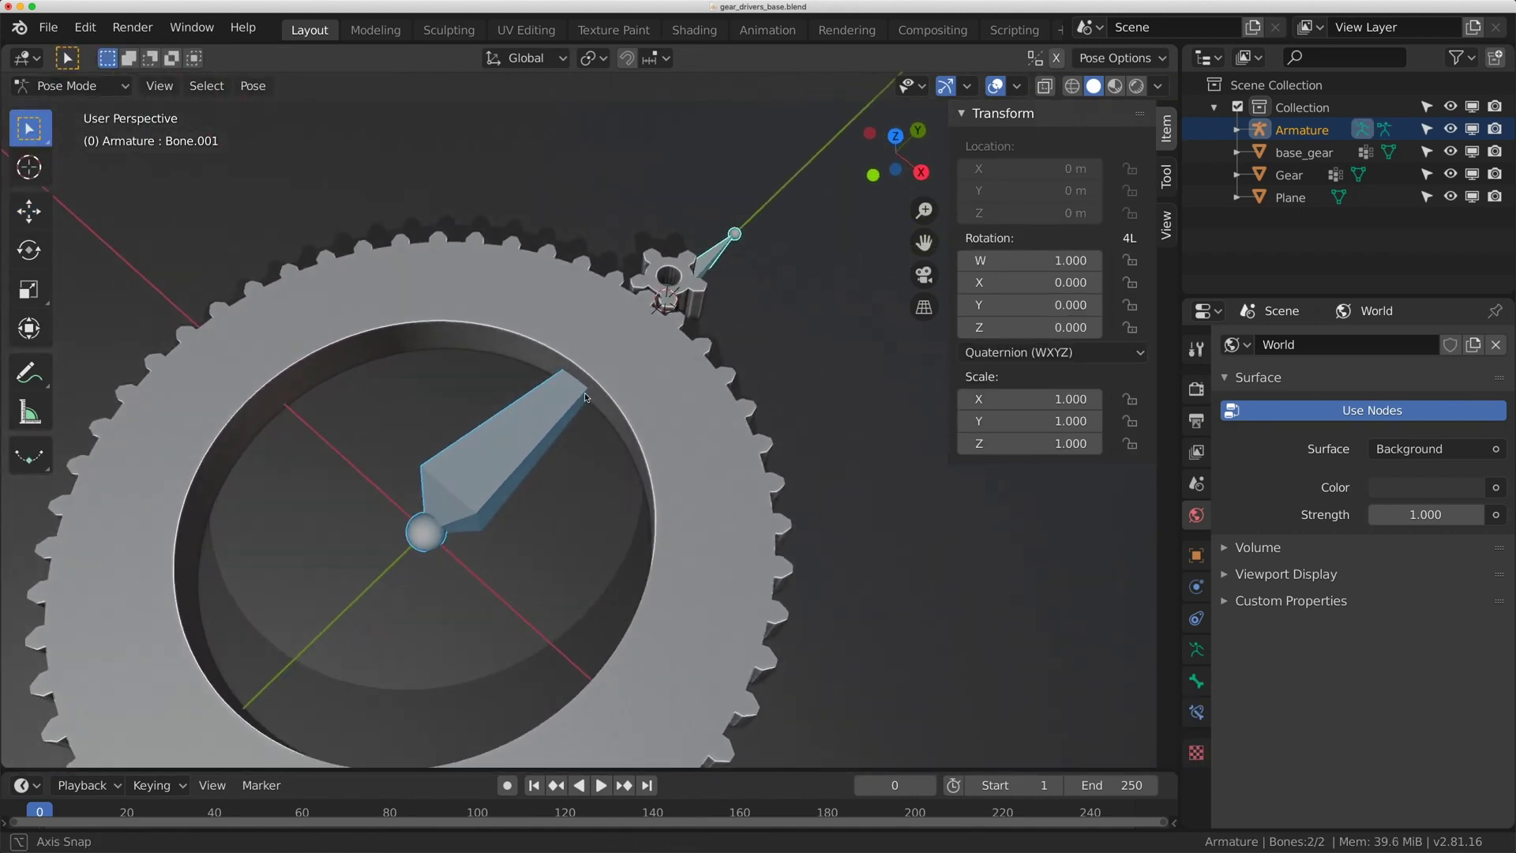
{"action": "left_click", "coordinate": [1053, 350]}
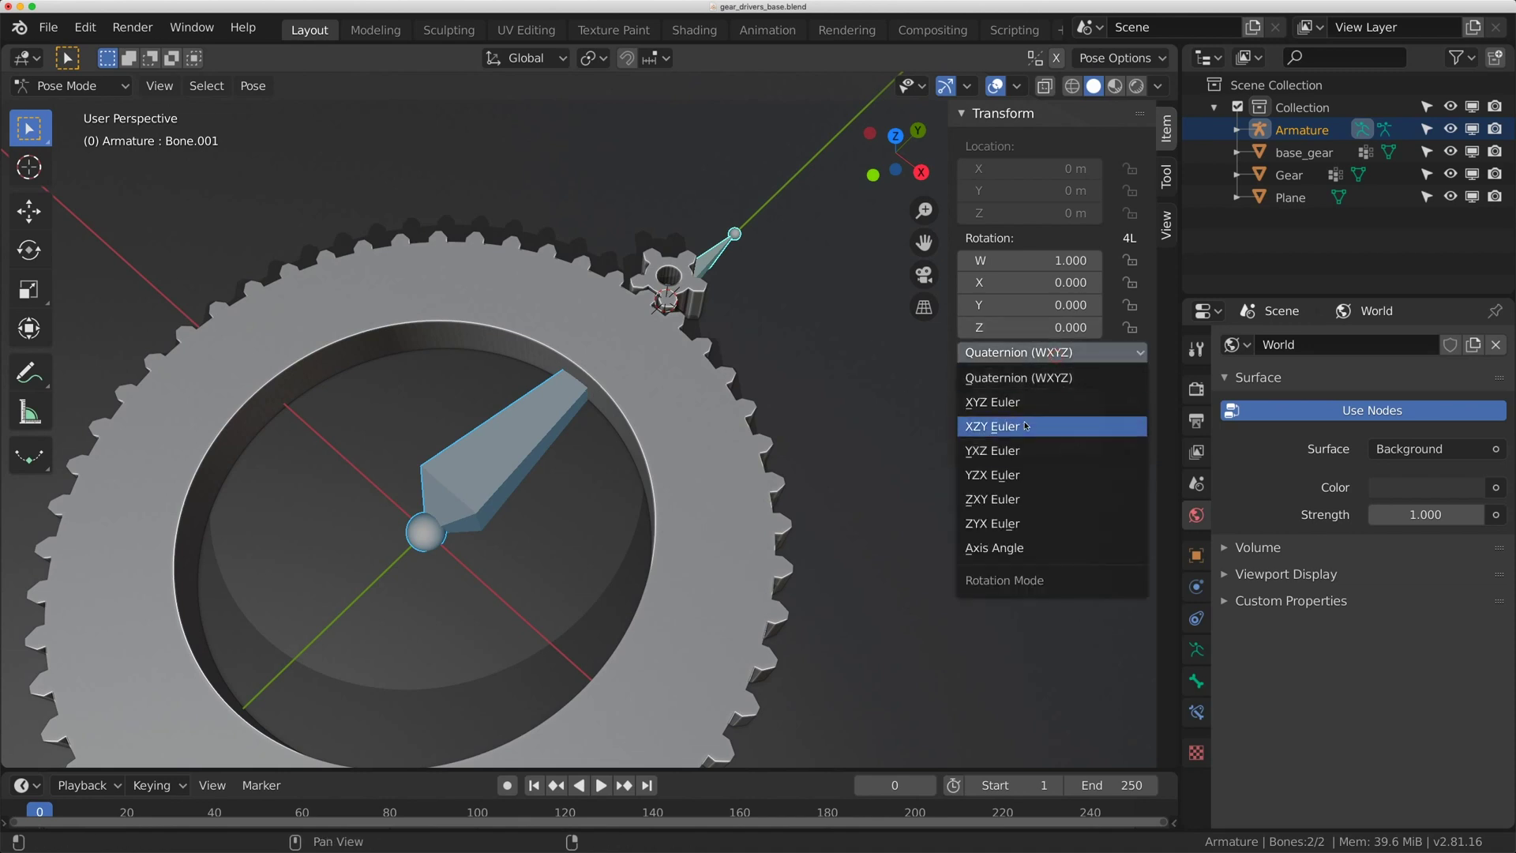
{"action": "left_click", "coordinate": [1027, 411]}
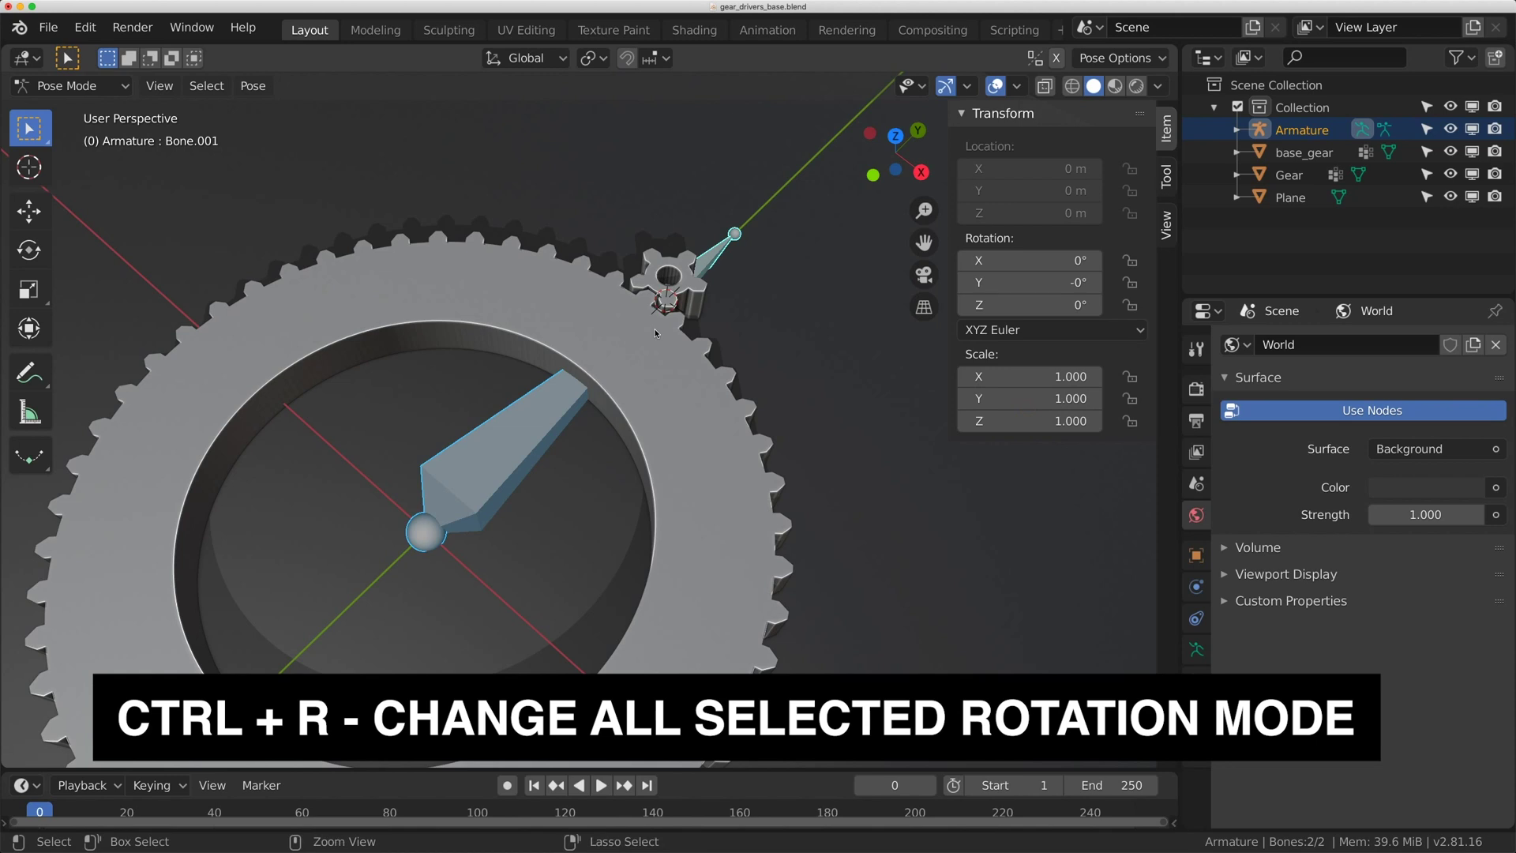
{"action": "key", "text": "ctrl+r"}
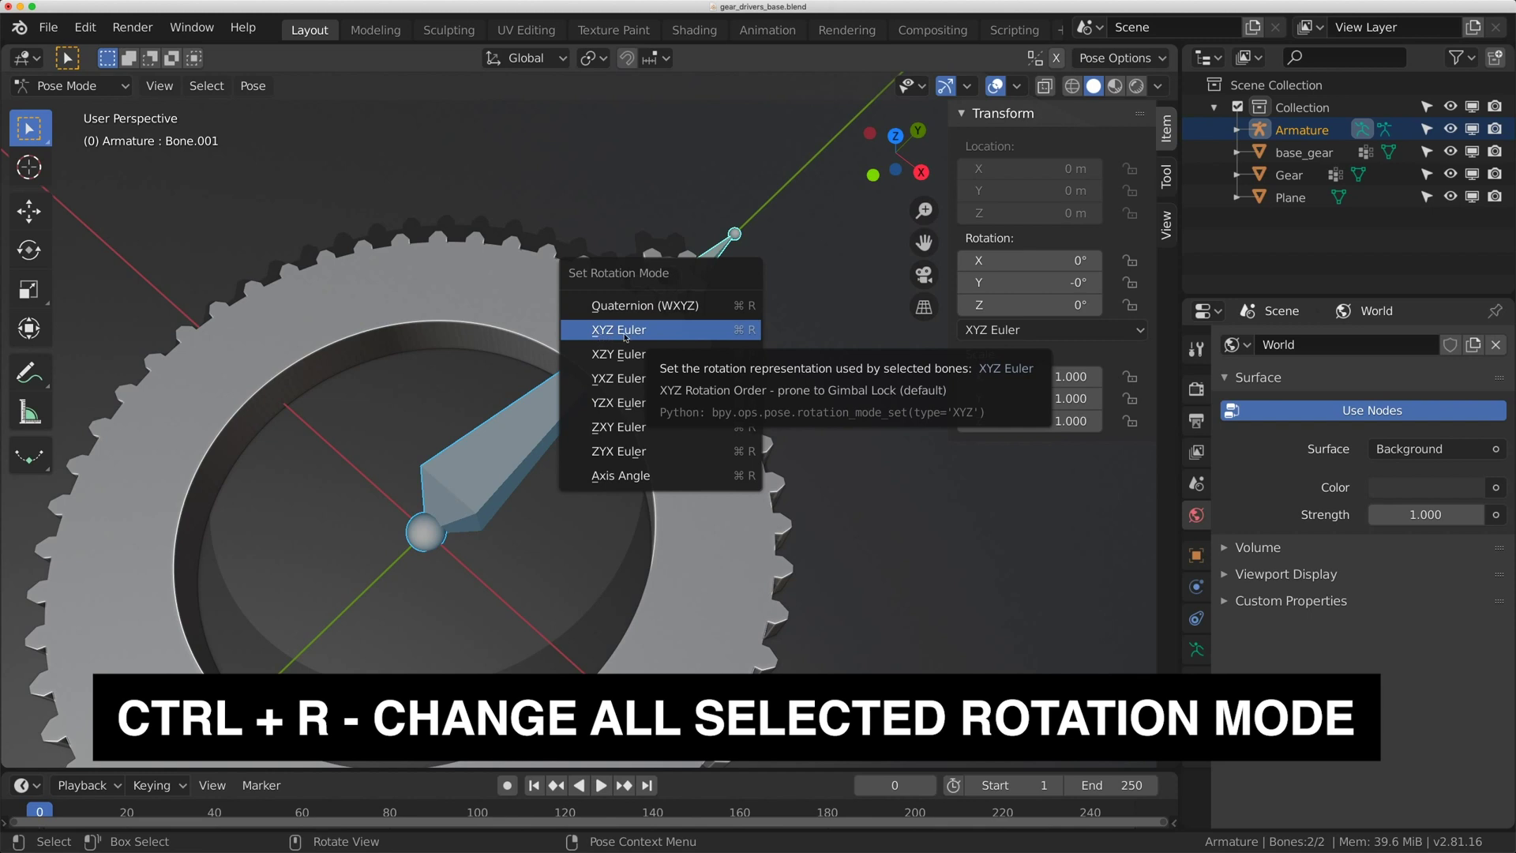
{"action": "left_click", "coordinate": [629, 335]}
{"action": "middle_click_drag", "start_coordinate": [632, 339], "coordinate": [680, 386]}
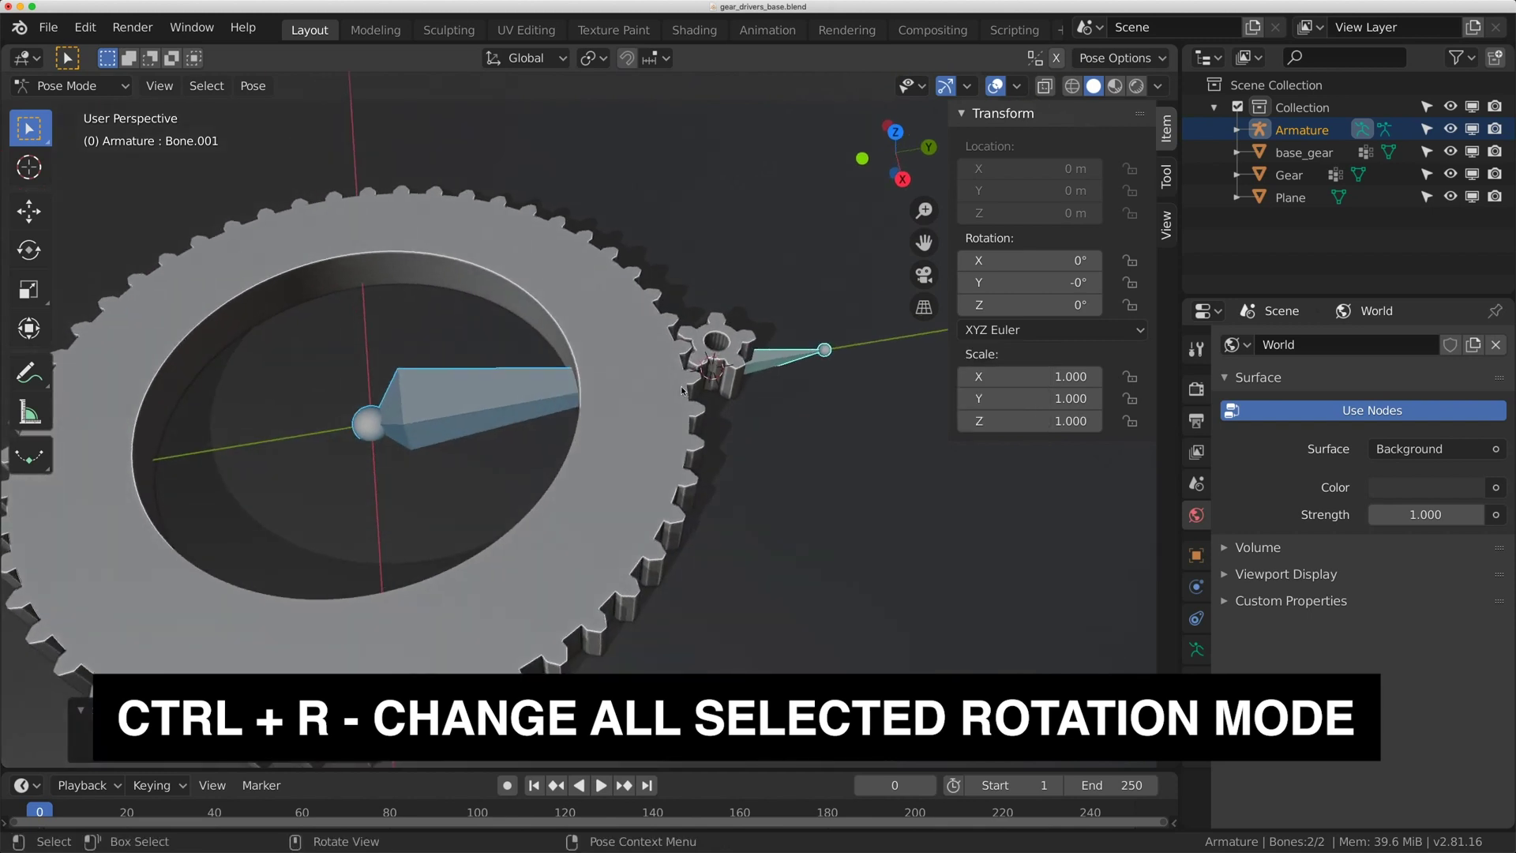
Step: Try rotating the central bone about its Z axis
{"action": "left_click", "coordinate": [497, 395]}
{"action": "scroll", "coordinate": [497, 395], "scroll_direction": "down", "scroll_amount": 2}
{"action": "middle_click_drag", "start_coordinate": [497, 395], "coordinate": [518, 397]}
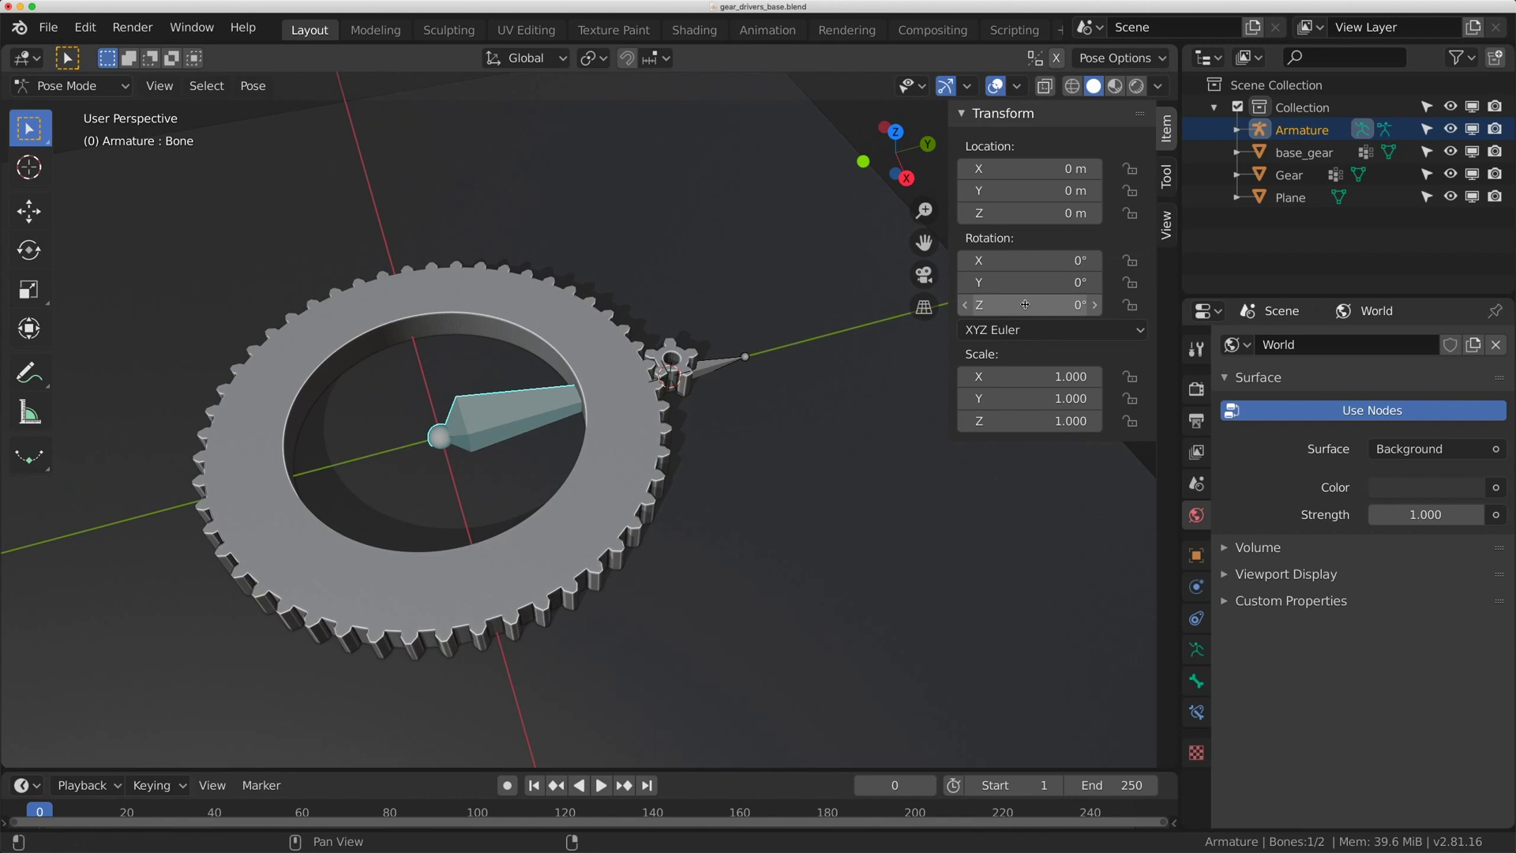
{"action": "mouse_move", "coordinate": [1023, 304]}
{"action": "left_mouse_down"}
{"action": "mouse_move", "coordinate": [1001, 304]}
{"action": "mouse_move", "coordinate": [1050, 304]}
{"action": "mouse_move", "coordinate": [908, 304]}
{"action": "mouse_move", "coordinate": [1066, 304]}
{"action": "mouse_move", "coordinate": [979, 304]}
{"action": "mouse_move", "coordinate": [998, 304]}
{"action": "left_mouse_up"}
Step: Parent the small gear to the armature's outer bone in Pose Mode, using the Bone parenting option
{"action": "scroll", "coordinate": [793, 322], "scroll_direction": "up", "scroll_amount": 5}
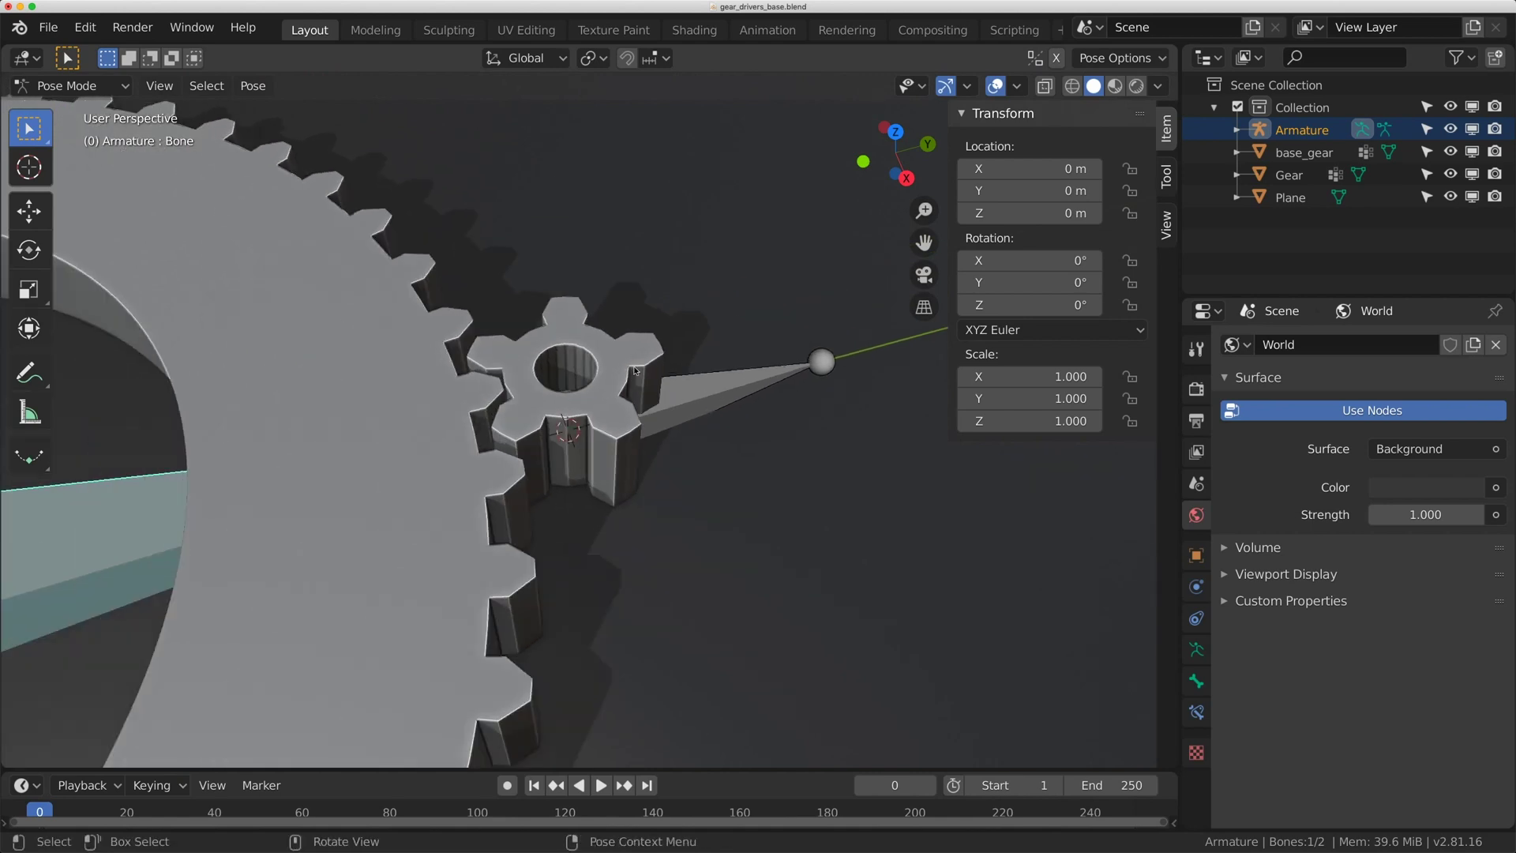
{"action": "key", "text": "ctrl+Tab"}
{"action": "left_click", "coordinate": [636, 339]}
{"action": "left_click", "coordinate": [733, 388], "text": "shift"}
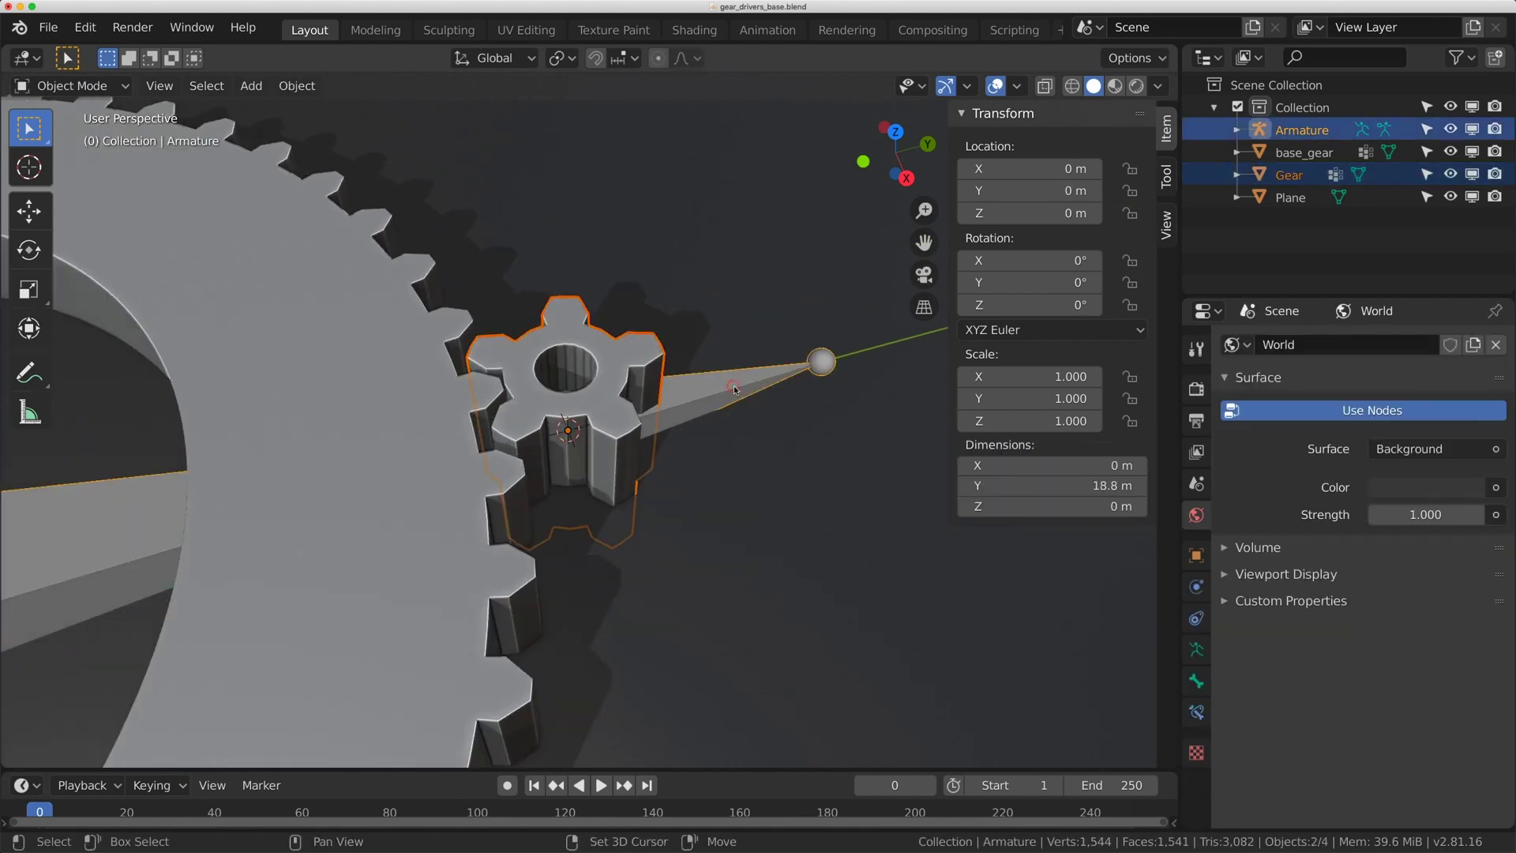
{"action": "left_click", "coordinate": [606, 346]}
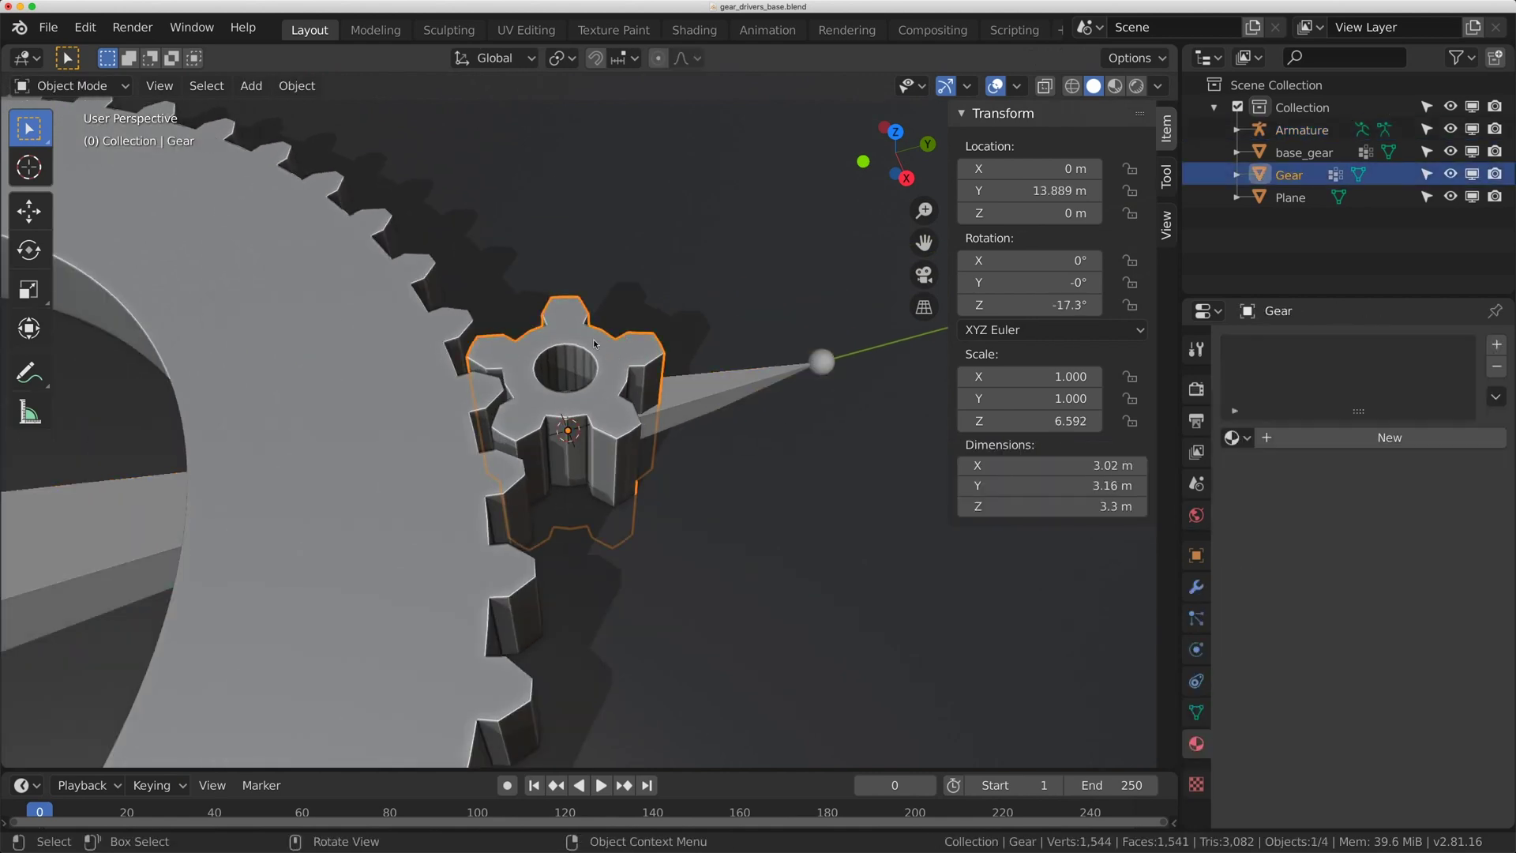
{"action": "left_click", "coordinate": [713, 387], "text": "shift"}
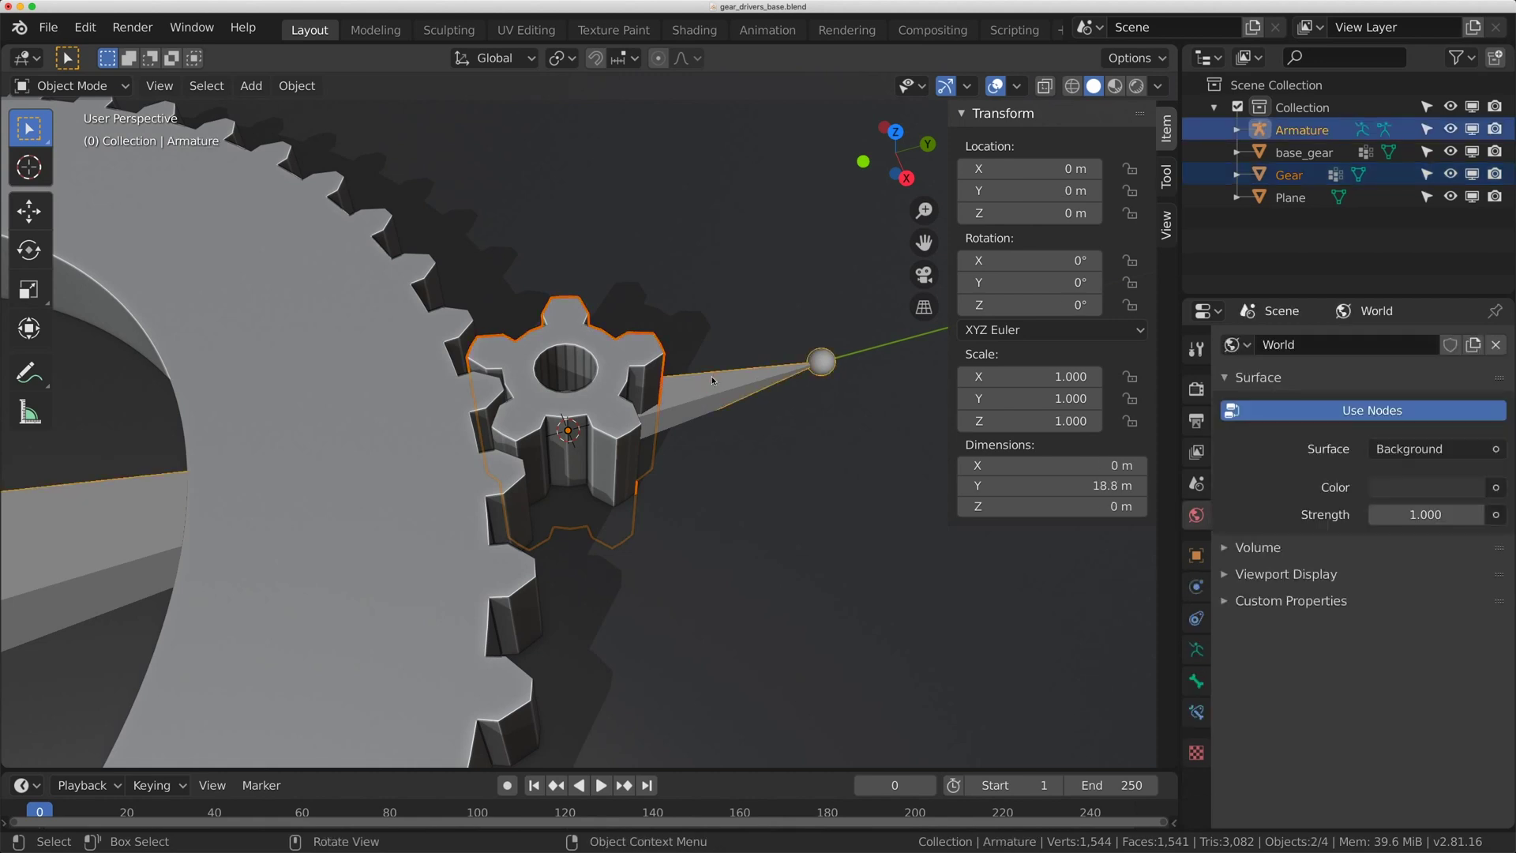
{"action": "left_click", "coordinate": [71, 86]}
{"action": "left_click", "coordinate": [64, 157]}
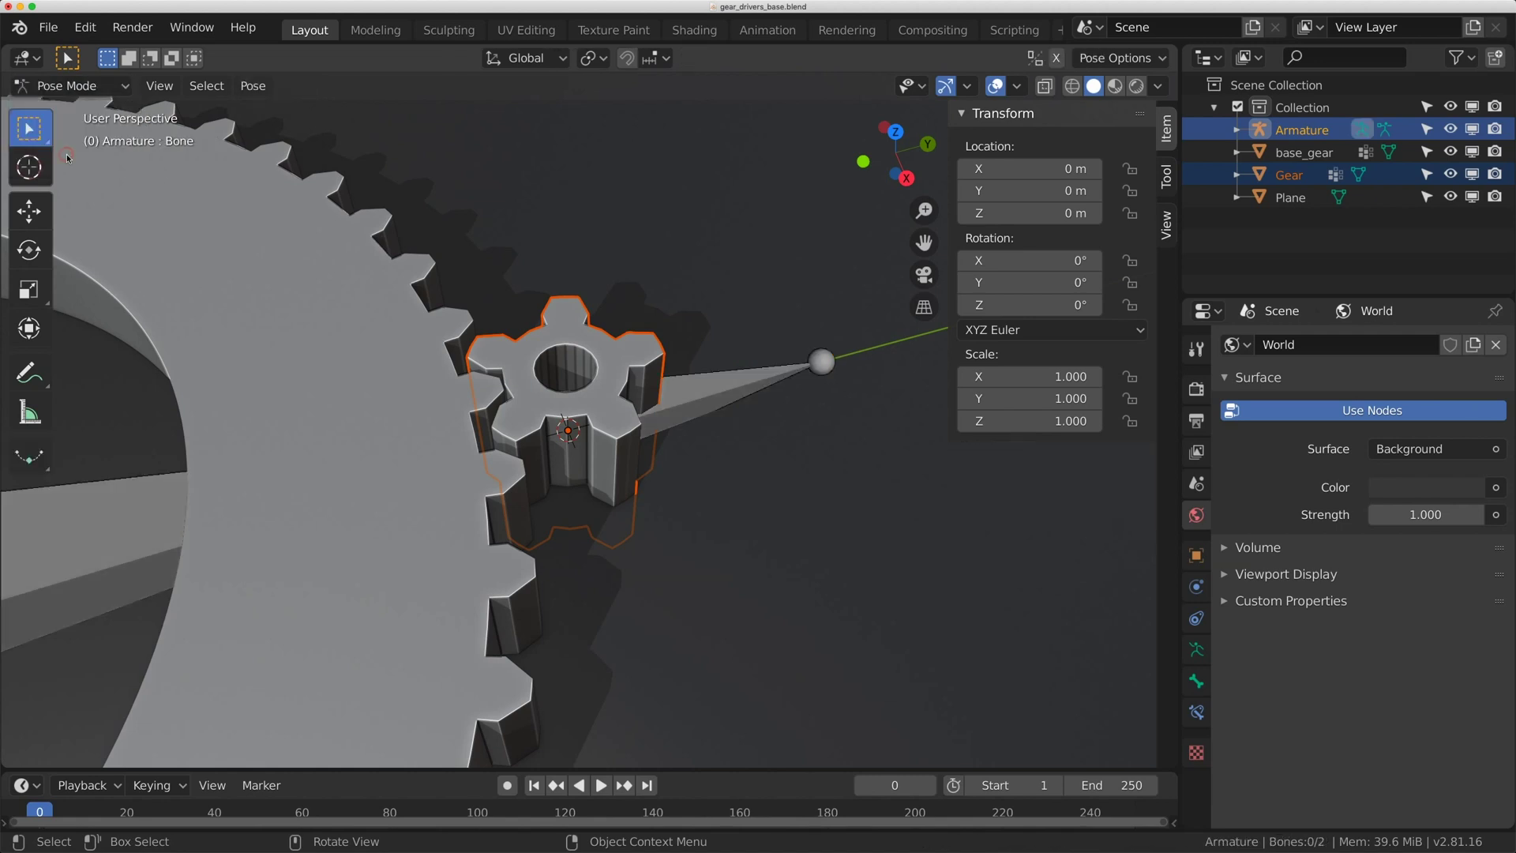
{"action": "left_click", "coordinate": [672, 377]}
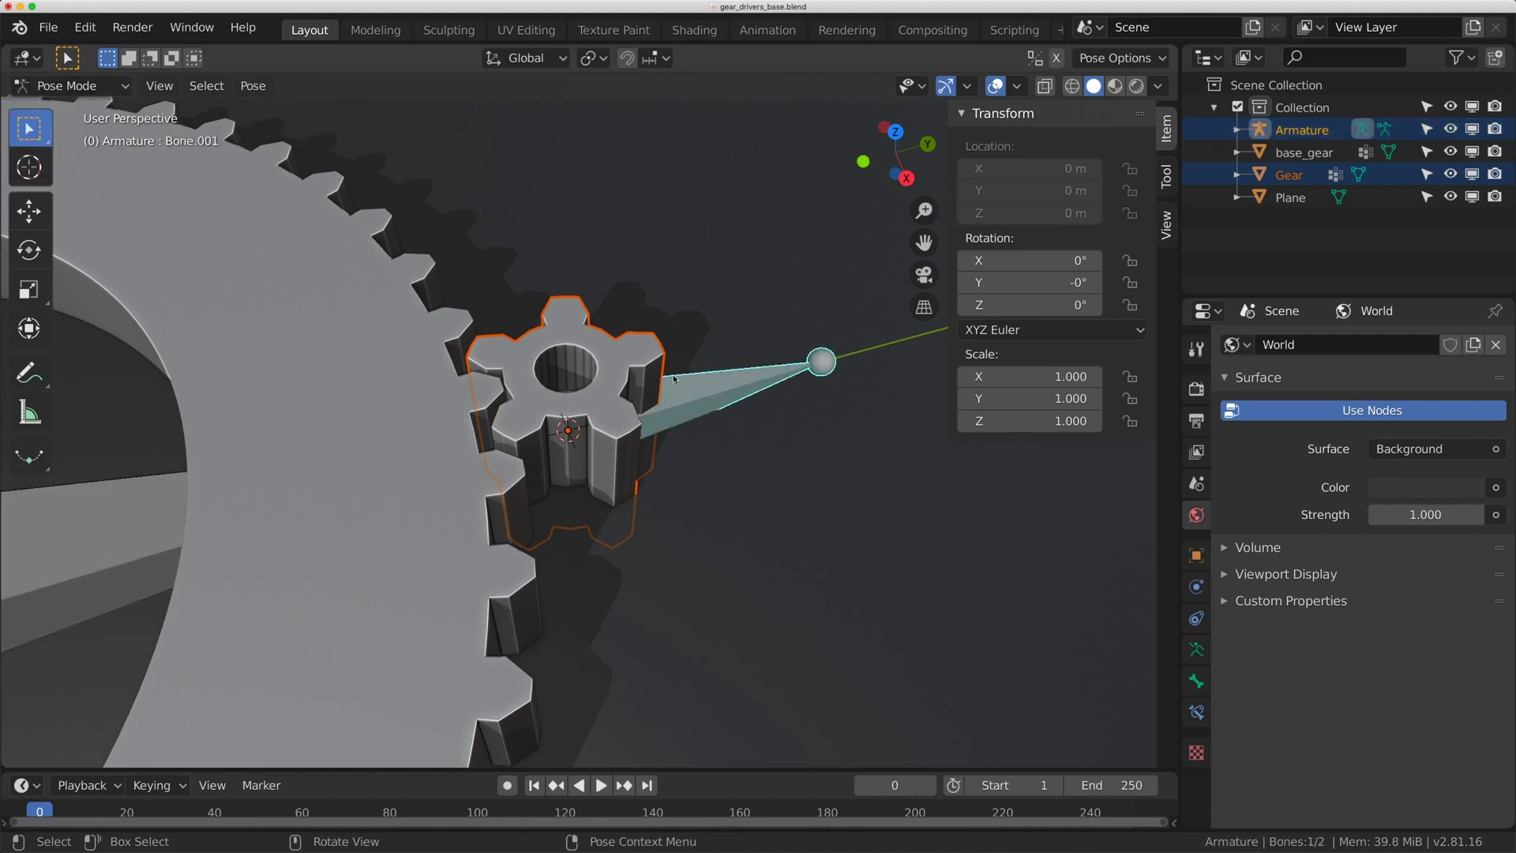
{"action": "key", "text": "ctrl+p"}
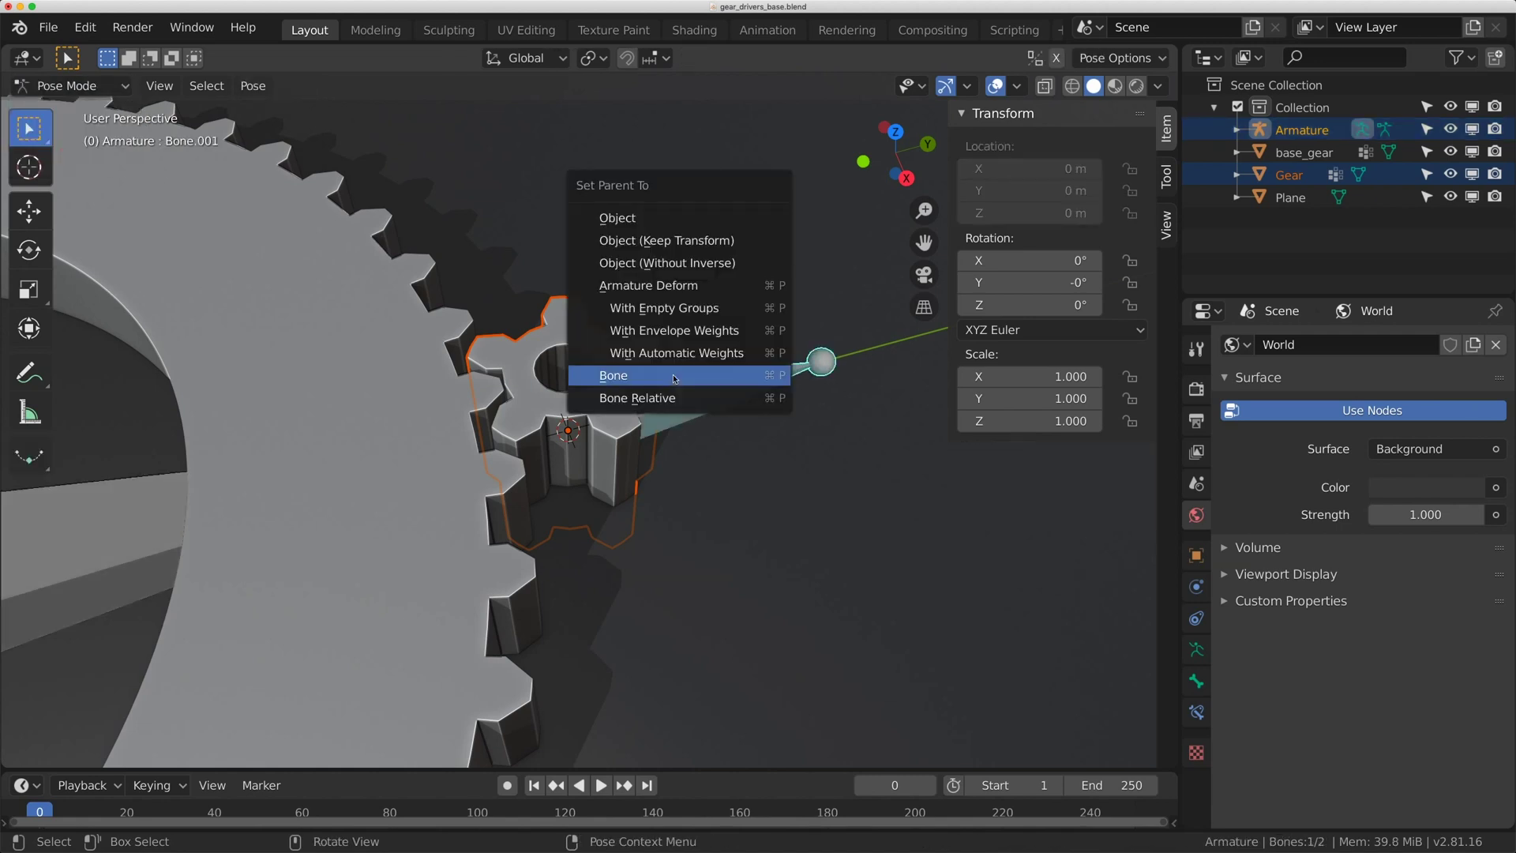
{"action": "left_click", "coordinate": [672, 374]}
Step: Try rotating the central bone in top view and examine how the small gear meshes with the large gear's teeth
{"action": "key", "text": "KP_7"}
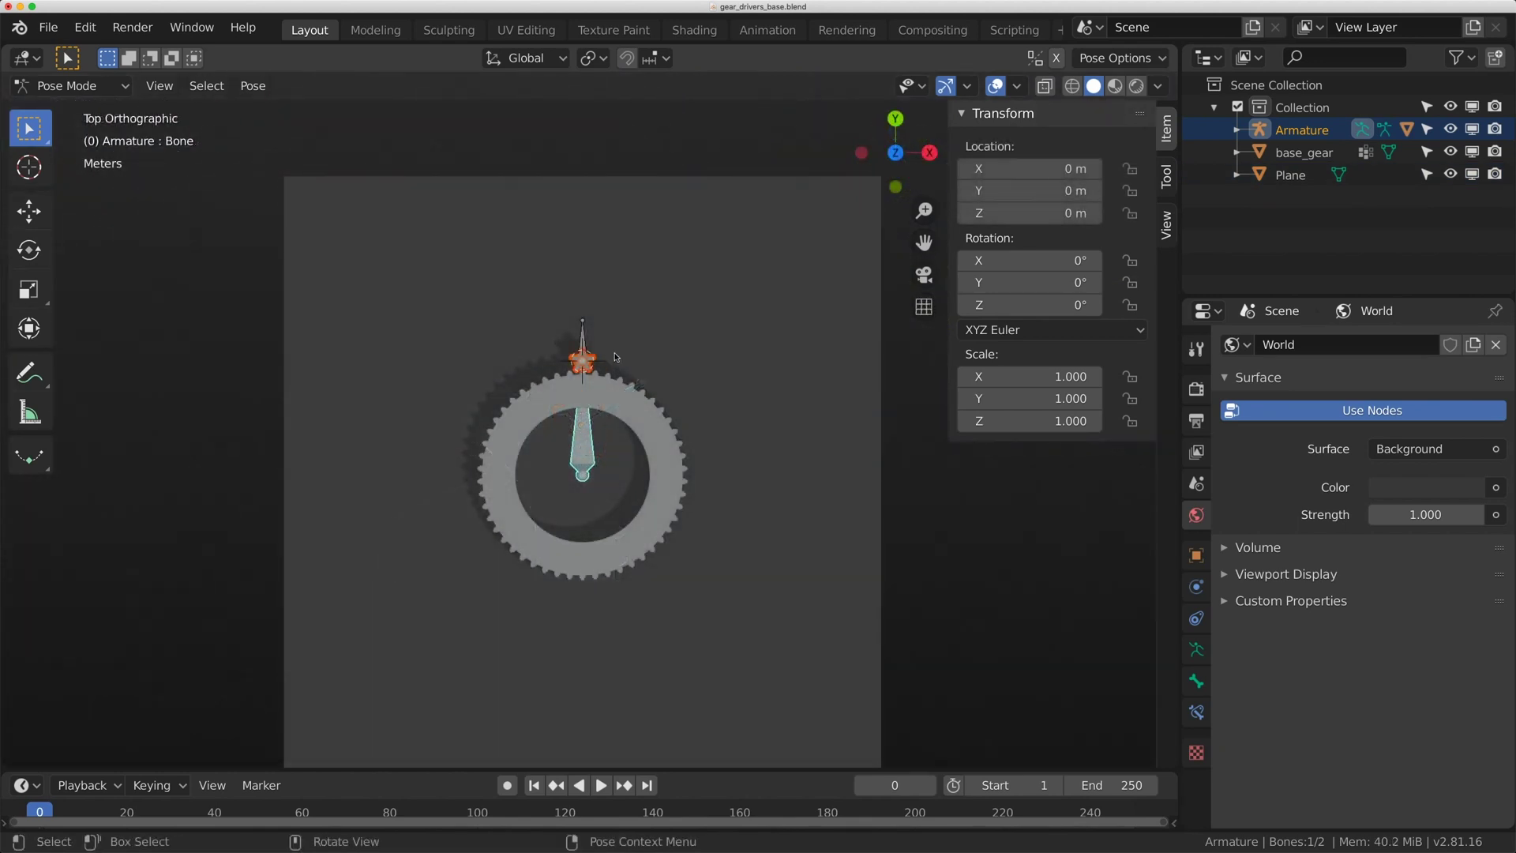
{"action": "scroll", "coordinate": [626, 362], "scroll_direction": "up", "scroll_amount": 3}
{"action": "scroll", "coordinate": [623, 455], "scroll_direction": "up", "scroll_amount": 1}
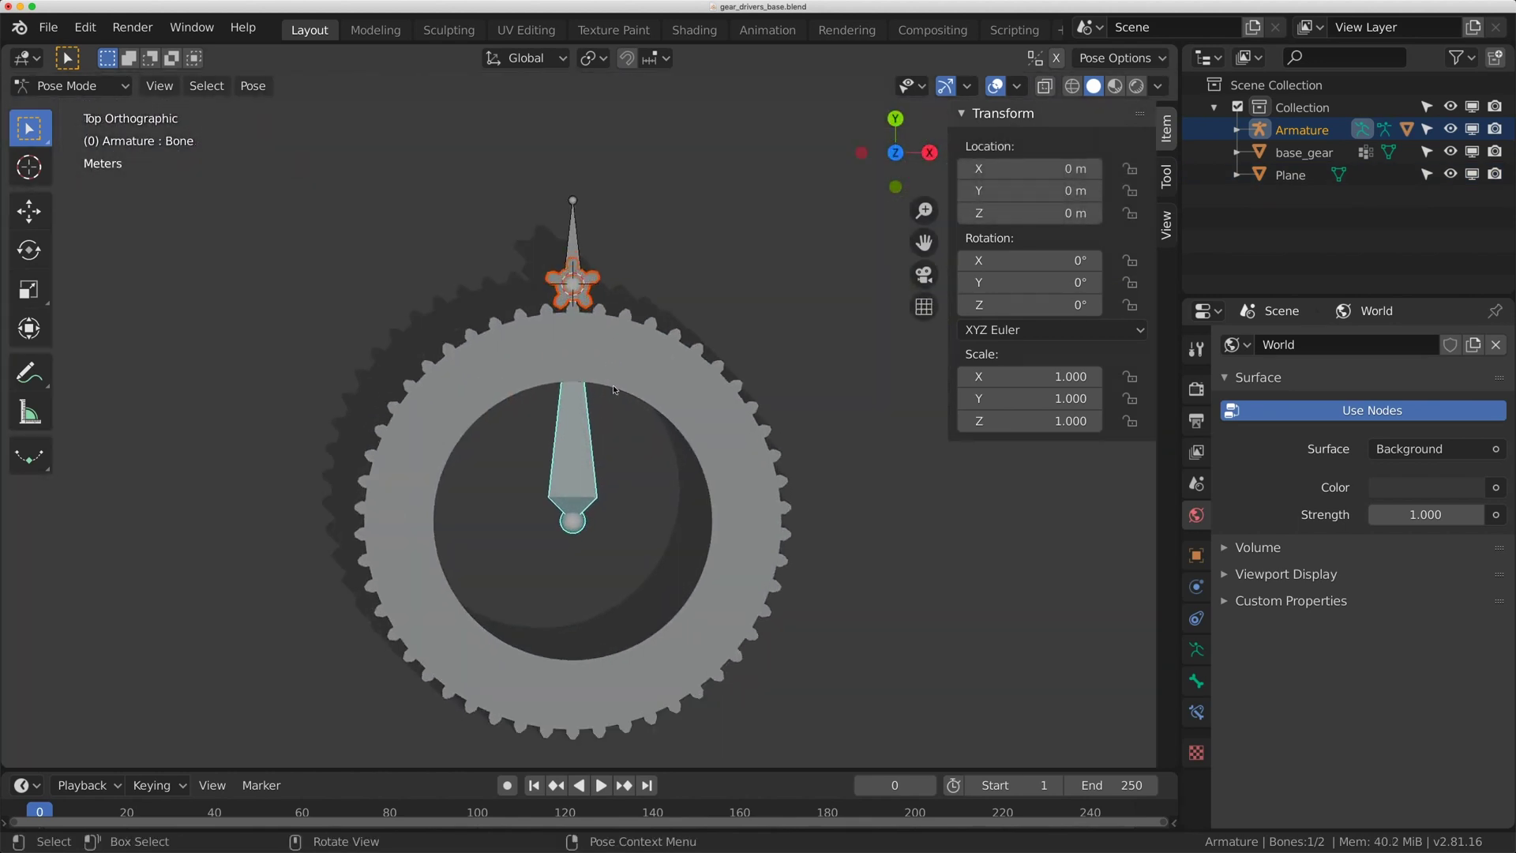
{"action": "key", "text": "r"}
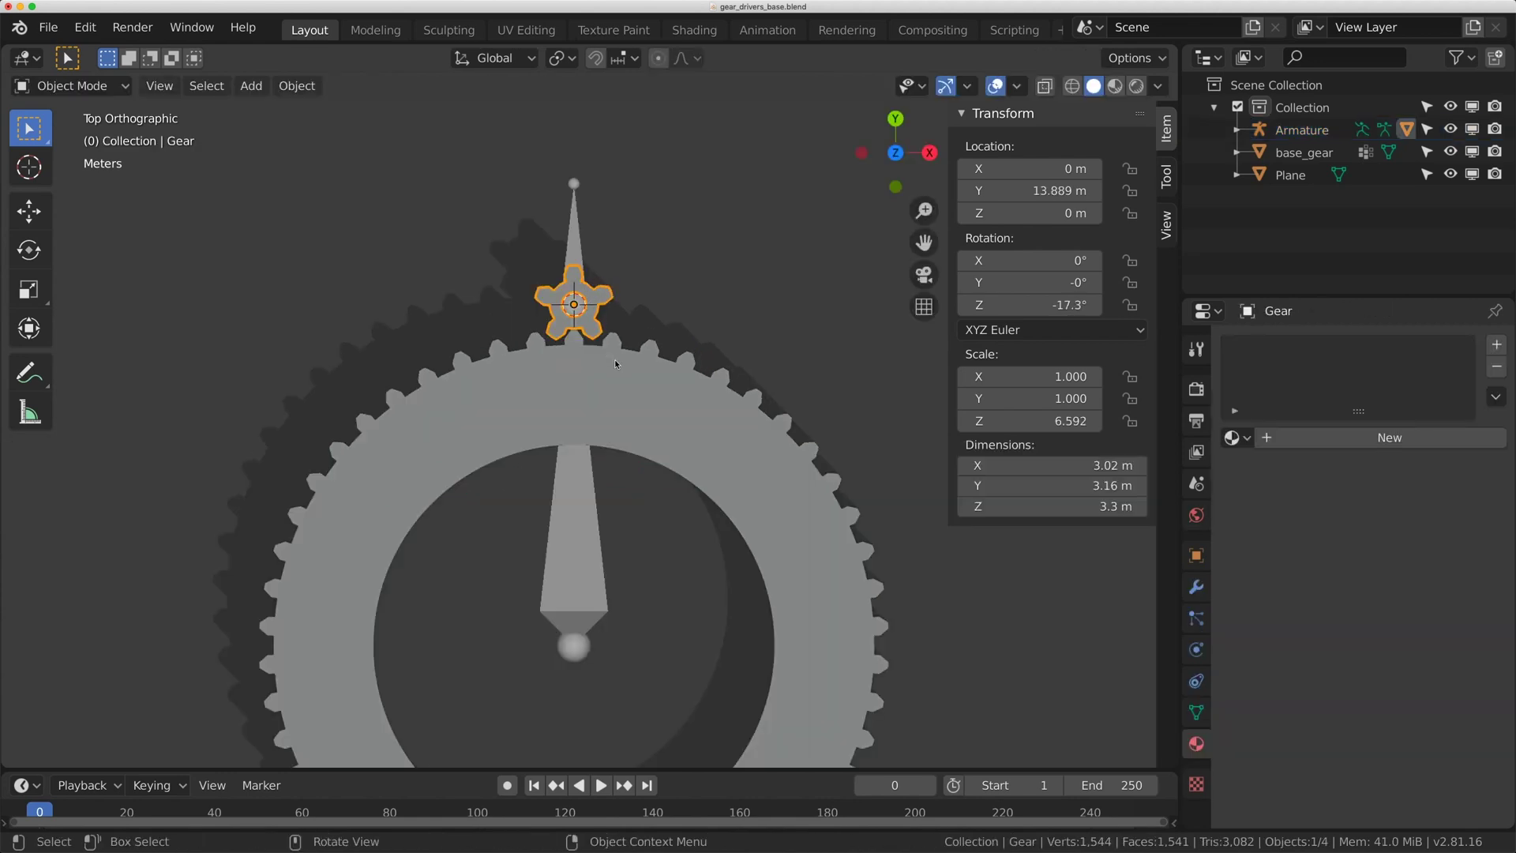
{"action": "middle_click_drag", "start_coordinate": [606, 363], "coordinate": [558, 325], "text": "shift"}
{"action": "left_click", "coordinate": [585, 356]}
{"action": "middle_click_drag", "start_coordinate": [624, 363], "coordinate": [638, 337], "text": "shift"}
{"action": "scroll", "coordinate": [639, 338], "scroll_direction": "down", "scroll_amount": 1}
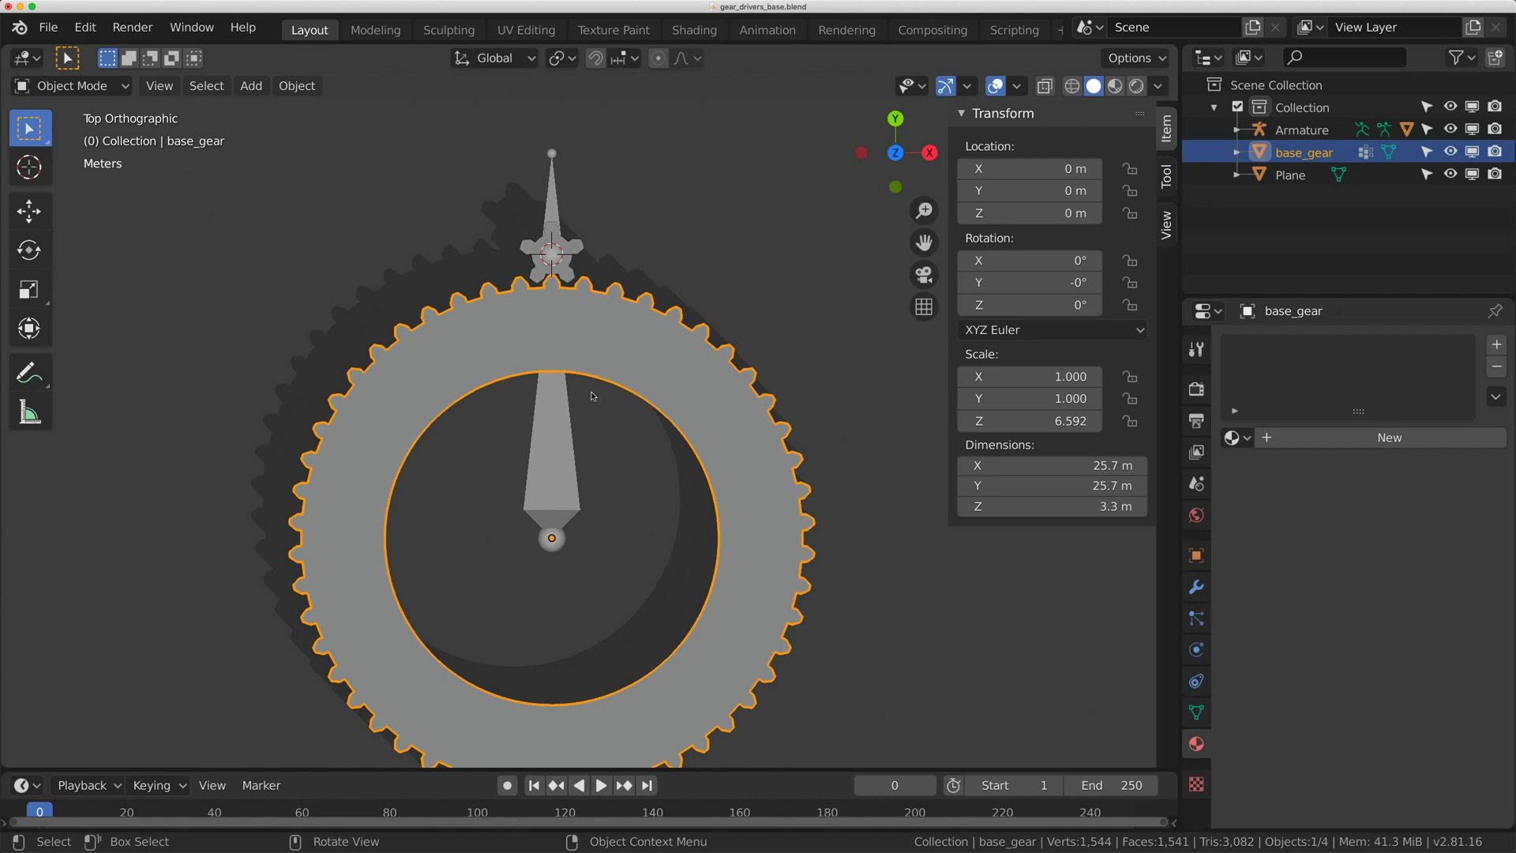
Step: Return the armature to Pose Mode and copy the data path of the central bone's Z rotation
{"action": "left_click", "coordinate": [569, 469]}
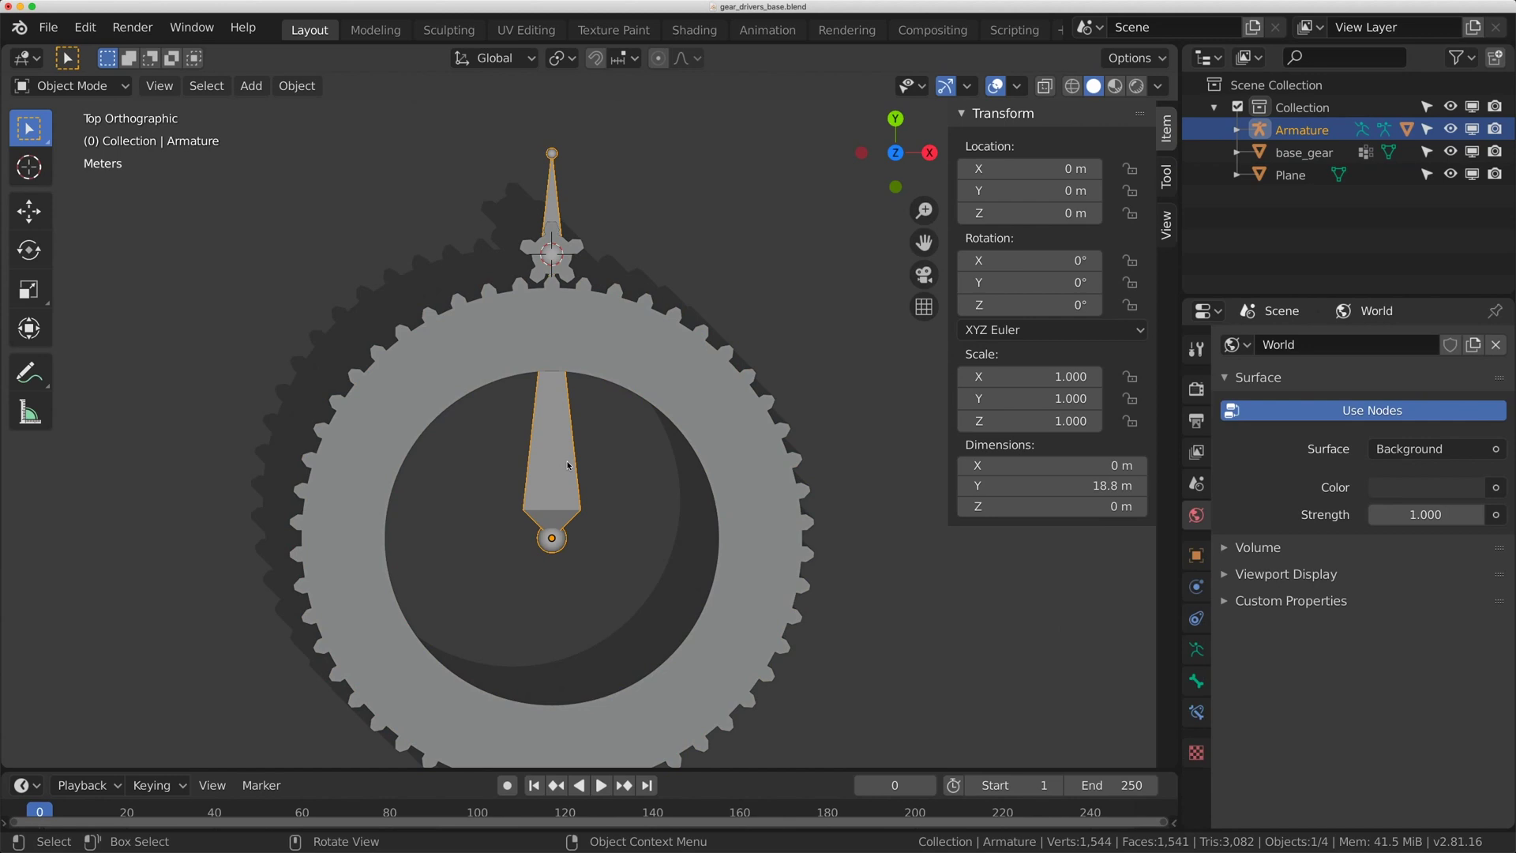
{"action": "key", "text": "ctrl+Tab"}
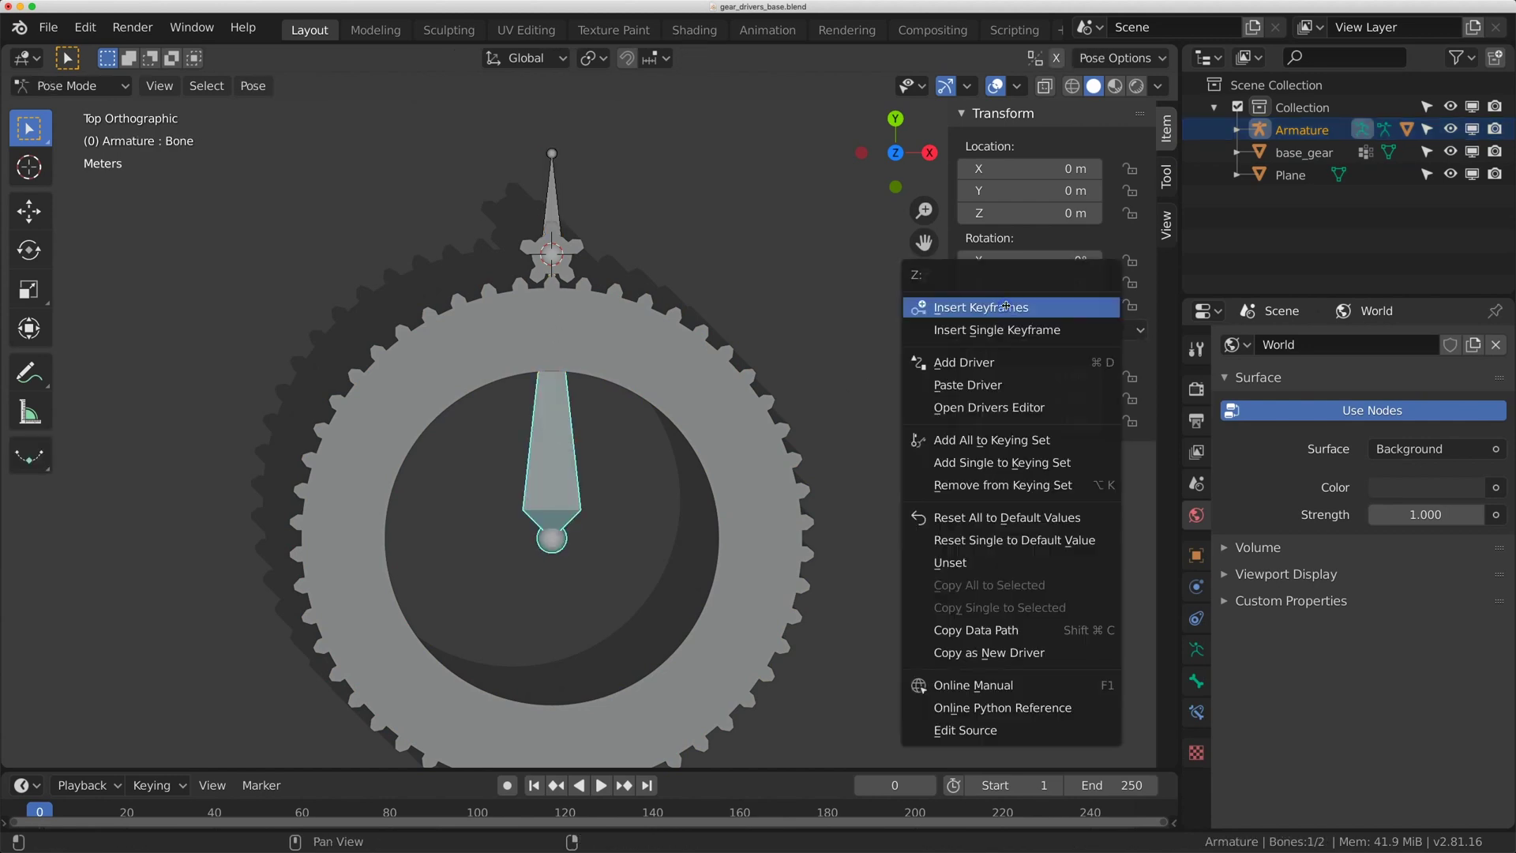
{"action": "right_click", "coordinate": [991, 304]}
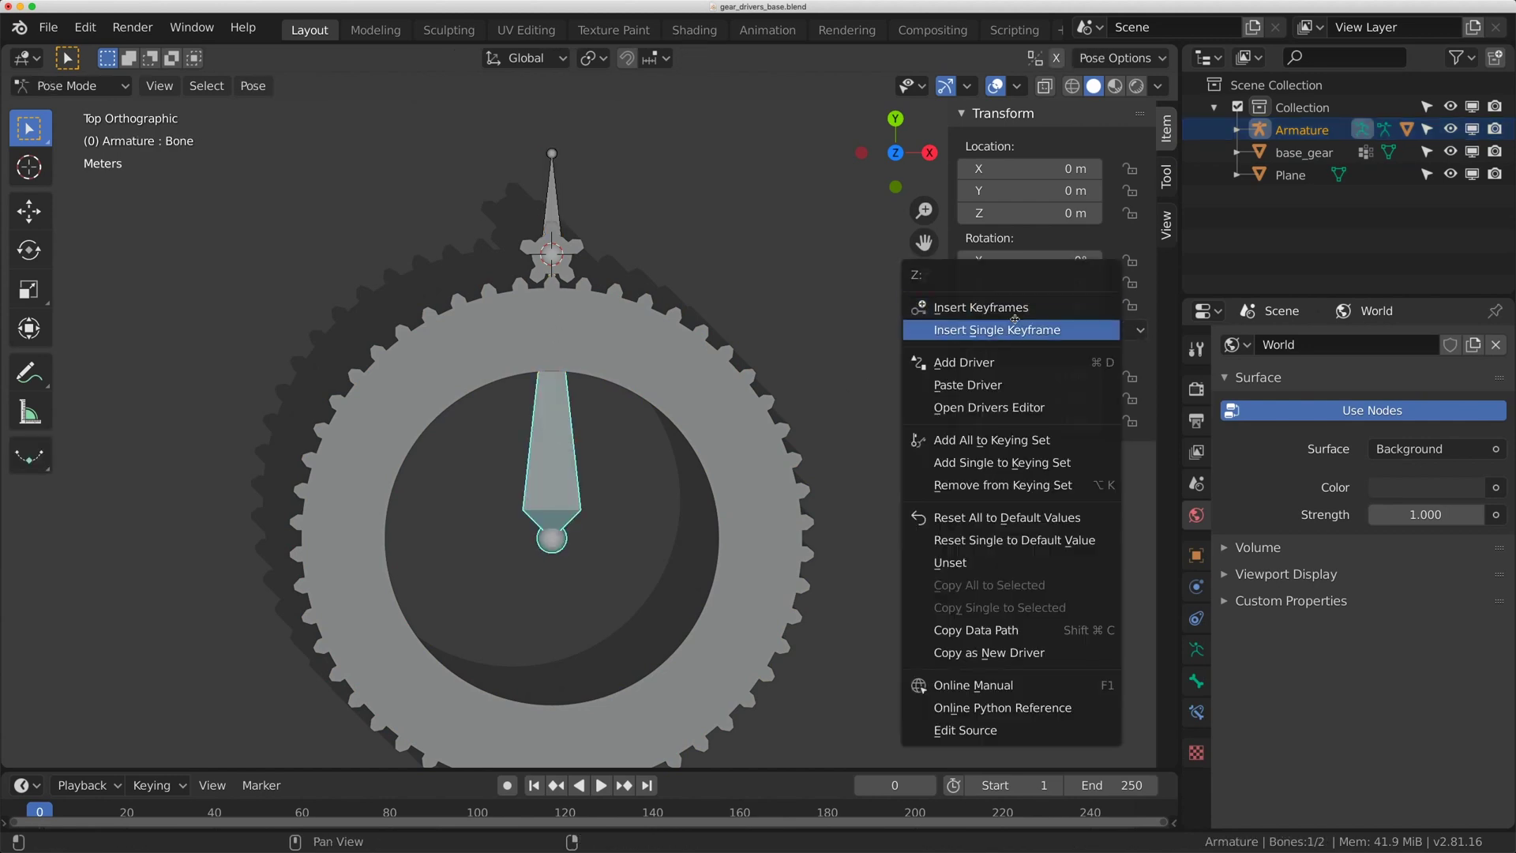
{"action": "left_click", "coordinate": [975, 630]}
Step: Add a driver to the outer bone's Z rotation and set its scripted expression to var
{"action": "scroll", "coordinate": [584, 241], "scroll_direction": "up", "scroll_amount": 3}
{"action": "left_click", "coordinate": [559, 214]}
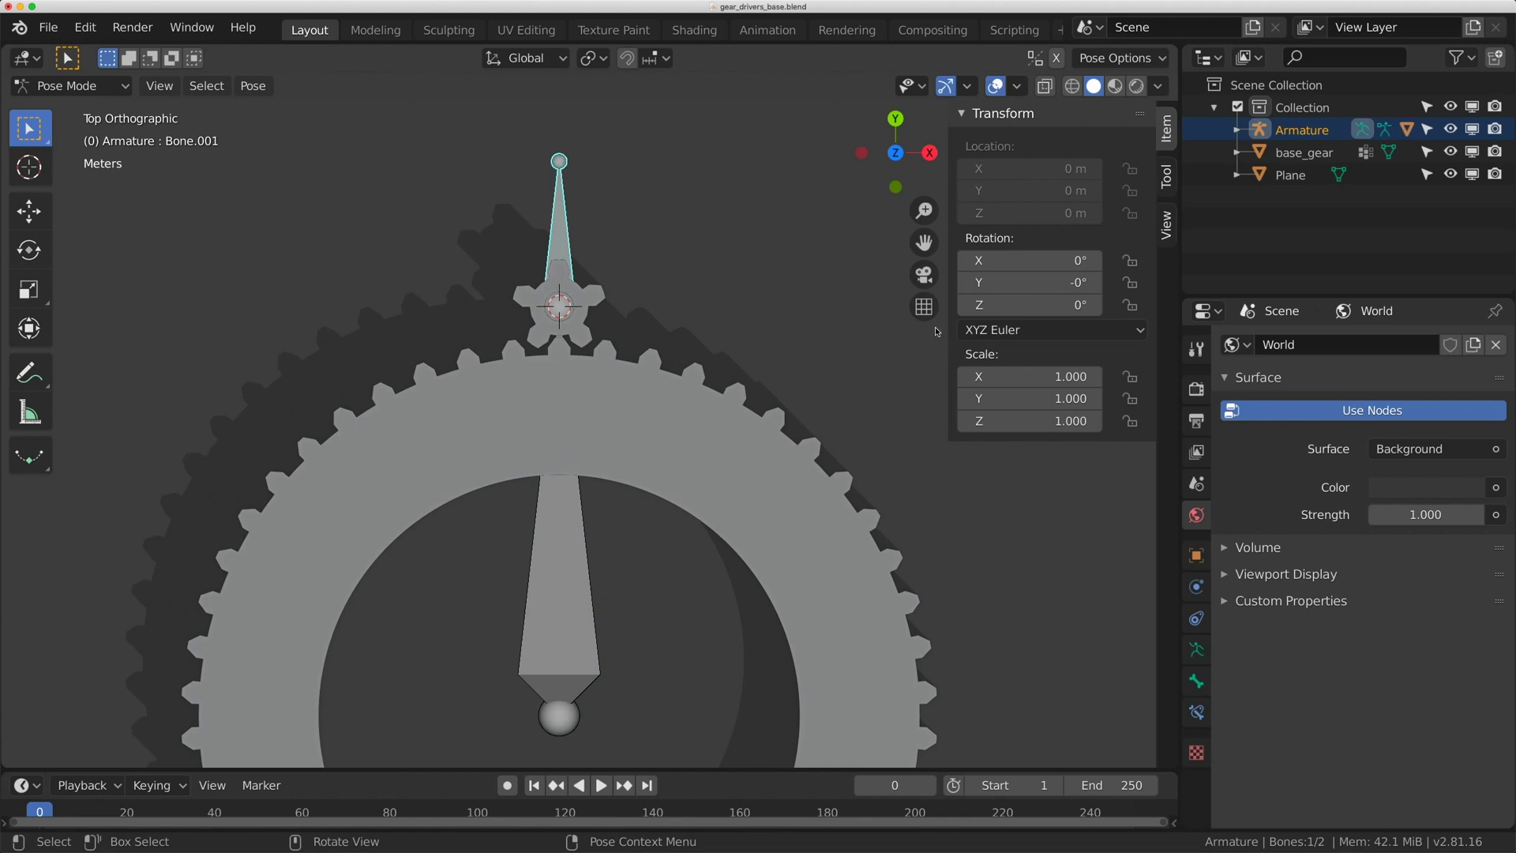
{"action": "right_click", "coordinate": [1019, 306]}
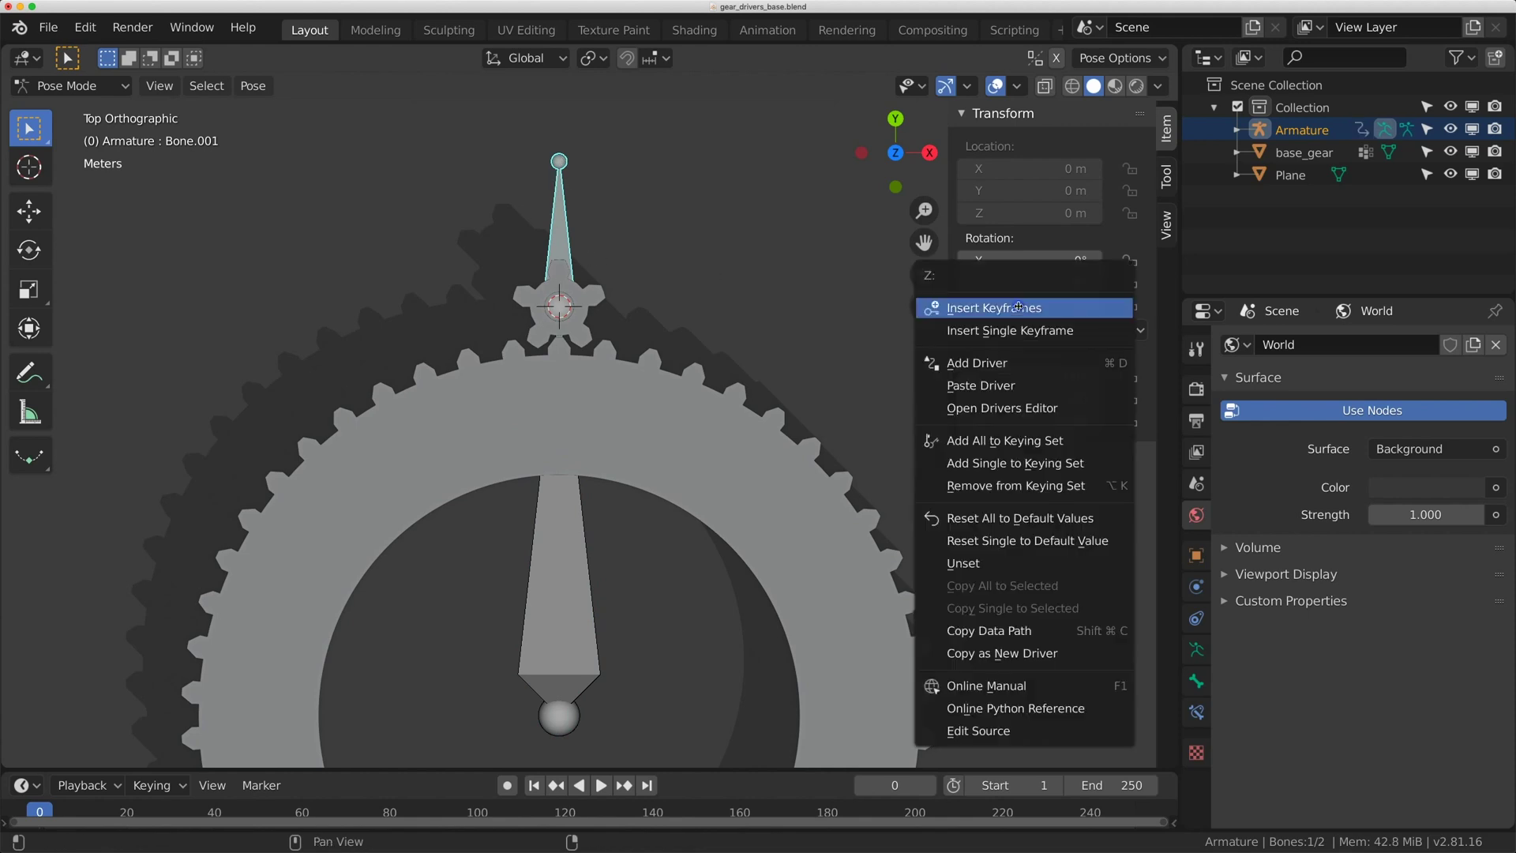
{"action": "left_click", "coordinate": [993, 364]}
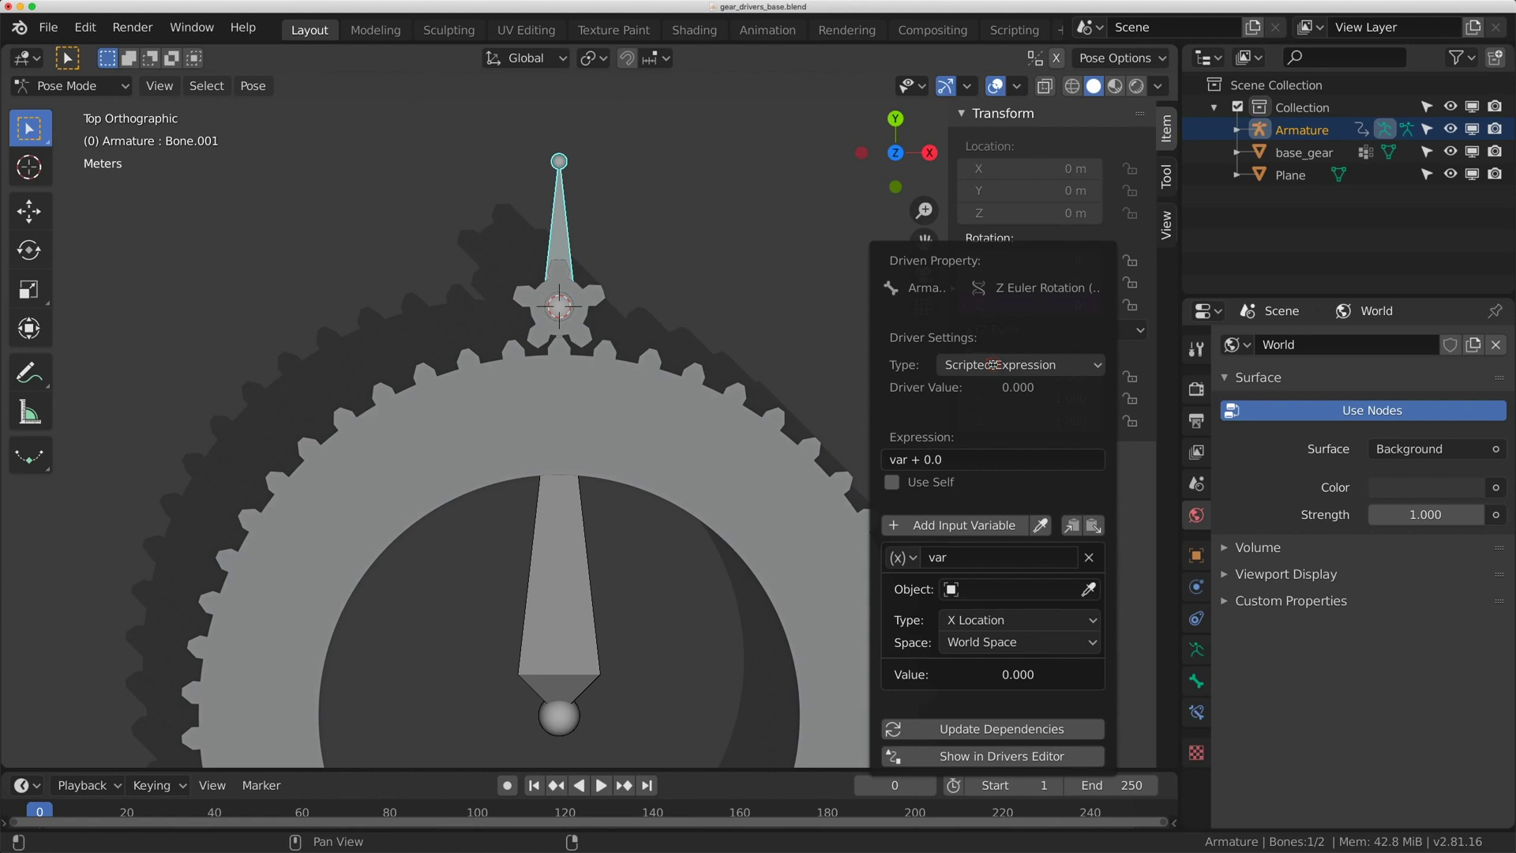
{"action": "left_click", "coordinate": [948, 462]}
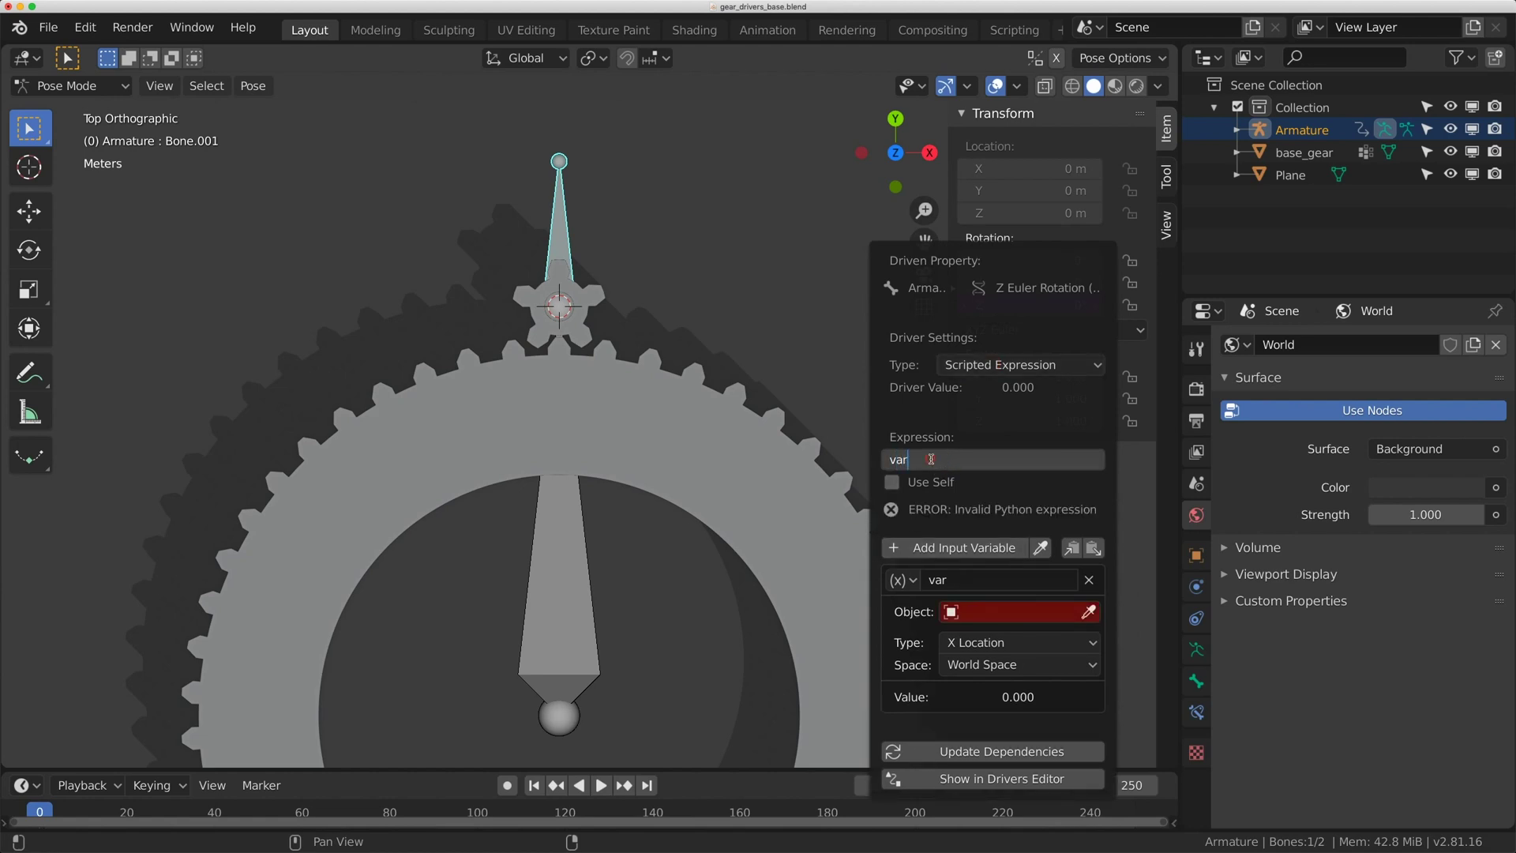
{"action": "key", "text": "Return"}
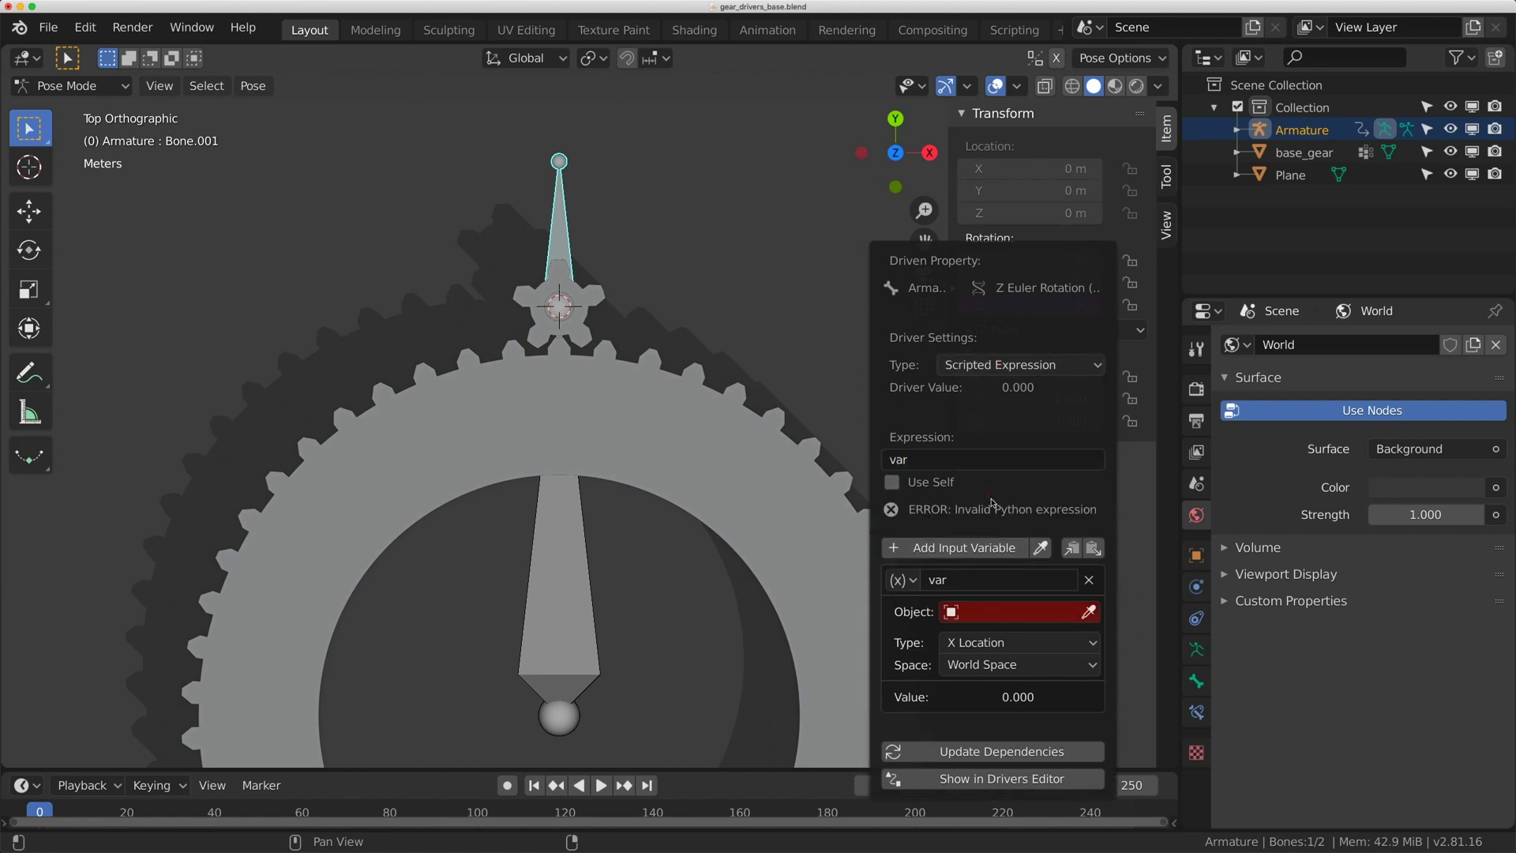
Step: Make the driver variable a Single Property of Armature, with the path pose.bones["Bone"].rotation_euler.z
{"action": "left_click", "coordinate": [902, 580]}
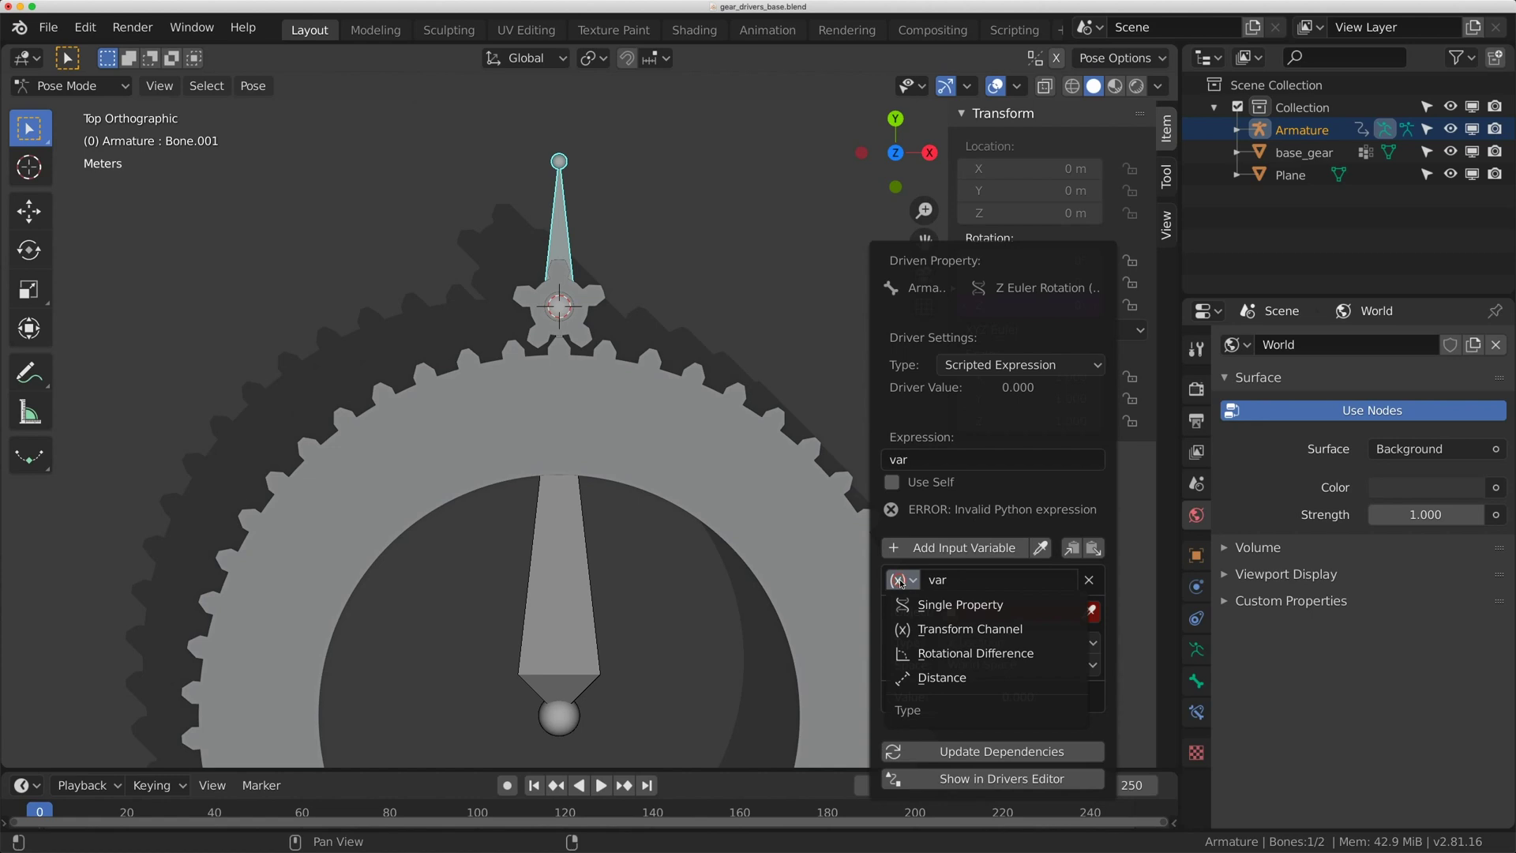
{"action": "left_click", "coordinate": [944, 606]}
{"action": "left_click", "coordinate": [1050, 614]}
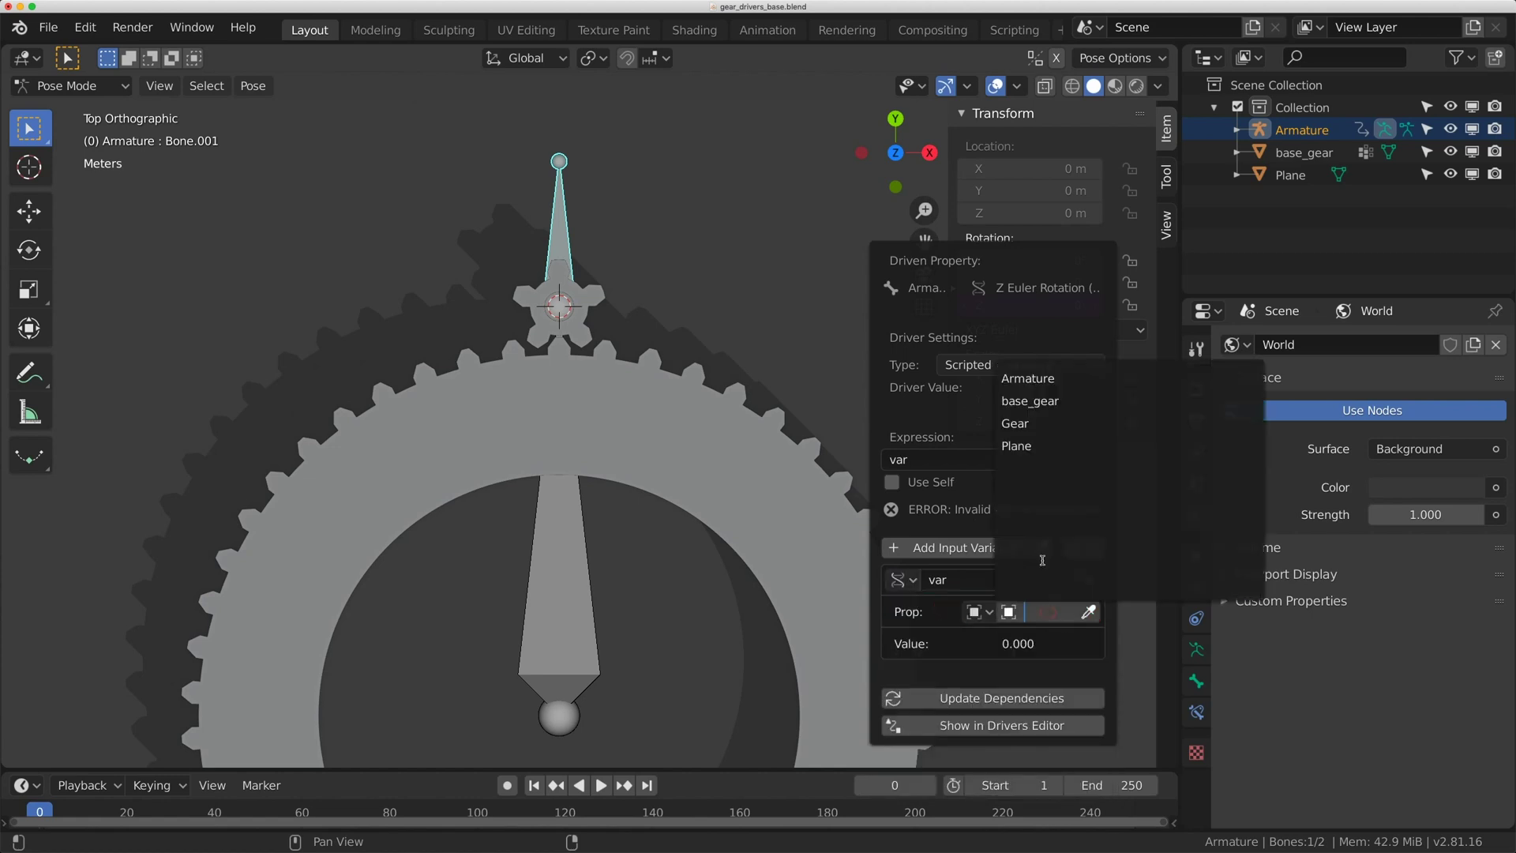
{"action": "left_click", "coordinate": [1036, 376]}
{"action": "left_click", "coordinate": [982, 644]}
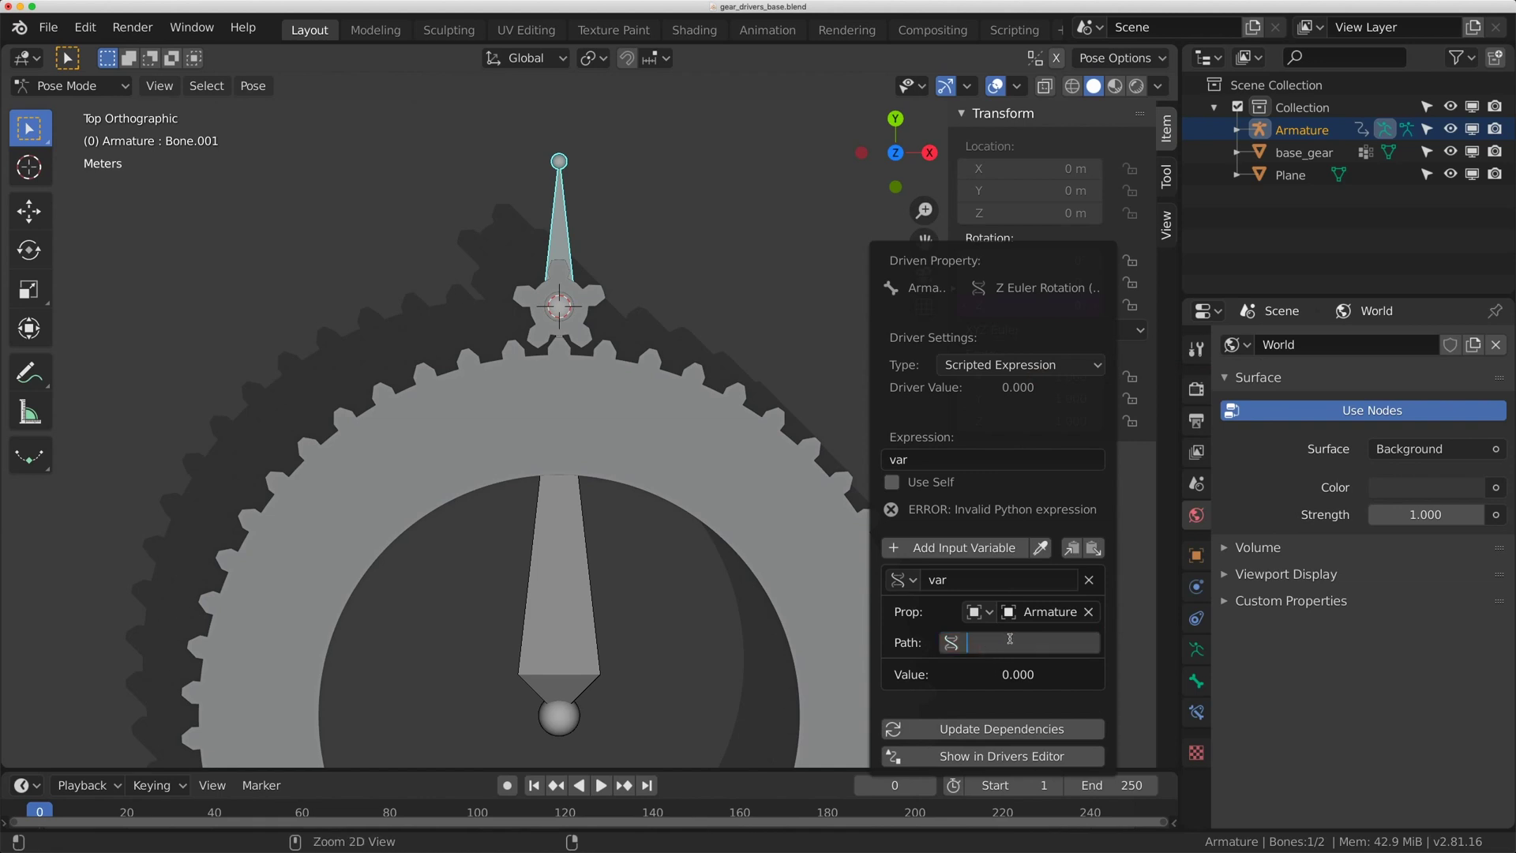
{"action": "key", "text": "Home"}
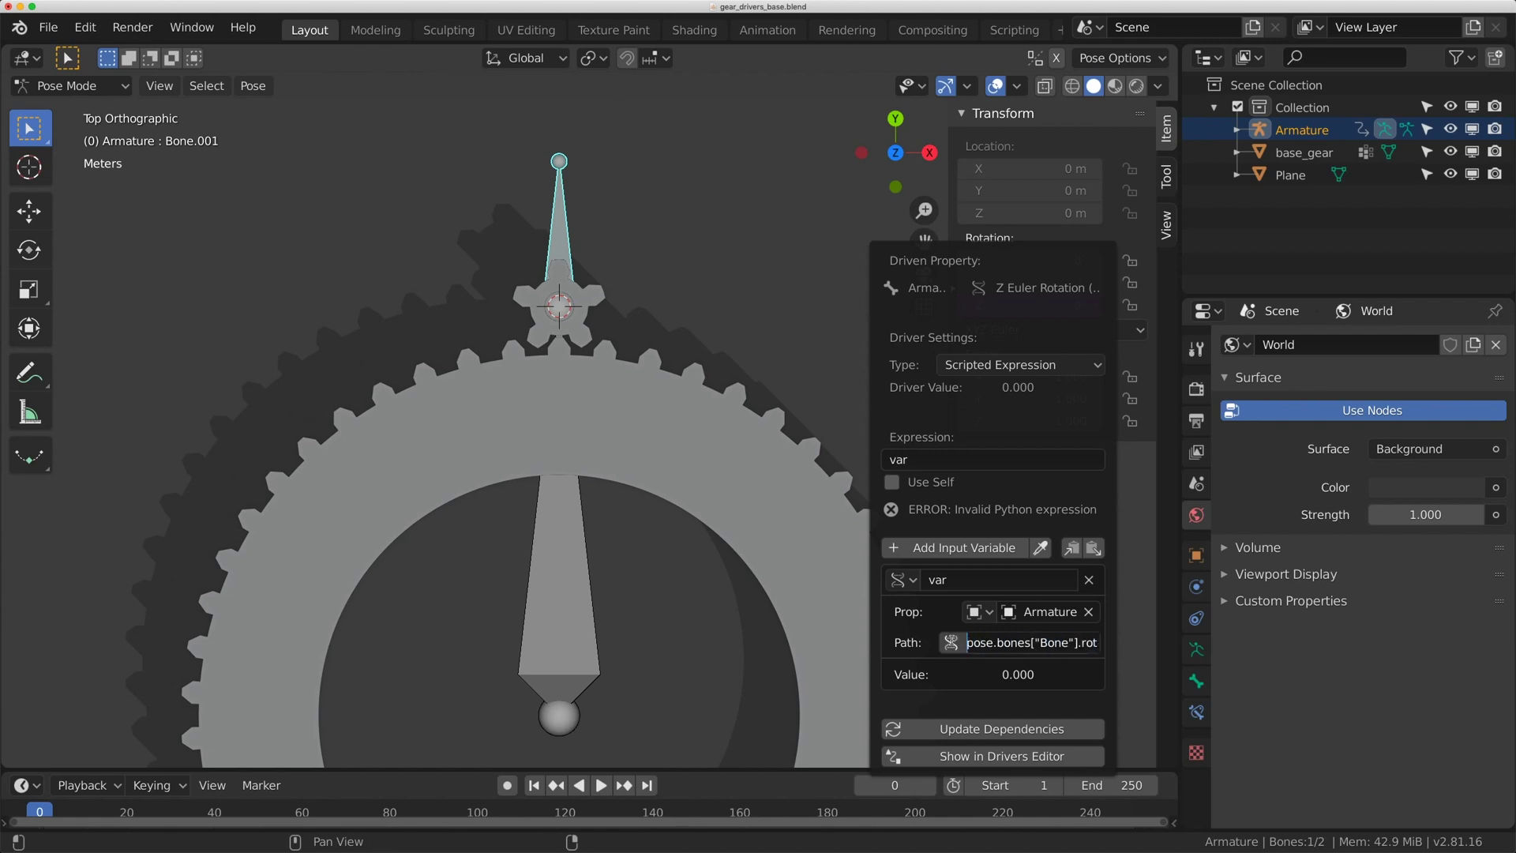
{"action": "left_click", "coordinate": [1093, 644]}
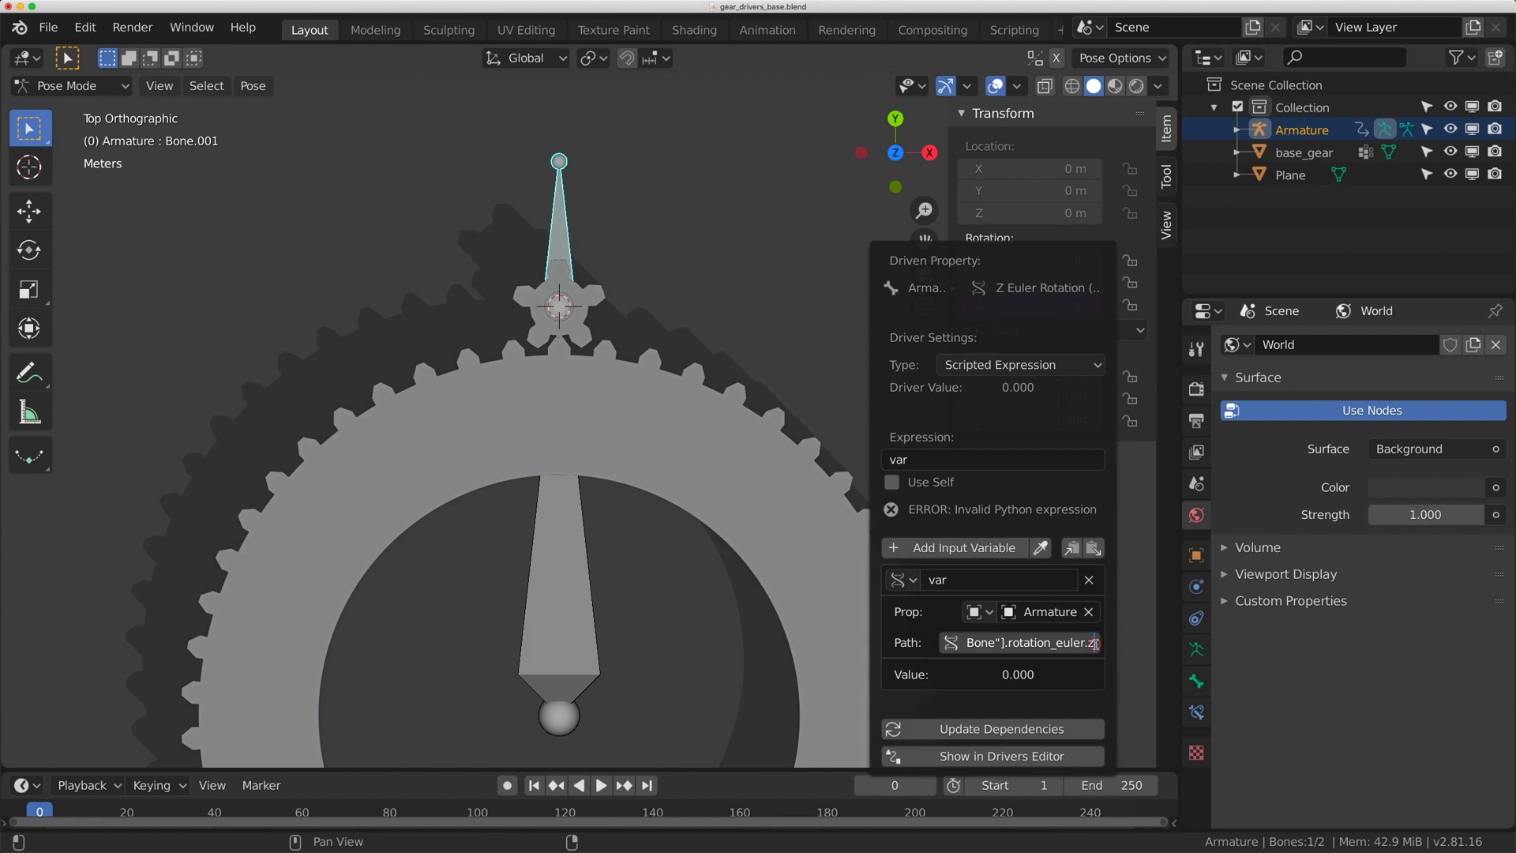
{"action": "left_click", "coordinate": [1071, 695]}
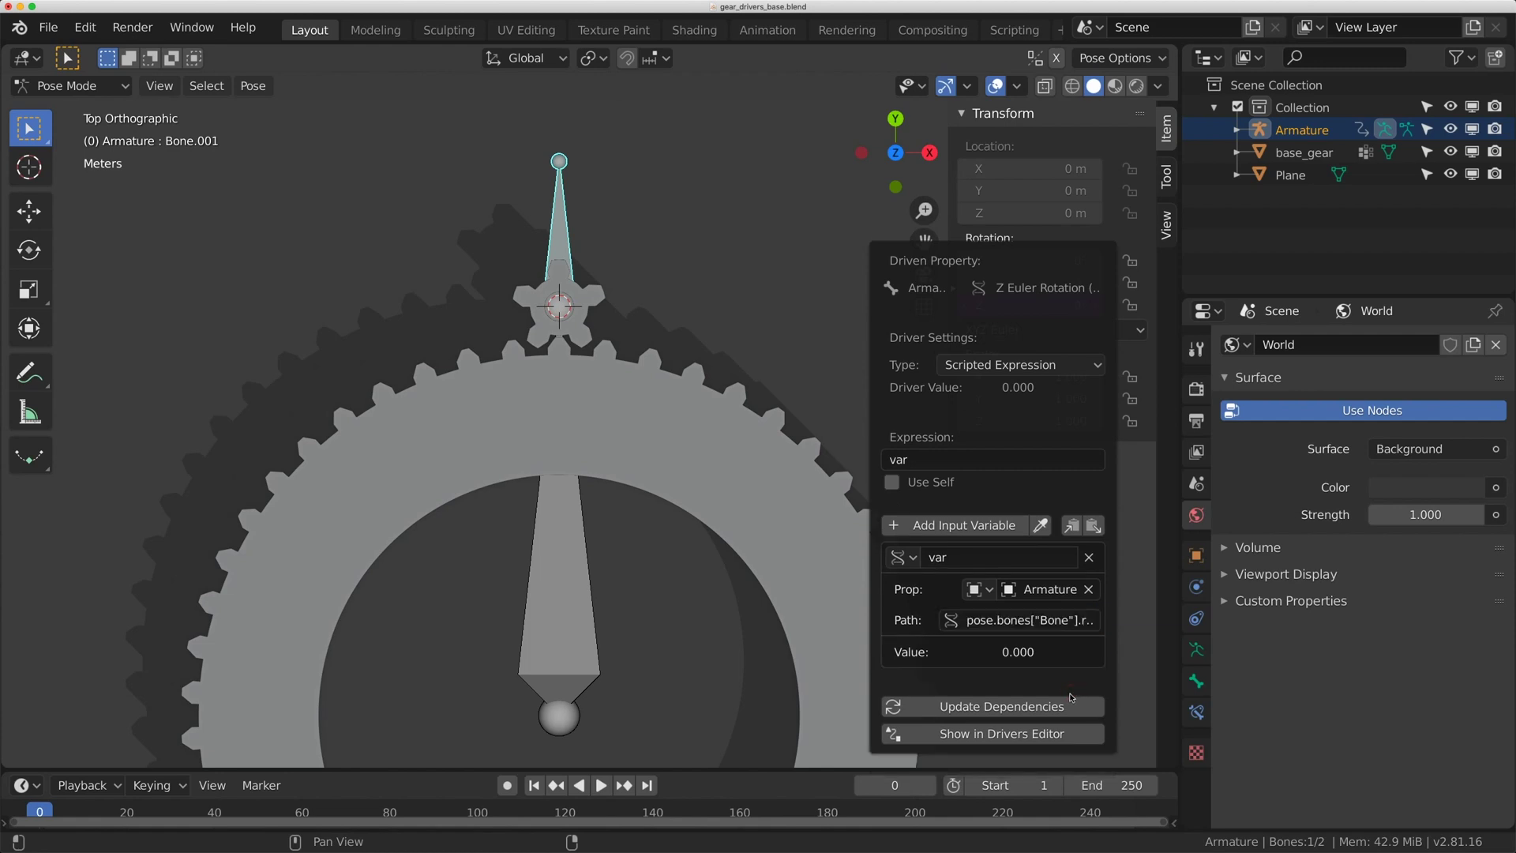
Step: Try rotating the central bone to test how the driven outer bone and small gear follow it
{"action": "left_click", "coordinate": [590, 587]}
{"action": "key", "text": "Home"}
{"action": "middle_click_drag", "start_coordinate": [560, 385], "coordinate": [562, 375], "text": "shift"}
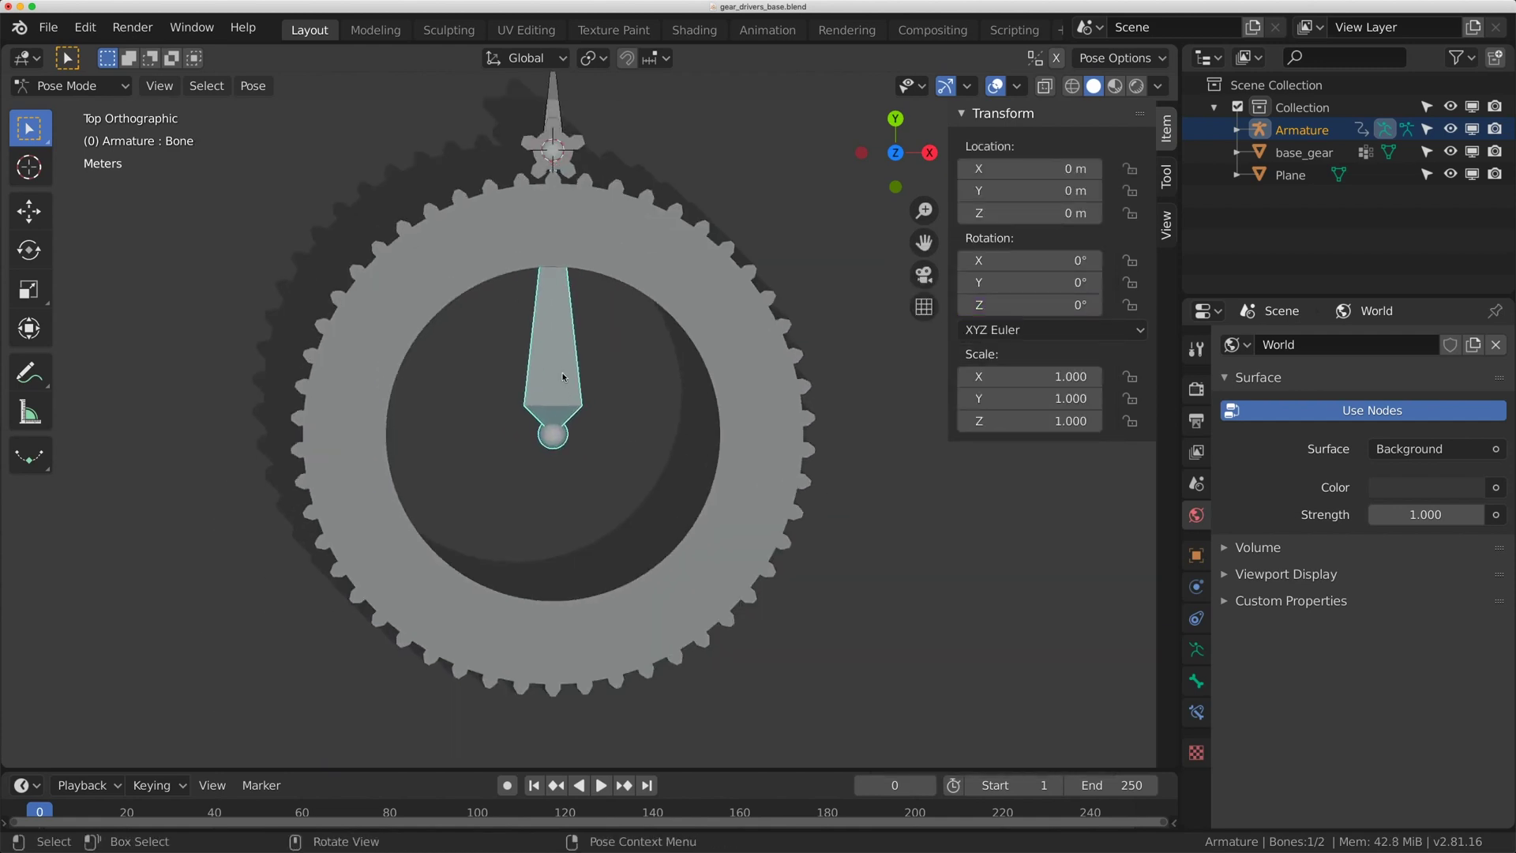
{"action": "scroll", "coordinate": [600, 347], "scroll_direction": "up", "scroll_amount": 1}
{"action": "scroll", "coordinate": [636, 336], "scroll_direction": "down", "scroll_amount": 2}
{"action": "key", "text": "r"}
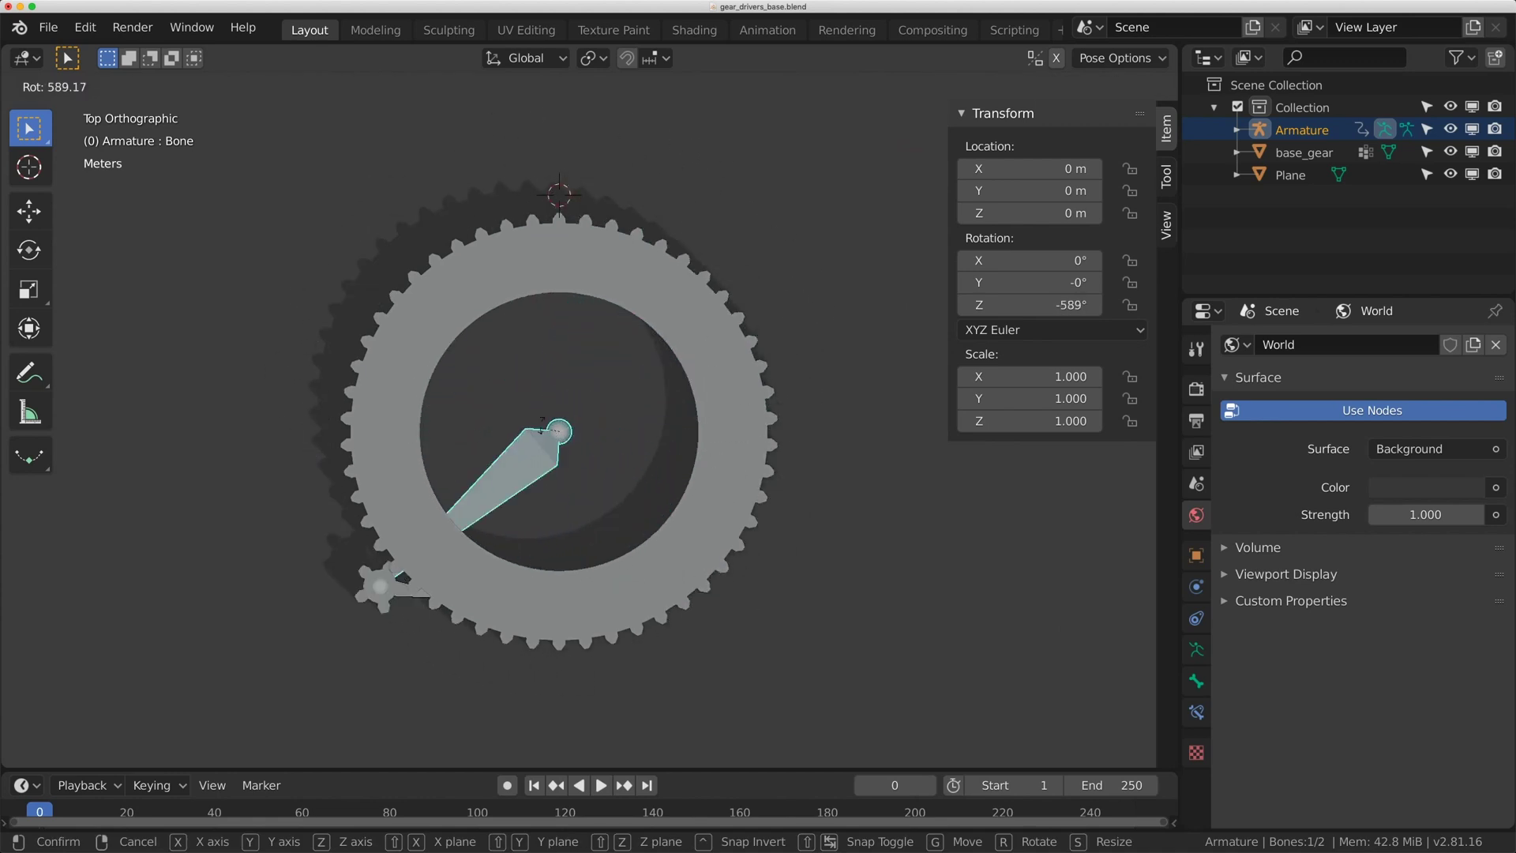
{"action": "right_click", "coordinate": [614, 364]}
Step: Edit the driver on the outer bone's Z rotation and set its expression to var*10
{"action": "left_click", "coordinate": [558, 153]}
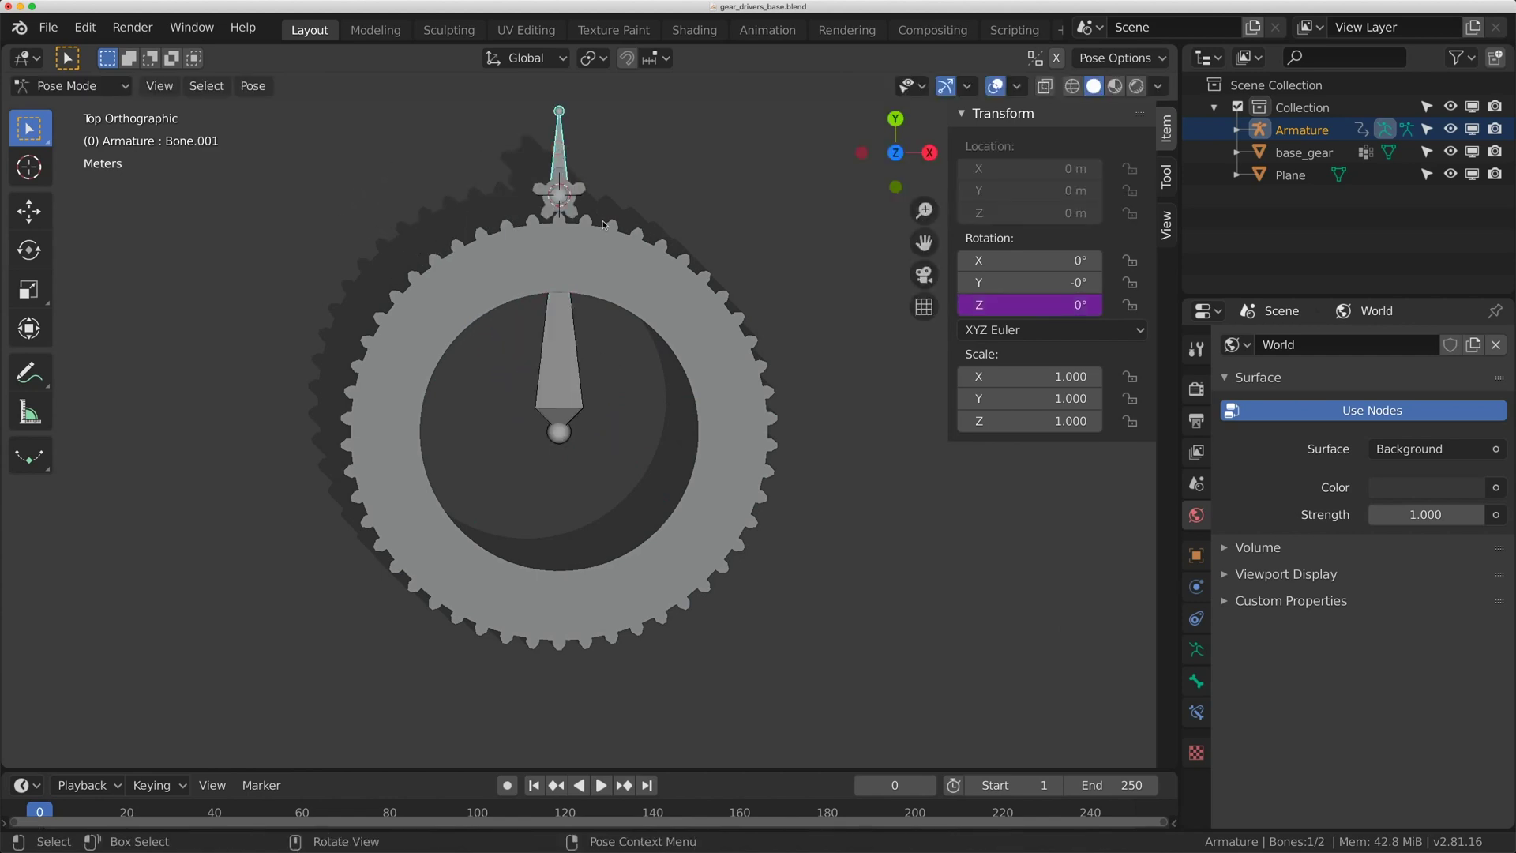
{"action": "scroll", "coordinate": [738, 300], "scroll_direction": "up", "scroll_amount": 2}
{"action": "right_click", "coordinate": [1020, 311]}
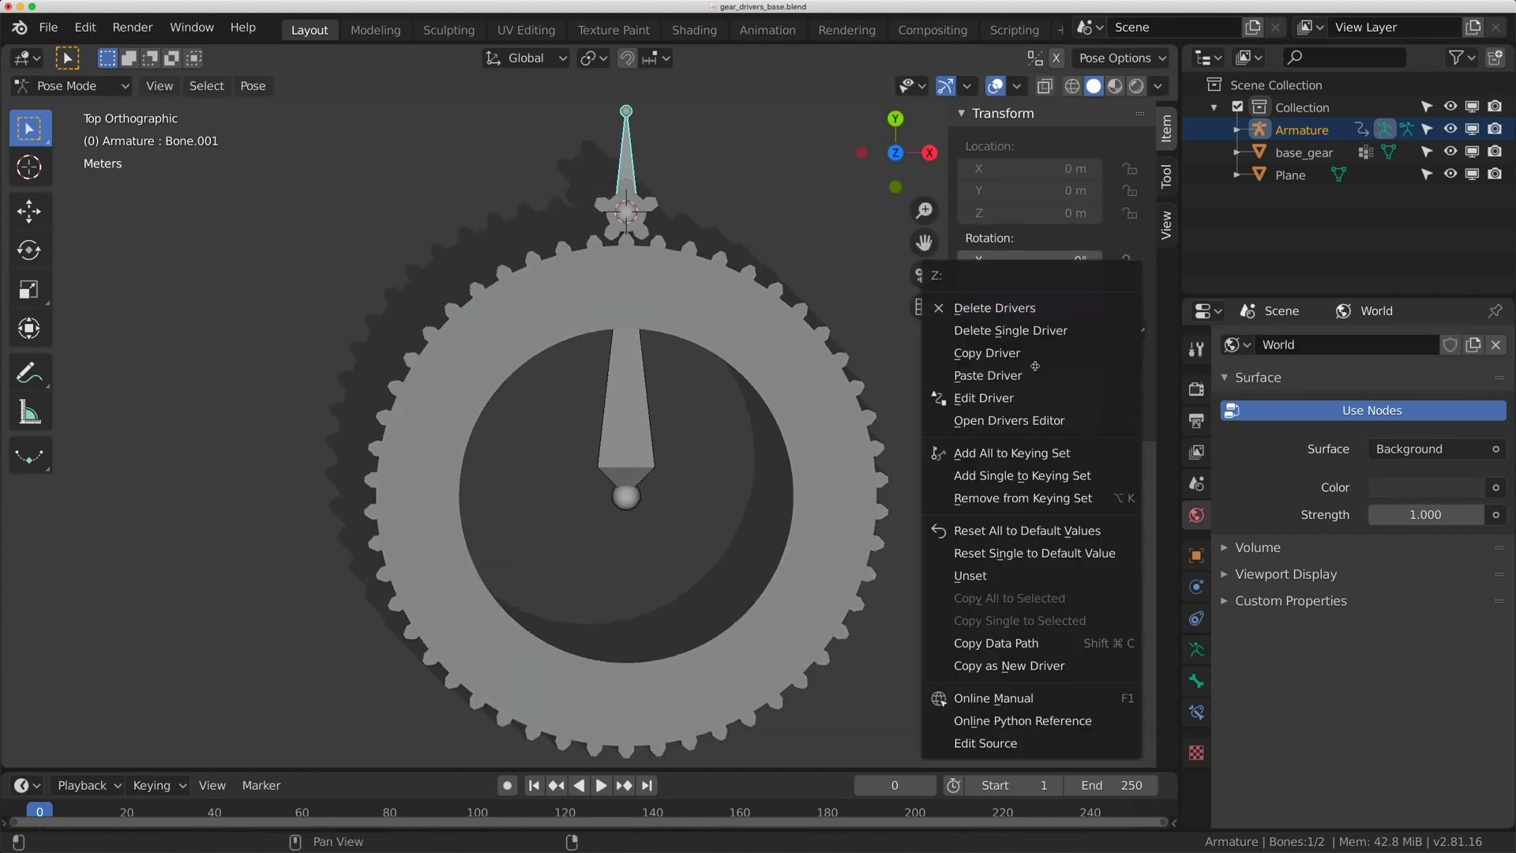
{"action": "left_click", "coordinate": [1023, 398]}
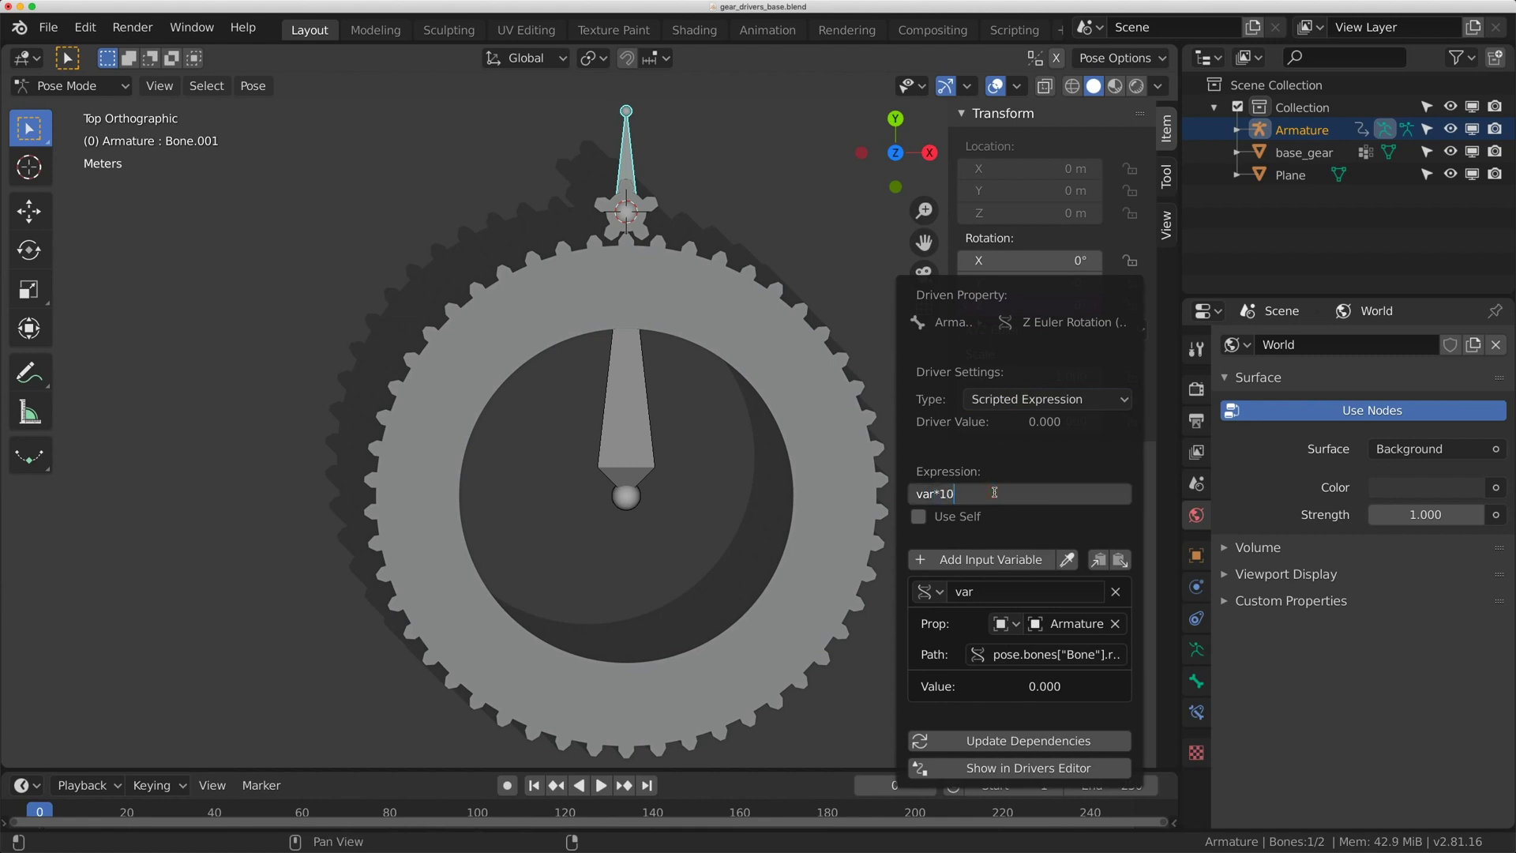
{"action": "key", "text": "Return"}
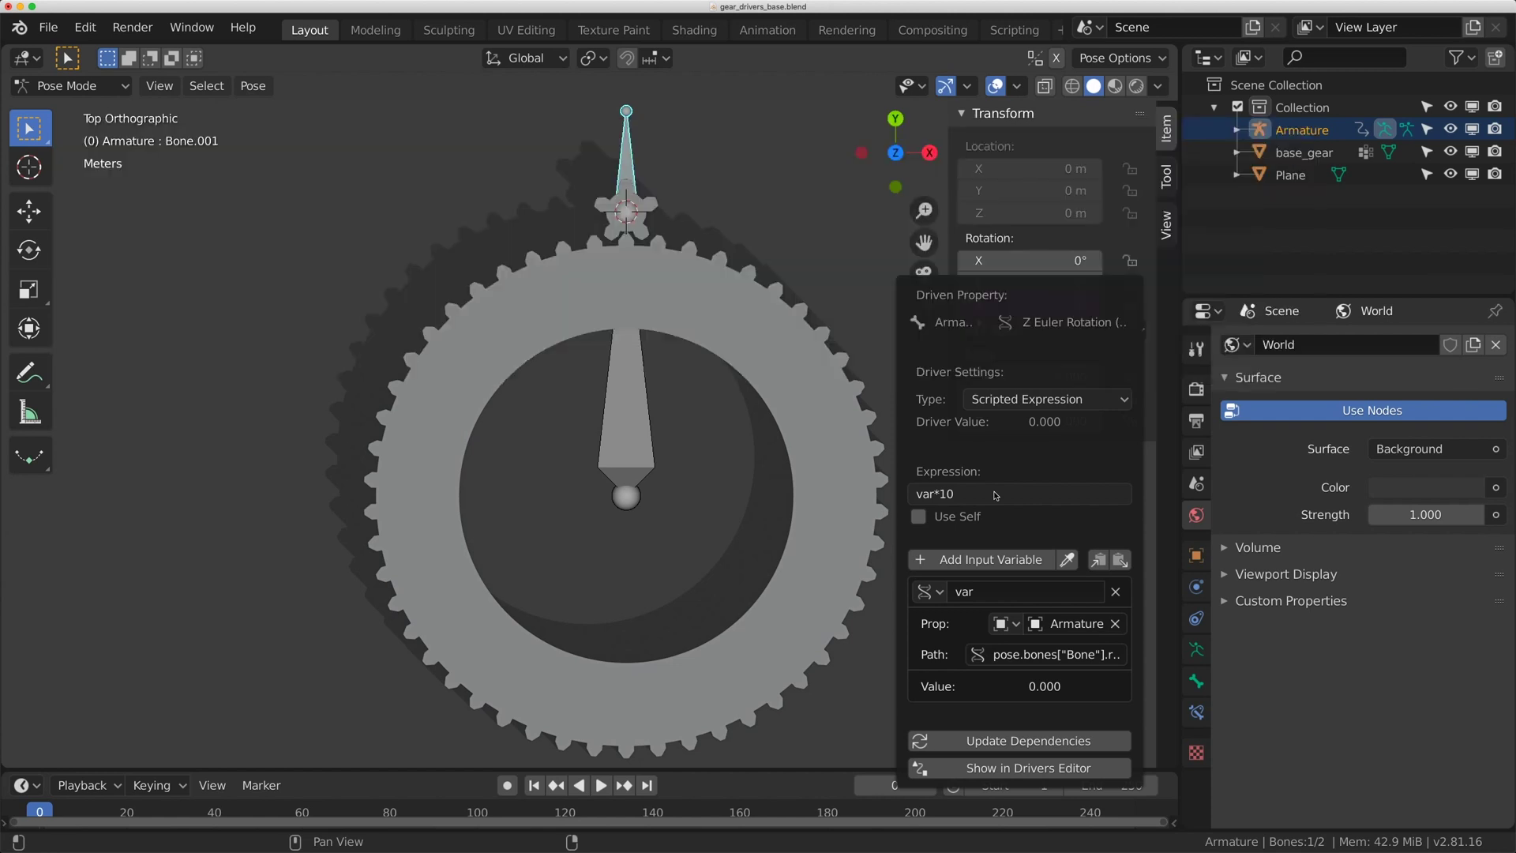
Step: Rotate the central bone about 49.8° clockwise around the large gear in top view
{"action": "left_click", "coordinate": [655, 410]}
{"action": "key", "text": "KP_Decimal"}
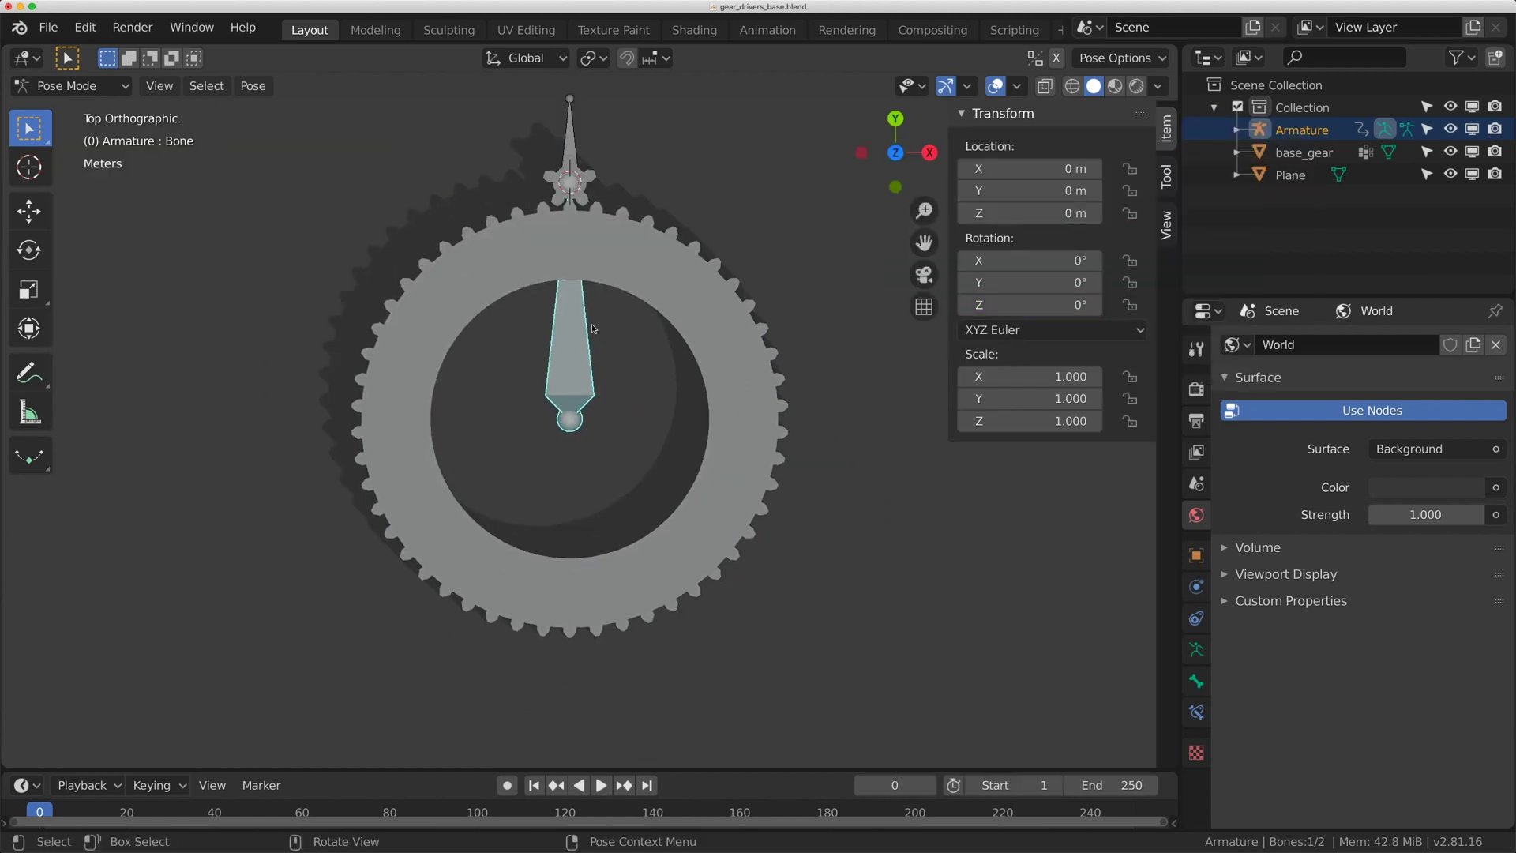
{"action": "key", "text": "r"}
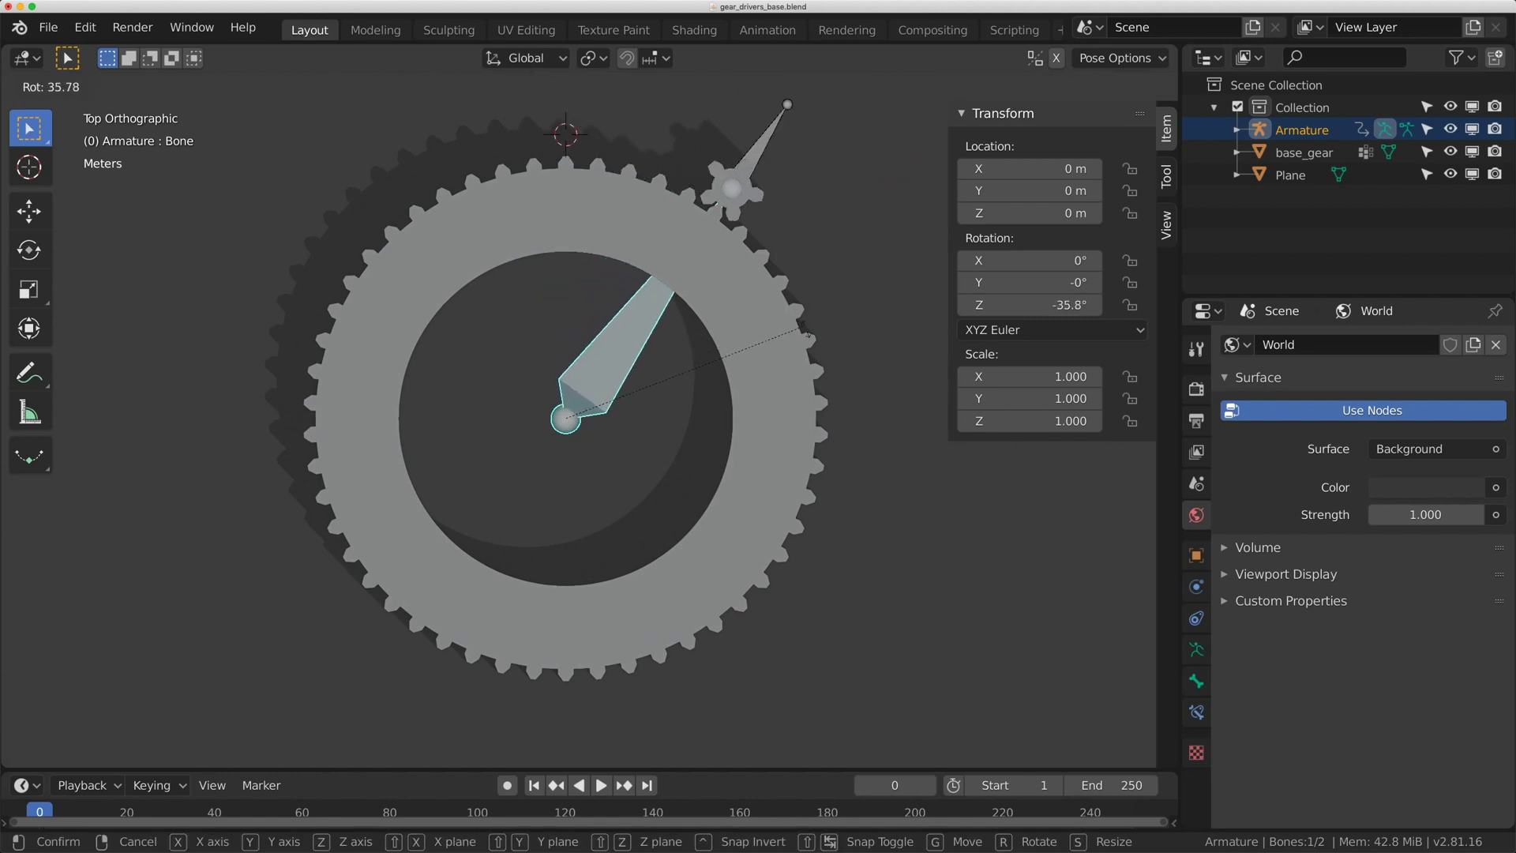
{"action": "left_click", "coordinate": [757, 395]}
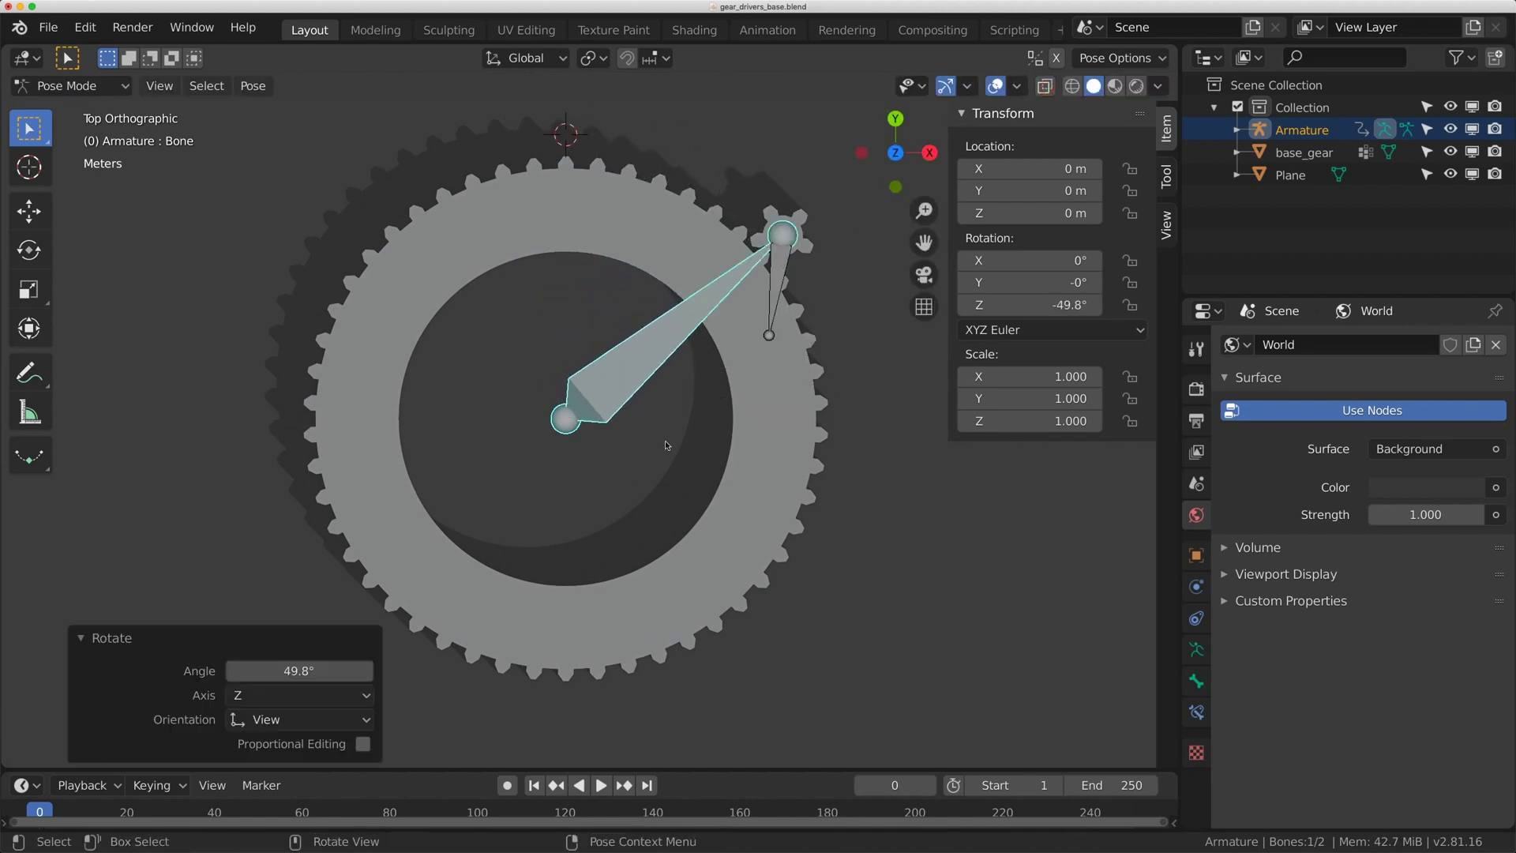
Step: Hide the viewport overlays and scrub the central bone's Z rotation through negative angles to run the small gear around the large gear
{"action": "left_click", "coordinate": [994, 87]}
{"action": "middle_click_drag", "start_coordinate": [750, 387], "coordinate": [649, 327]}
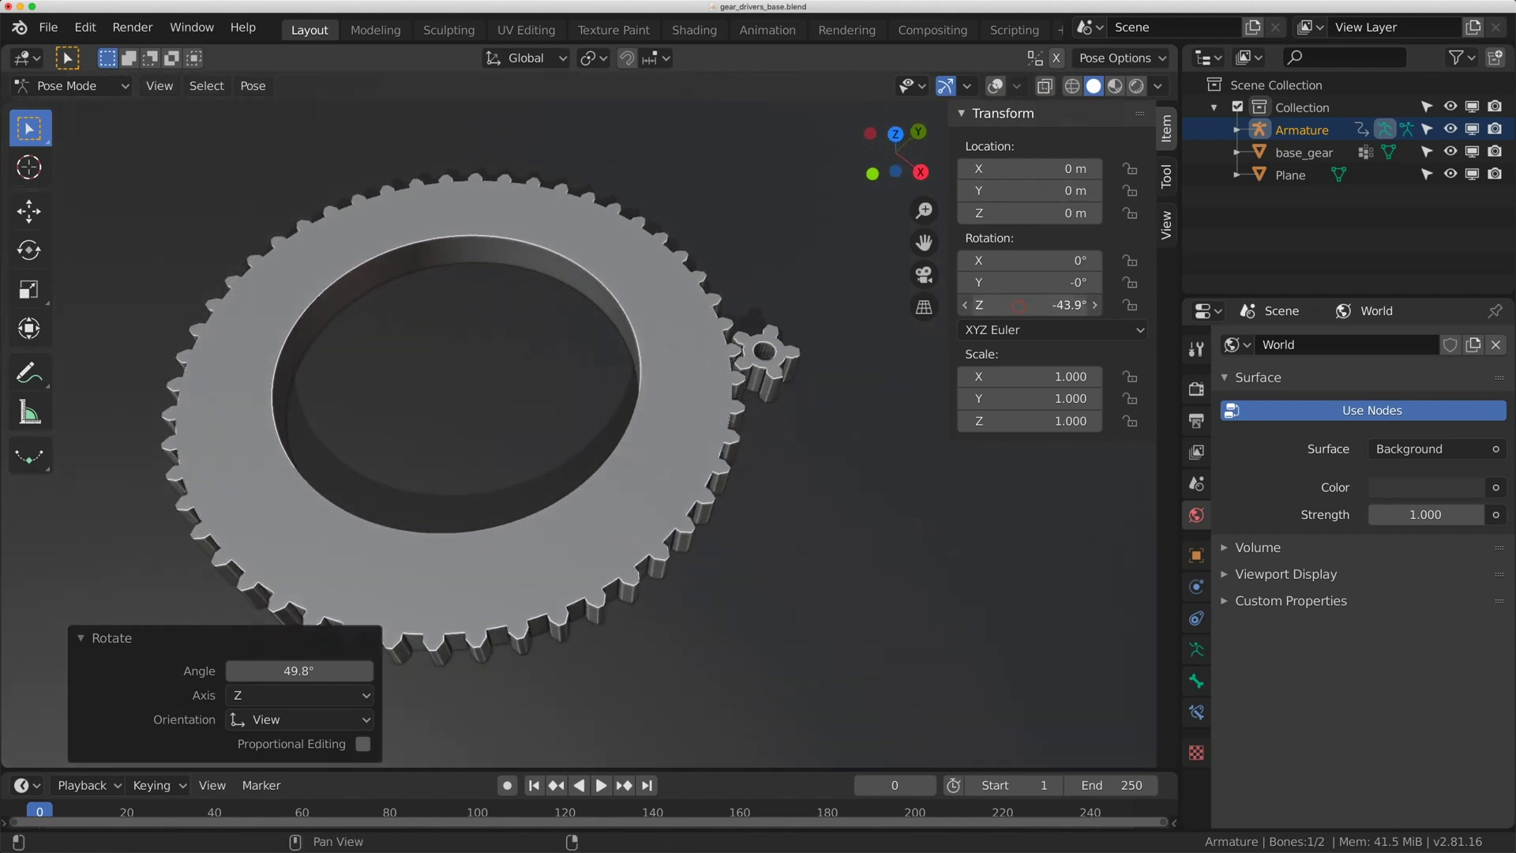
{"action": "left_click_drag", "start_coordinate": [1030, 304], "coordinate": [912, 305]}
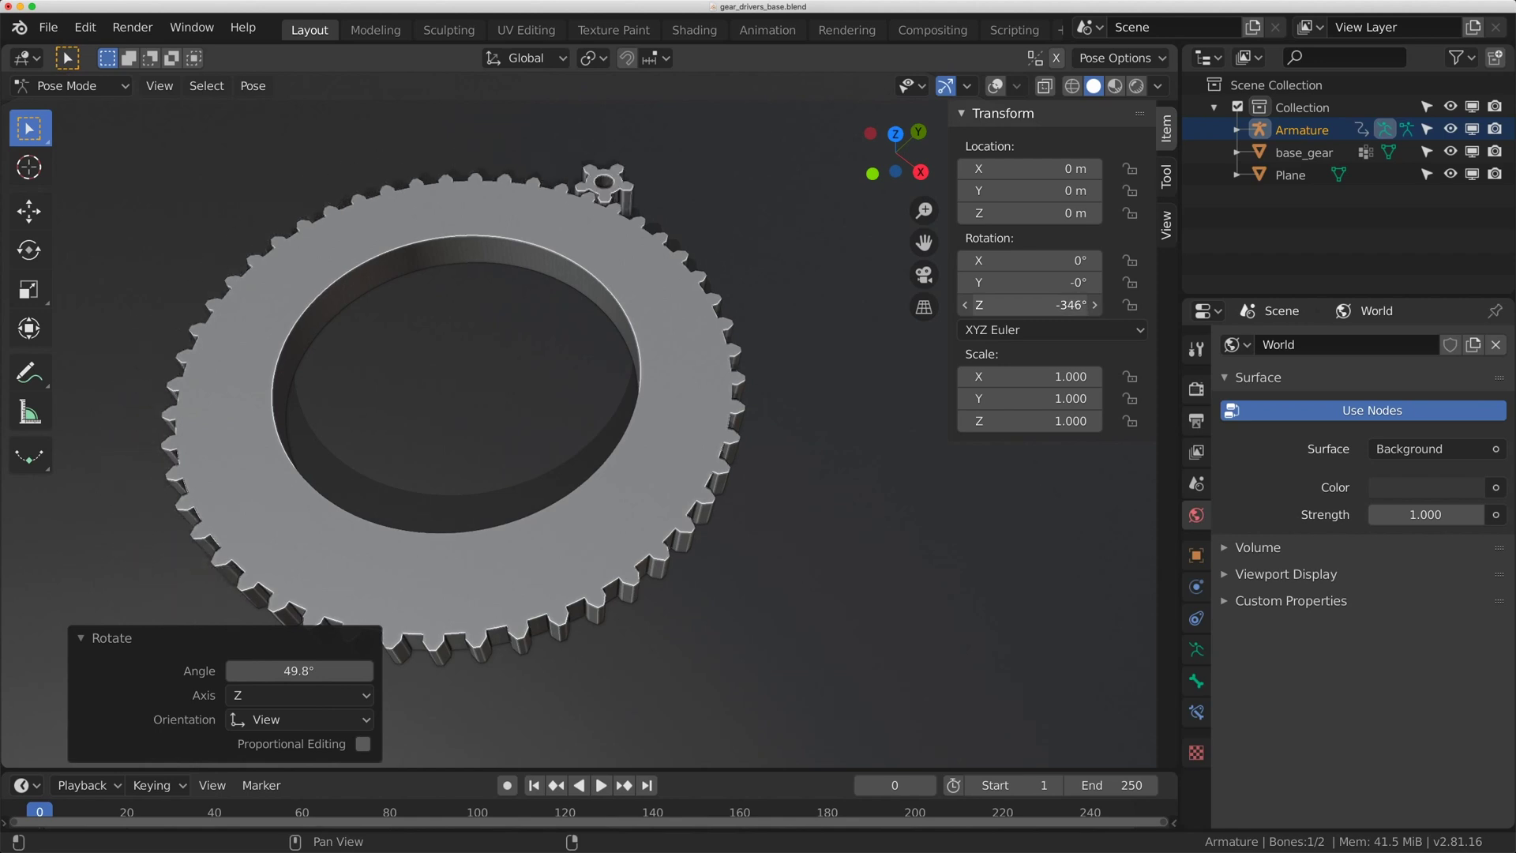
{"action": "left_click_drag", "start_coordinate": [912, 305], "coordinate": [794, 305]}
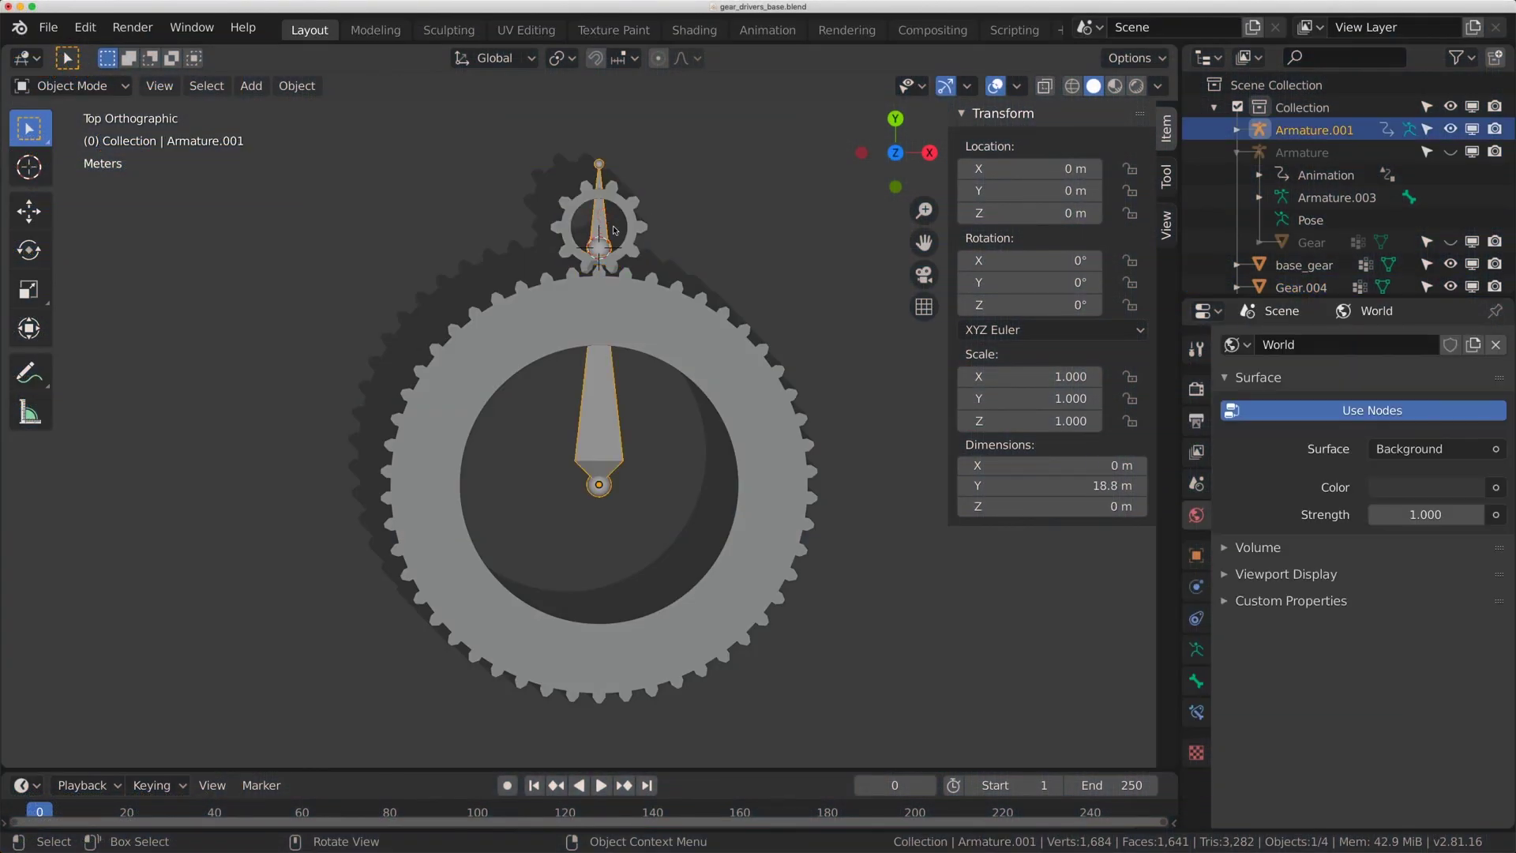
Step: In top view, move the outer bone of Armature.001 about 1 m along Y towards the centre of the ten-tooth gear
{"action": "scroll", "coordinate": [606, 265], "scroll_direction": "up", "scroll_amount": 2}
{"action": "middle_click_drag", "start_coordinate": [614, 229], "coordinate": [606, 431], "text": "shift"}
{"action": "key", "text": "Tab"}
{"action": "scroll", "coordinate": [606, 395], "scroll_direction": "up", "scroll_amount": 2}
{"action": "left_click", "coordinate": [606, 395]}
{"action": "scroll", "coordinate": [599, 341], "scroll_direction": "up", "scroll_amount": 2}
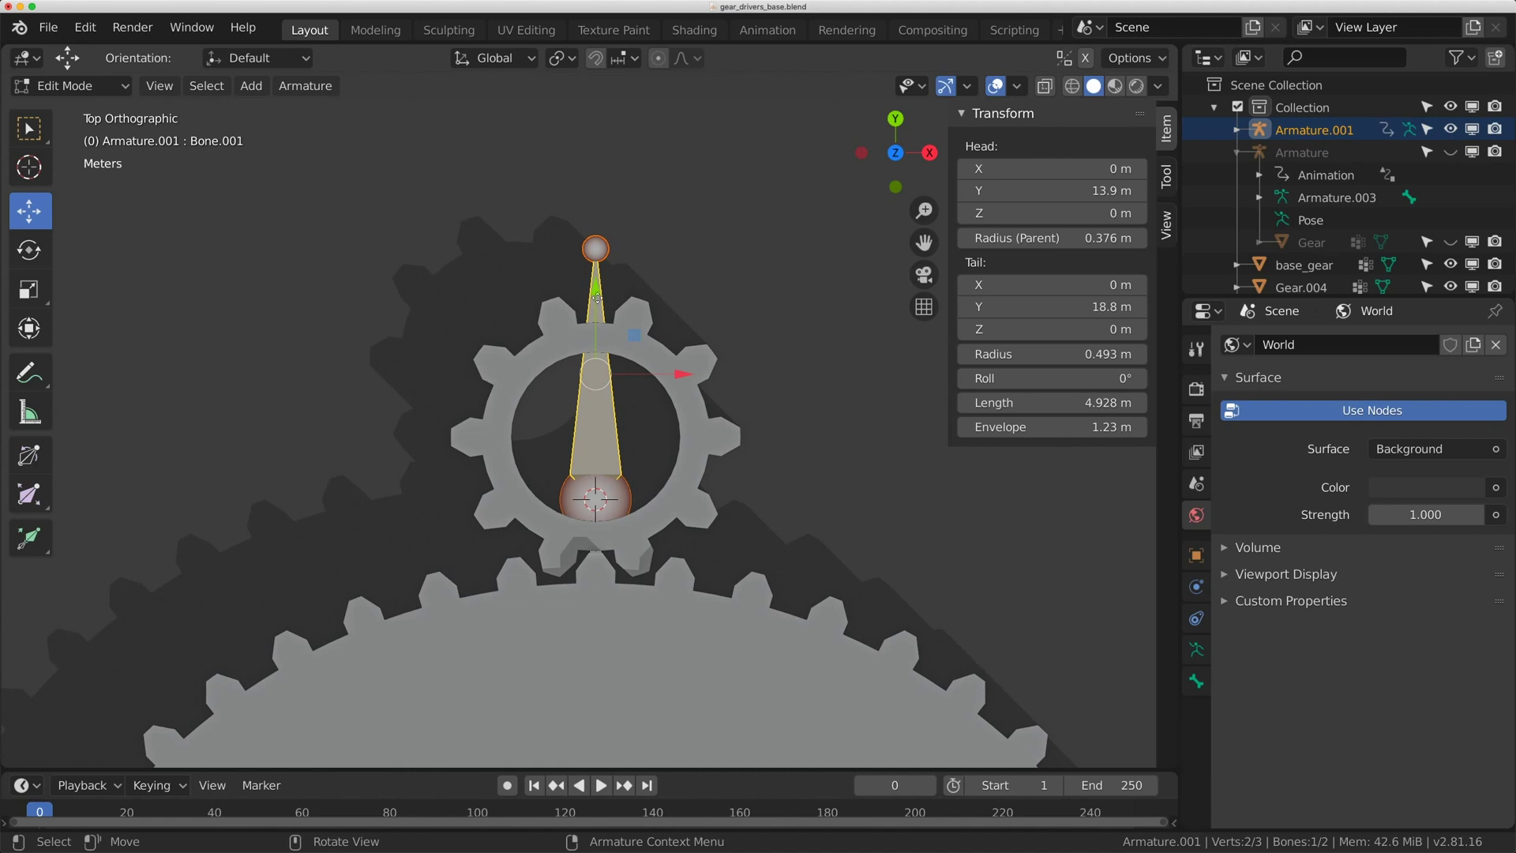
{"action": "left_click_drag", "start_coordinate": [597, 298], "coordinate": [597, 249]}
{"action": "key", "text": "Tab"}
Step: Snap the 3D cursor to the origin of the ten-tooth gear, Gear.004
{"action": "left_click", "coordinate": [653, 360]}
{"action": "middle_click_drag", "start_coordinate": [655, 430], "coordinate": [585, 522]}
{"action": "key", "text": "shift+s"}
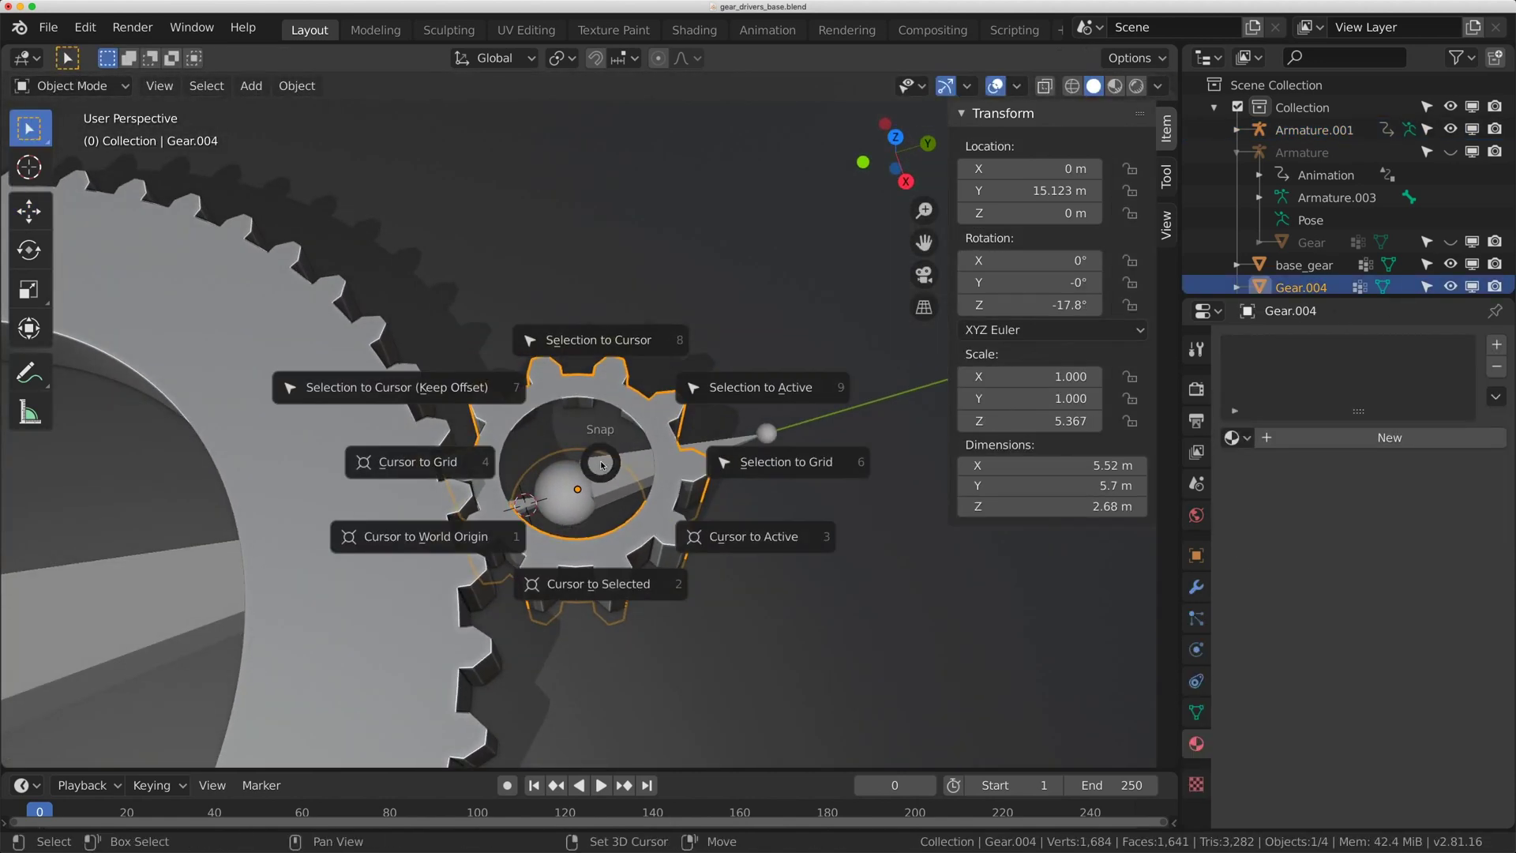
{"action": "left_click", "coordinate": [605, 589]}
Step: Snap the outer bone of Armature.001 to the 3D cursor in Edit Mode and return to Object Mode
{"action": "left_click", "coordinate": [626, 479]}
{"action": "key", "text": "Tab"}
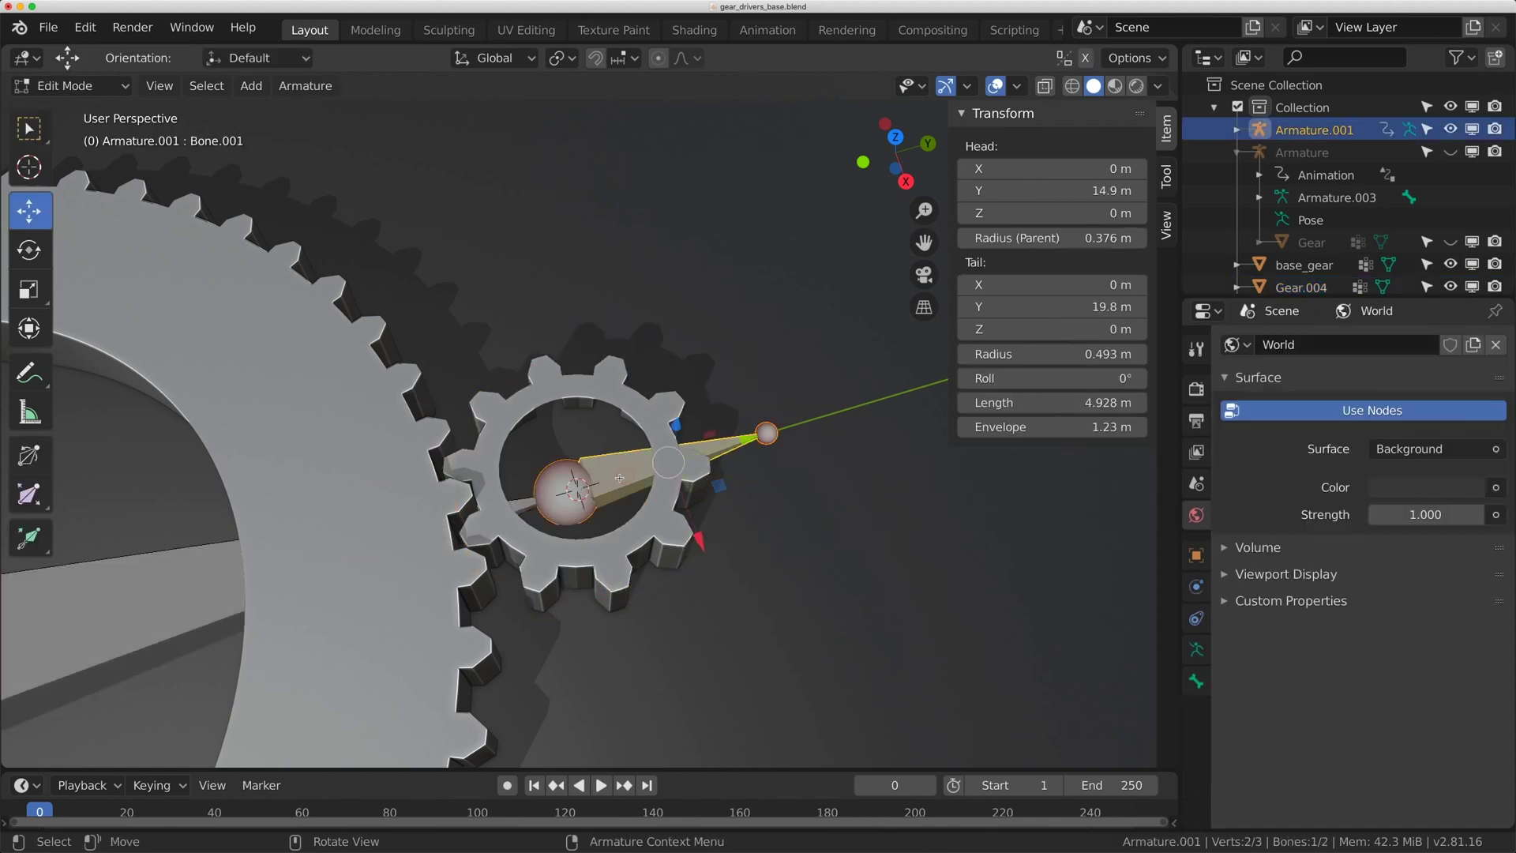
{"action": "key", "text": "shift+s"}
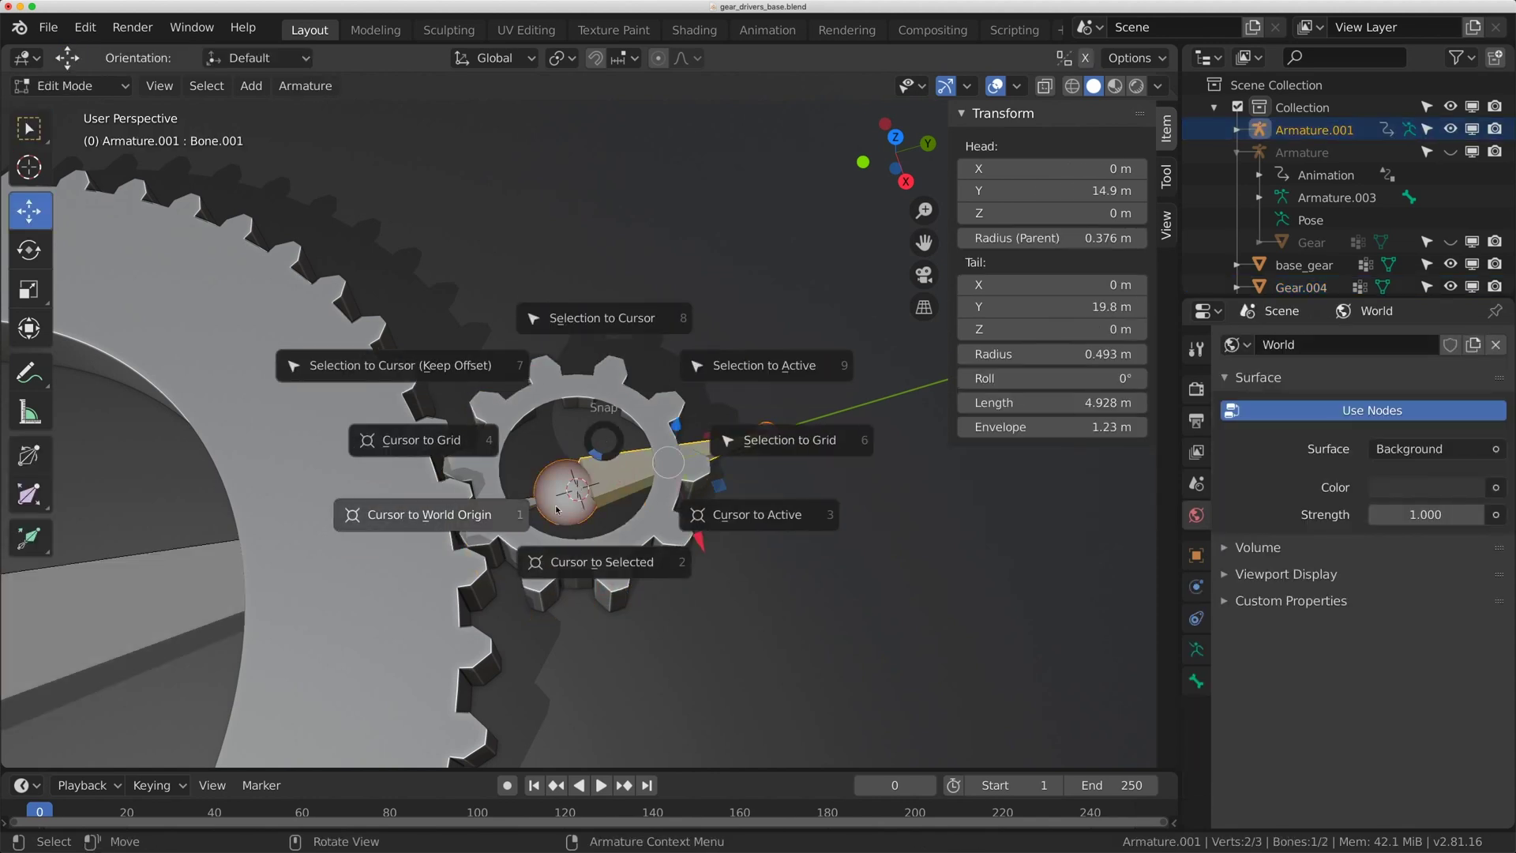
{"action": "left_click", "coordinate": [610, 319]}
{"action": "middle_click_drag", "start_coordinate": [604, 317], "coordinate": [631, 462]}
{"action": "key", "text": "Tab"}
Step: Select Gear.004 together with Armature.001 and parent the gear to the outer bone with the Bone type in Pose Mode
{"action": "left_click", "coordinate": [668, 495]}
{"action": "key", "text": "ctrl+Tab"}
{"action": "key", "text": "Escape"}
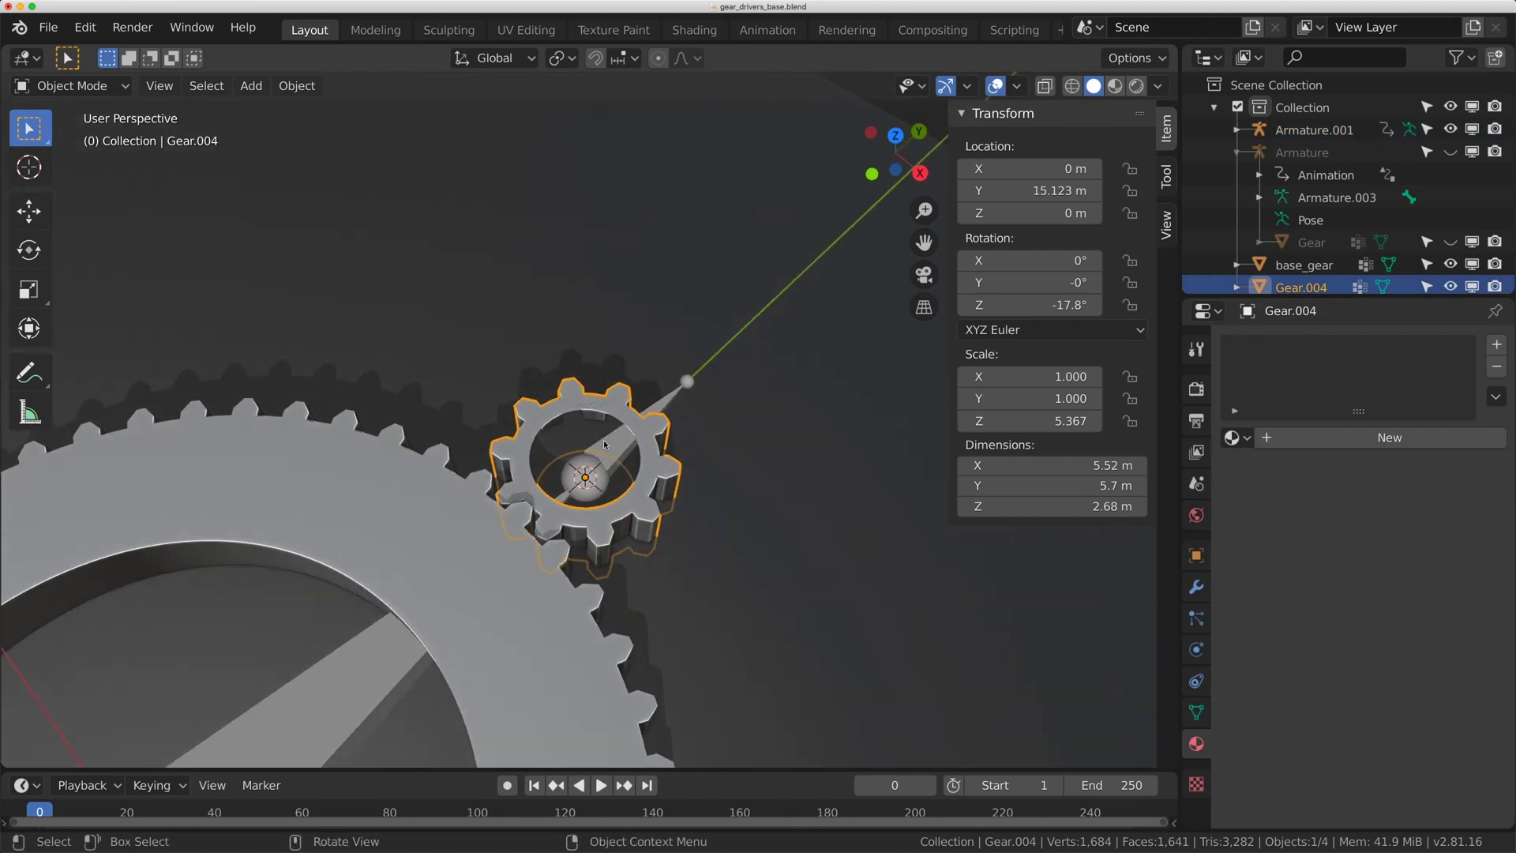
{"action": "left_click", "coordinate": [675, 398], "text": "shift"}
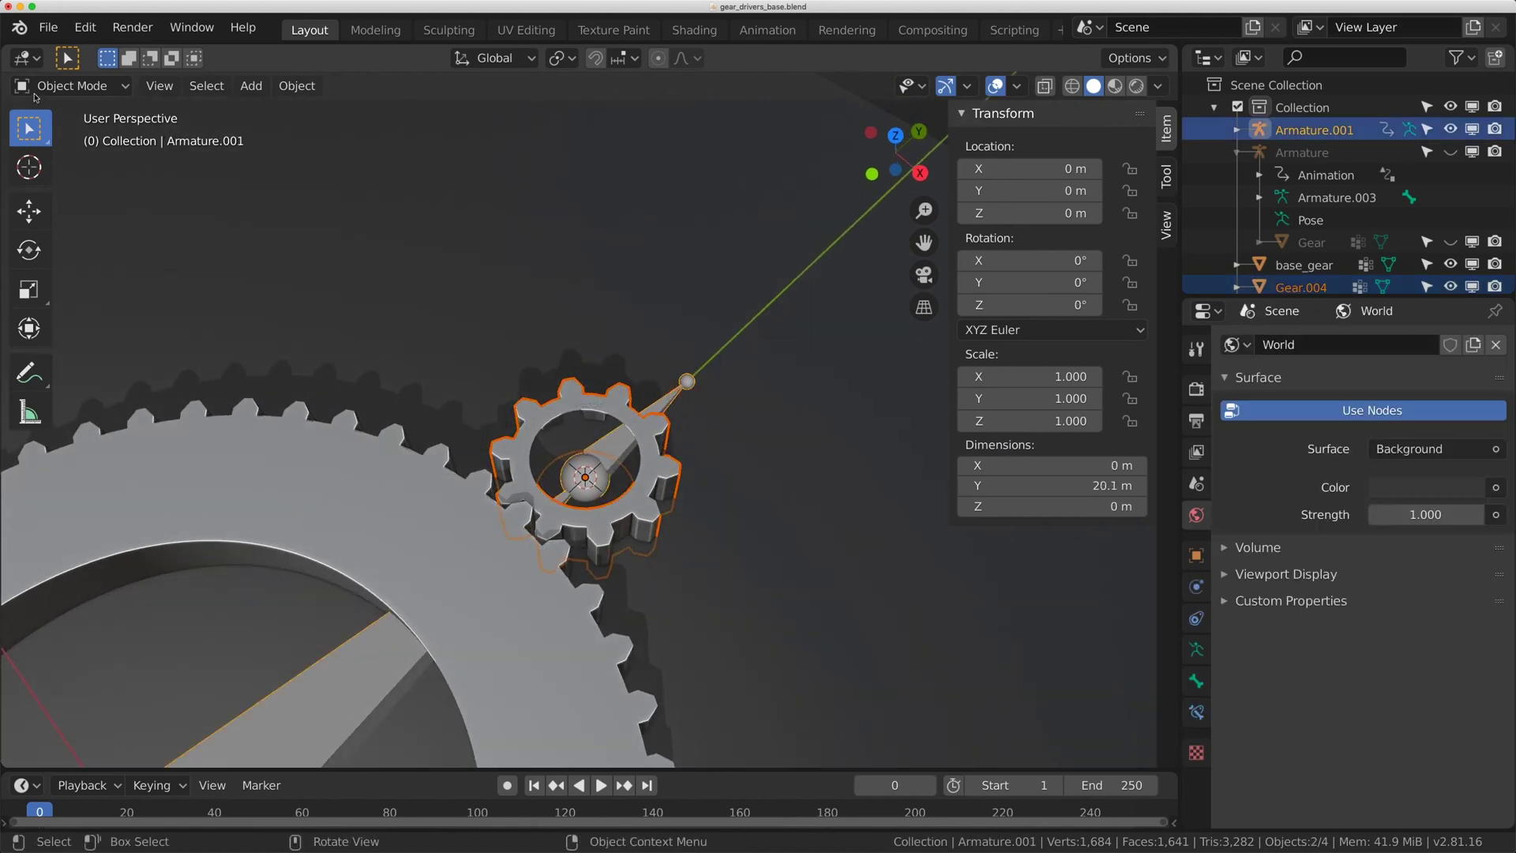
{"action": "left_click", "coordinate": [35, 93]}
{"action": "left_click", "coordinate": [48, 160]}
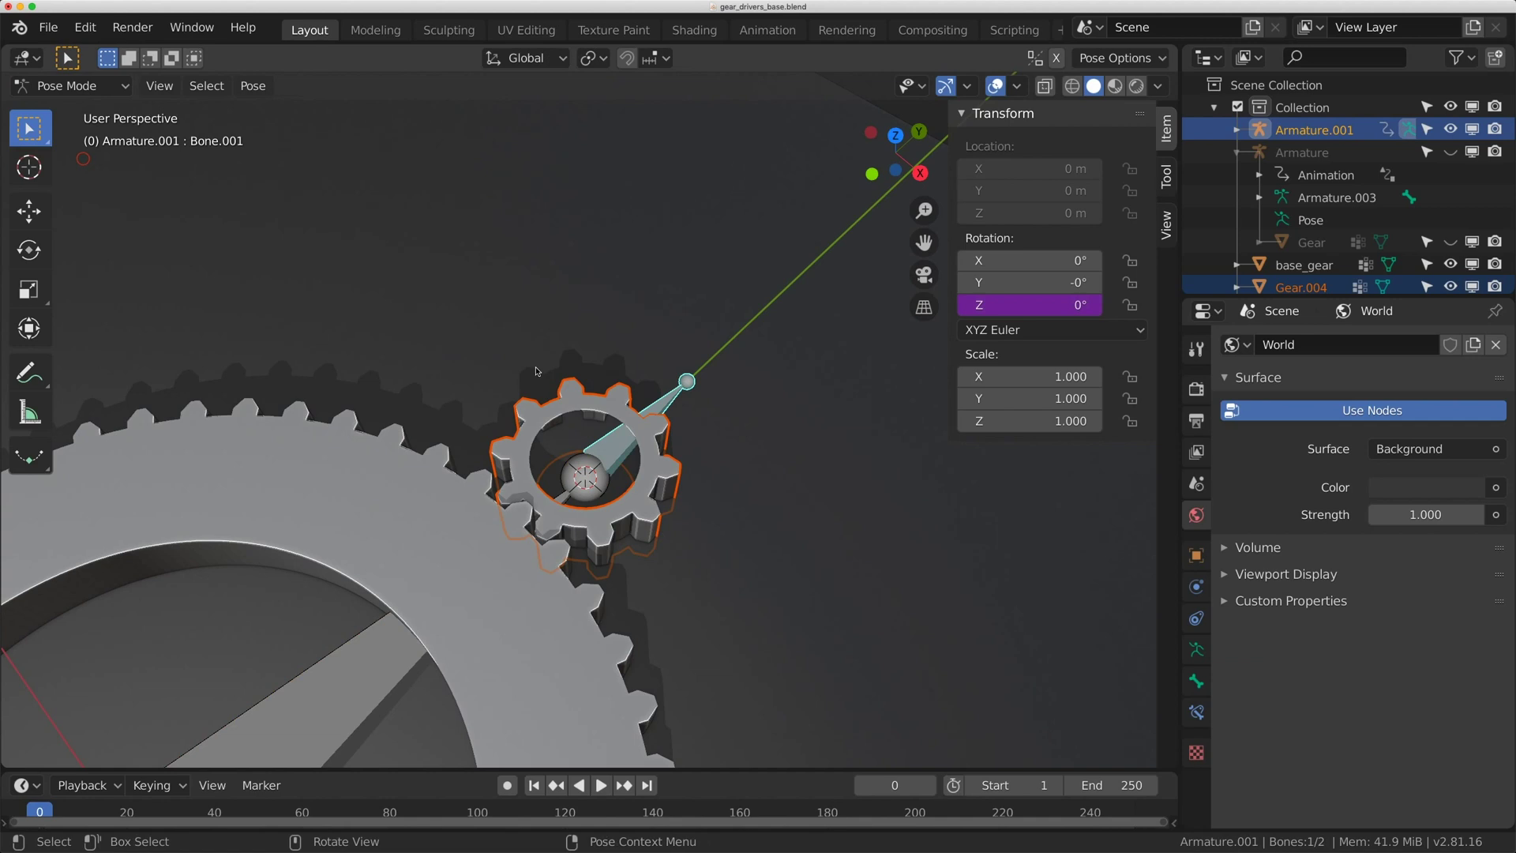
{"action": "key", "text": "super+p"}
{"action": "left_click", "coordinate": [671, 401]}
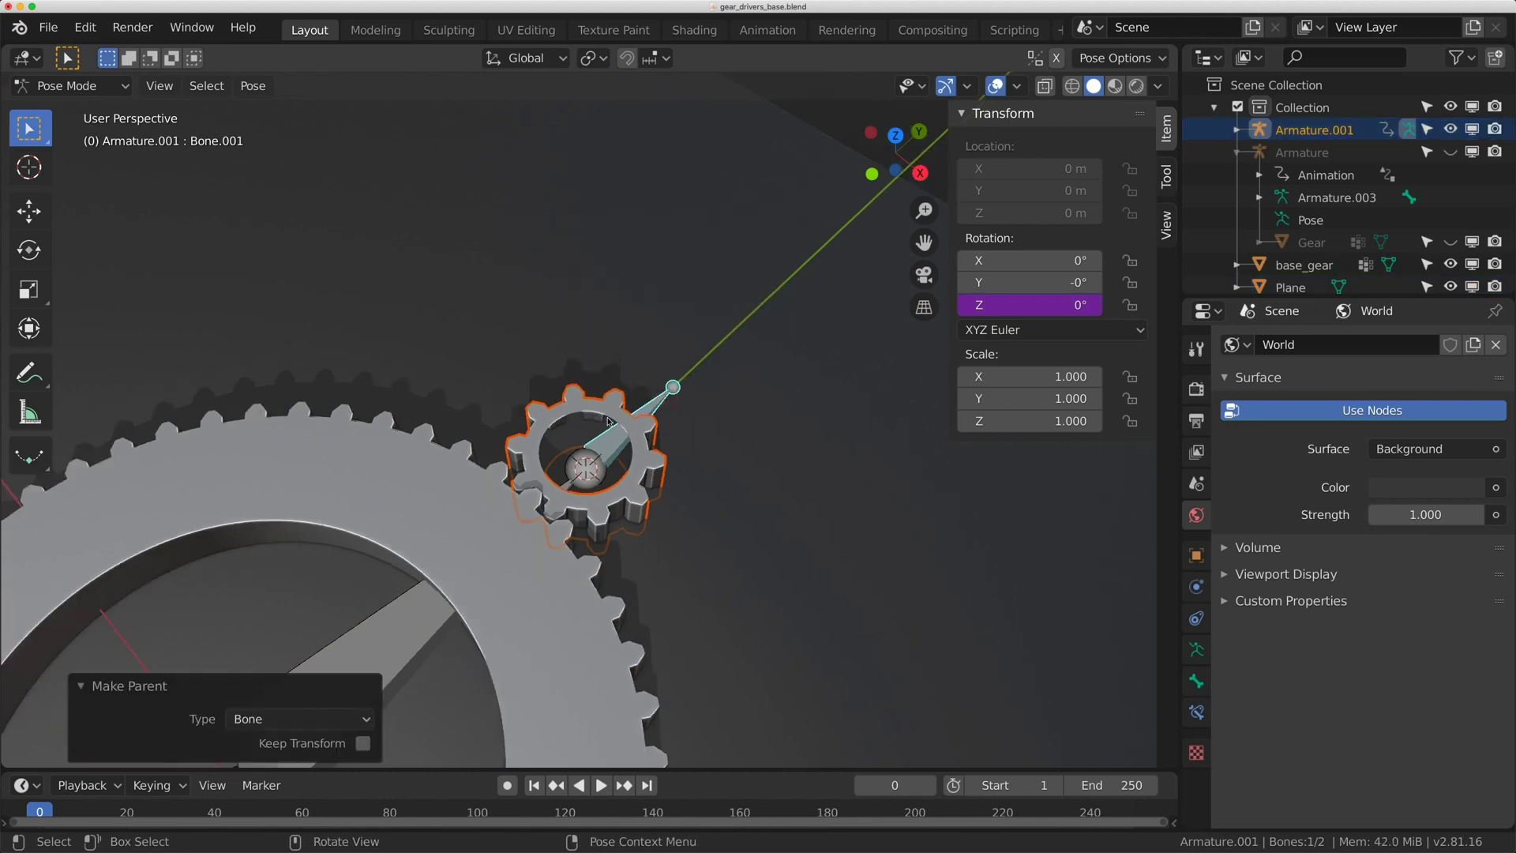
Step: View both gears from the top and open the driver on the outer bone's Z rotation for editing
{"action": "scroll", "coordinate": [637, 487], "scroll_direction": "down", "scroll_amount": 4}
{"action": "key", "text": "KP_7"}
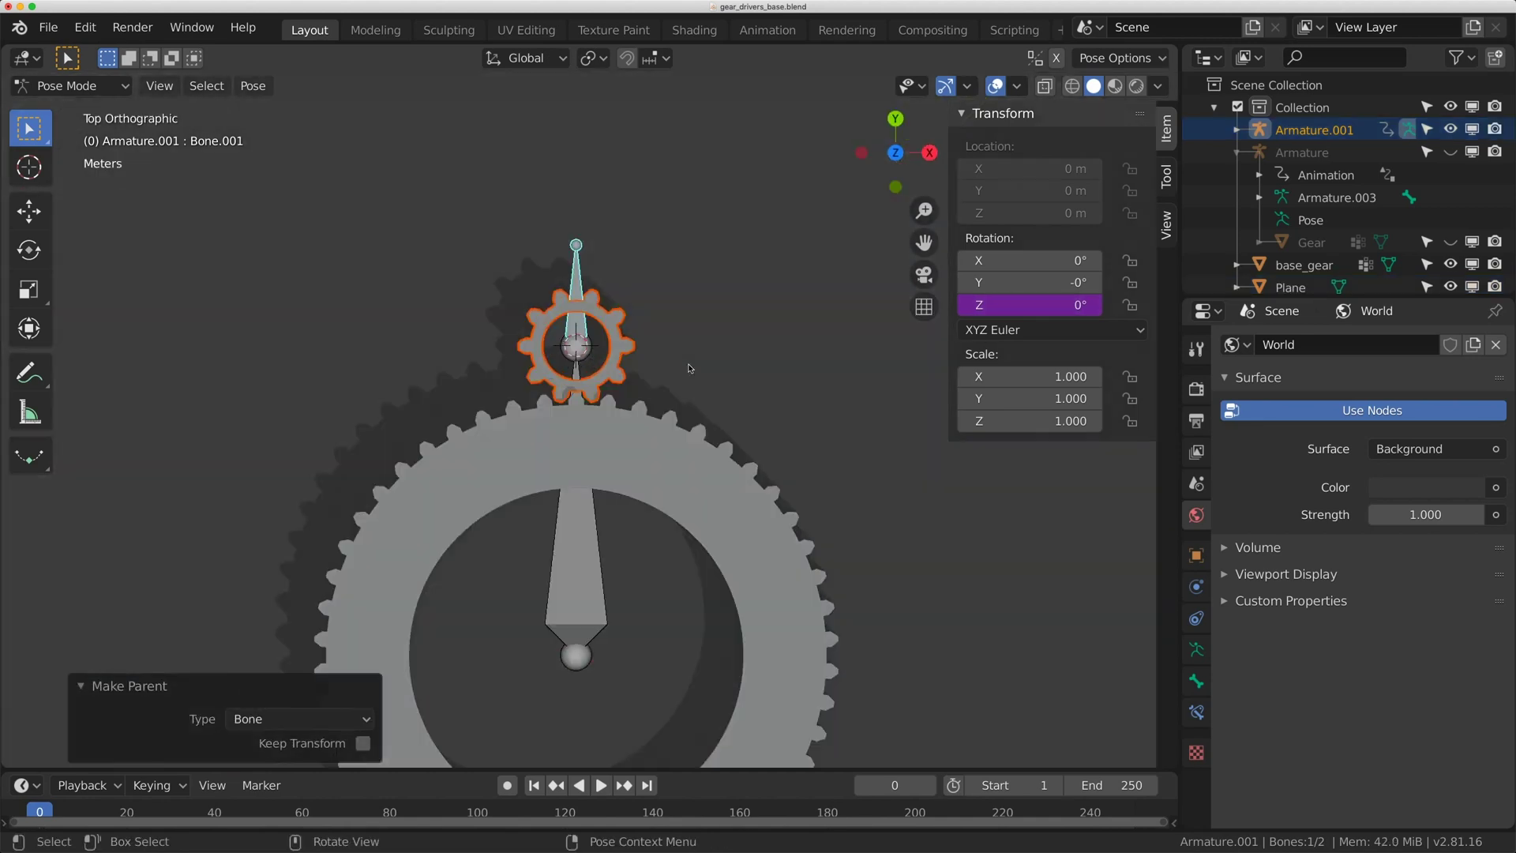
{"action": "middle_click_drag", "start_coordinate": [577, 397], "coordinate": [652, 208], "text": "shift"}
{"action": "middle_click_drag", "start_coordinate": [652, 330], "coordinate": [653, 303], "text": "shift"}
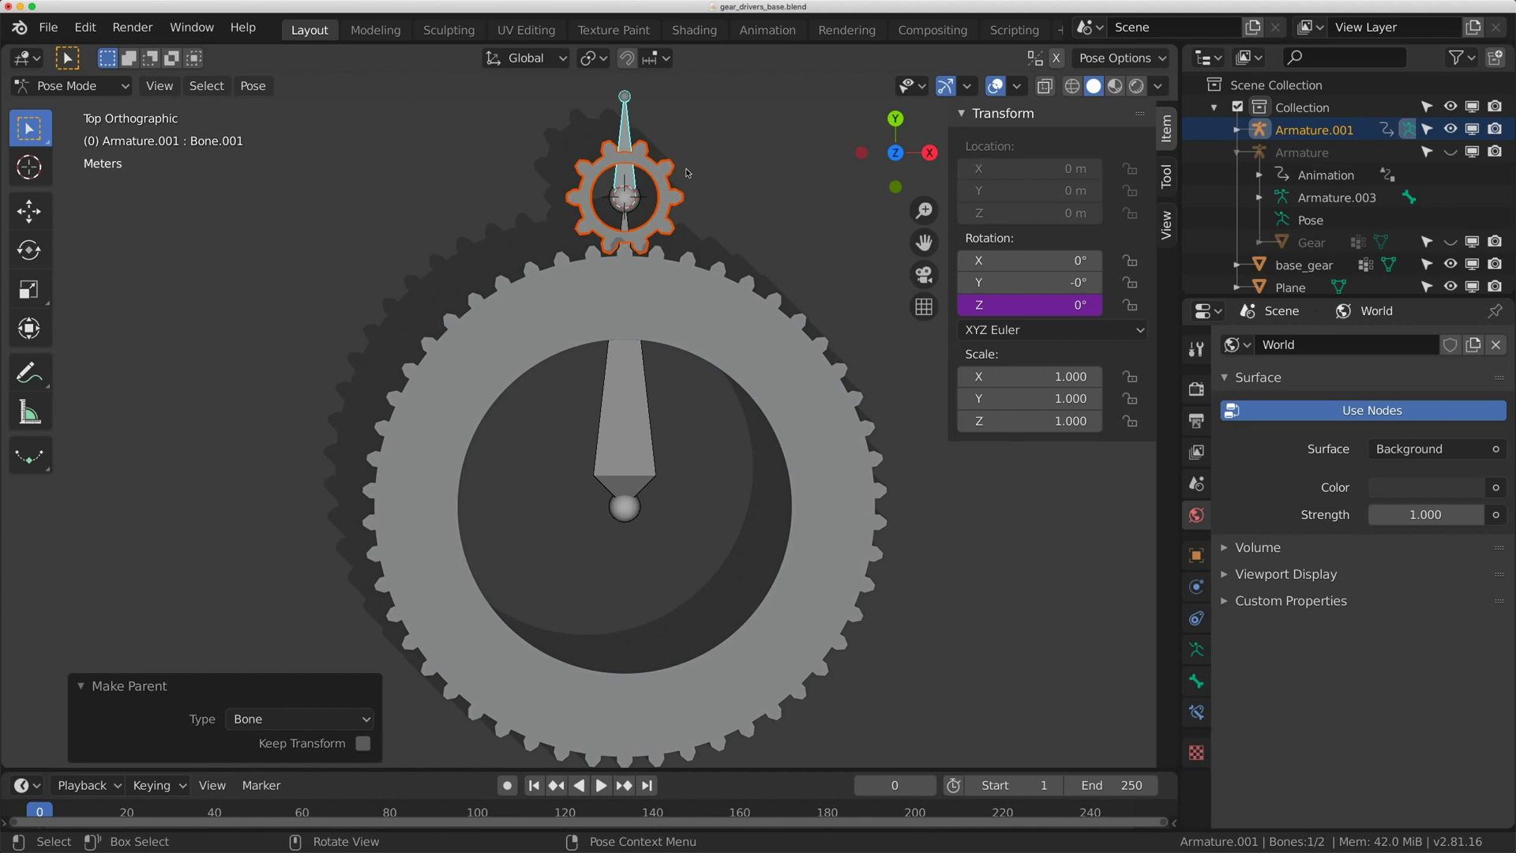
{"action": "right_click", "coordinate": [1010, 308]}
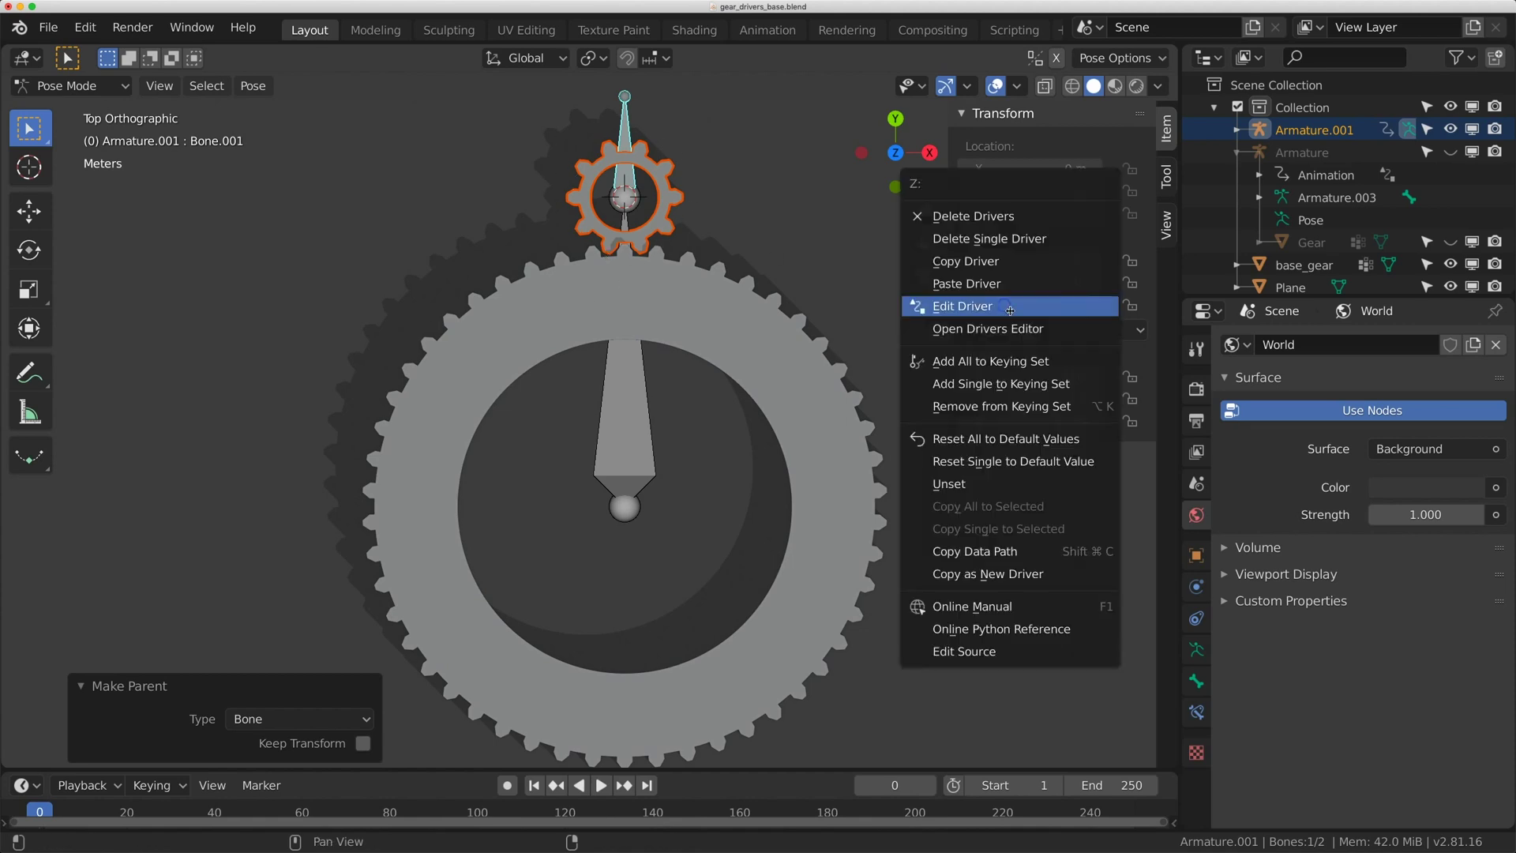
{"action": "left_click", "coordinate": [1011, 308]}
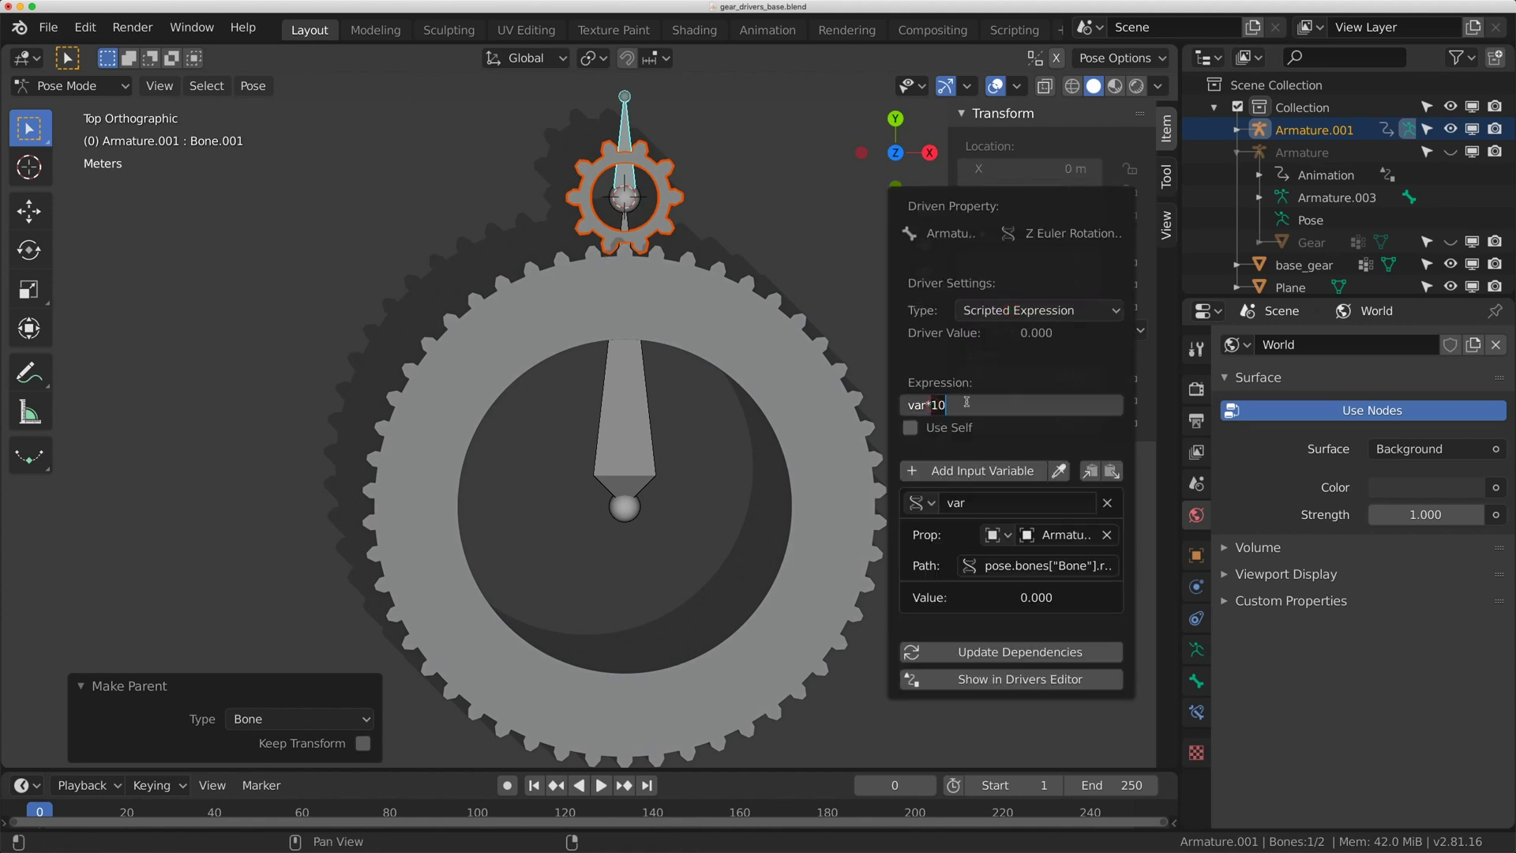
Step: Rotate the central bone of Armature.001 about 34.3° clockwise in top view
{"action": "left_click", "coordinate": [639, 406]}
{"action": "scroll", "coordinate": [641, 352], "scroll_direction": "down", "scroll_amount": 1}
{"action": "key", "text": "r"}
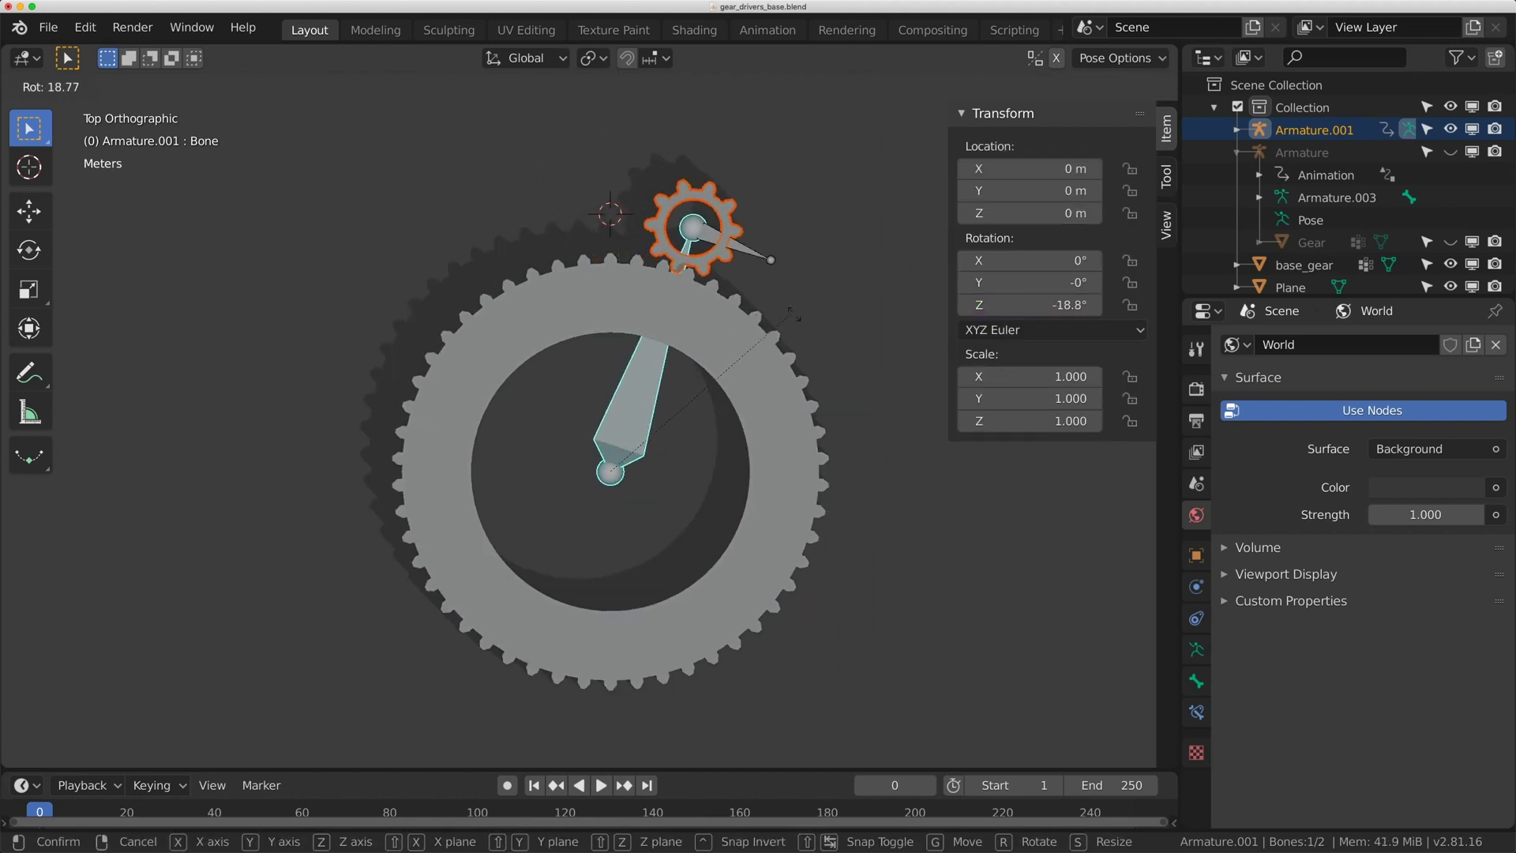
{"action": "left_click", "coordinate": [832, 376]}
Step: Hide the viewport overlays and scrub the central bone's Z rotation to about -185° to run the ten-tooth gear around the large gear
{"action": "left_click", "coordinate": [994, 86]}
{"action": "middle_click_drag", "start_coordinate": [694, 300], "coordinate": [550, 278]}
{"action": "scroll", "coordinate": [589, 189], "scroll_direction": "up", "scroll_amount": 2}
{"action": "scroll", "coordinate": [550, 279], "scroll_direction": "down", "scroll_amount": 1}
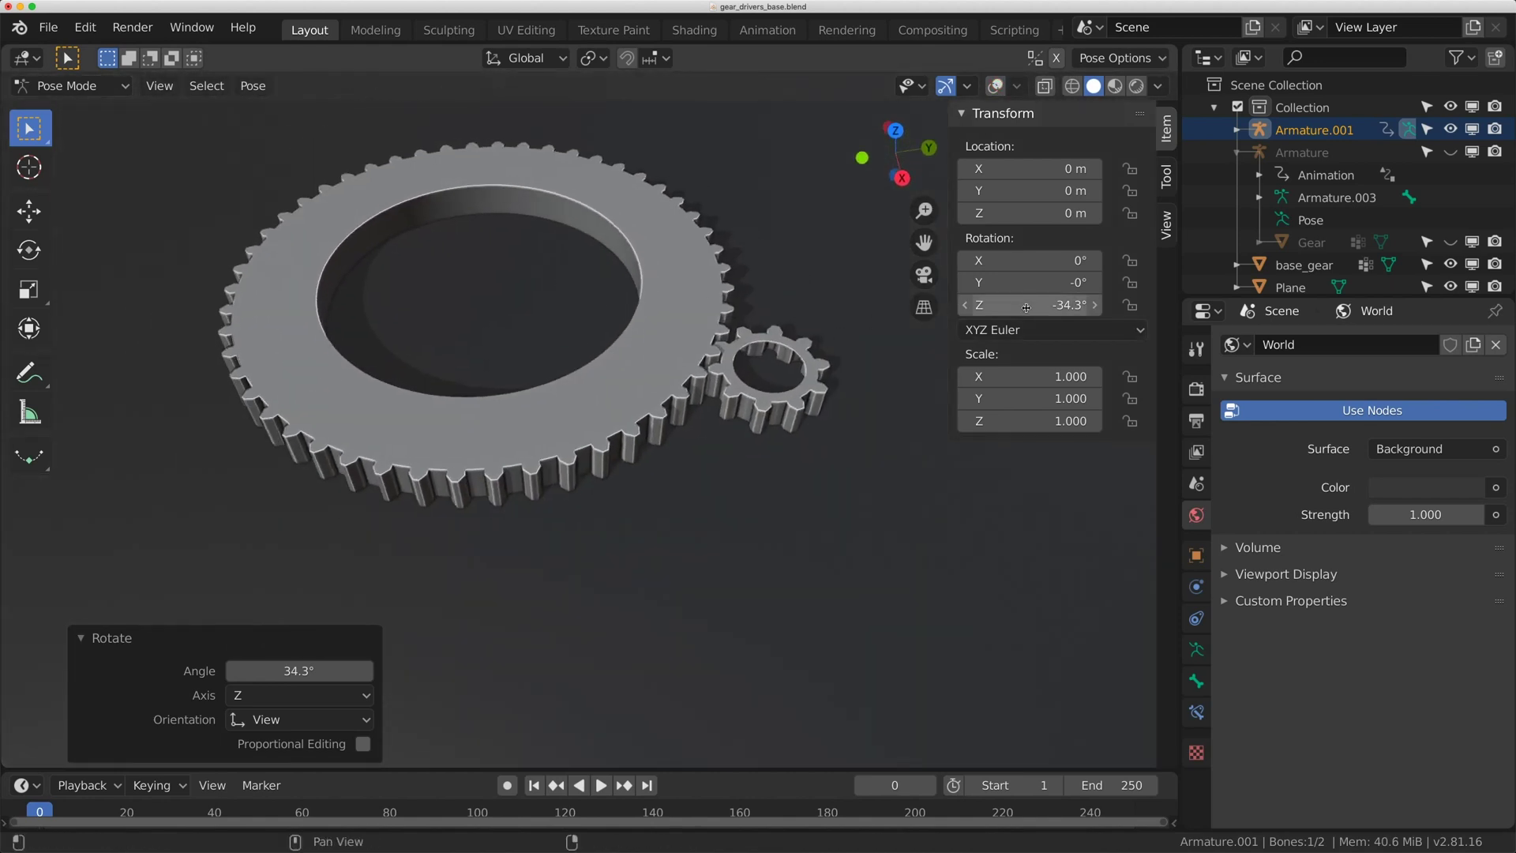
{"action": "left_click_drag", "start_coordinate": [1029, 306], "coordinate": [916, 305]}
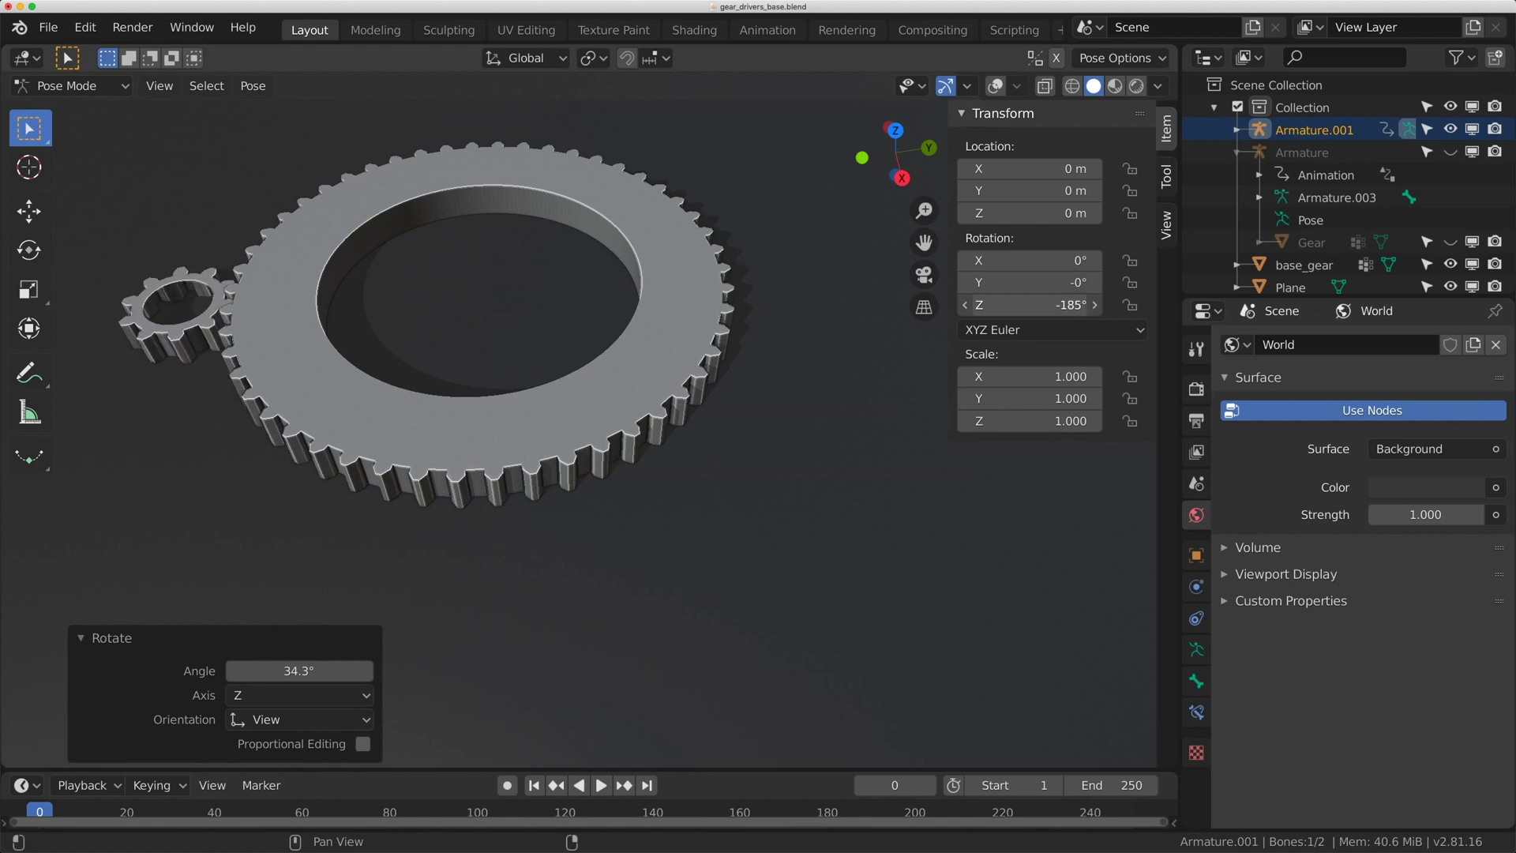